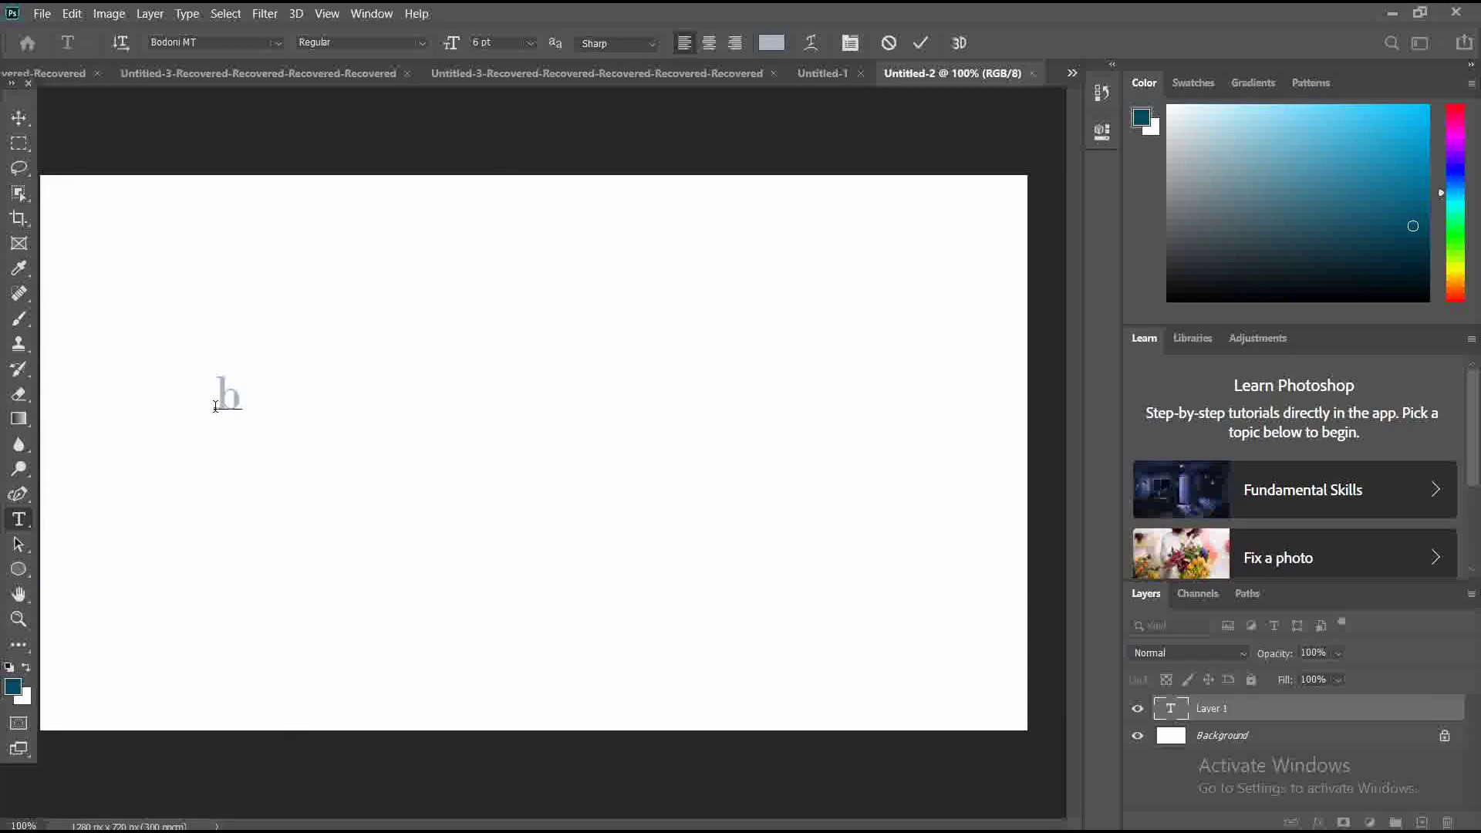
- Replace the lowercase letter in the new text layer with a capital B
{"action": "key", "text": "BackSpace"}
{"action": "type", "text": "B"}
{"action": "left_click", "coordinate": [18, 118]}
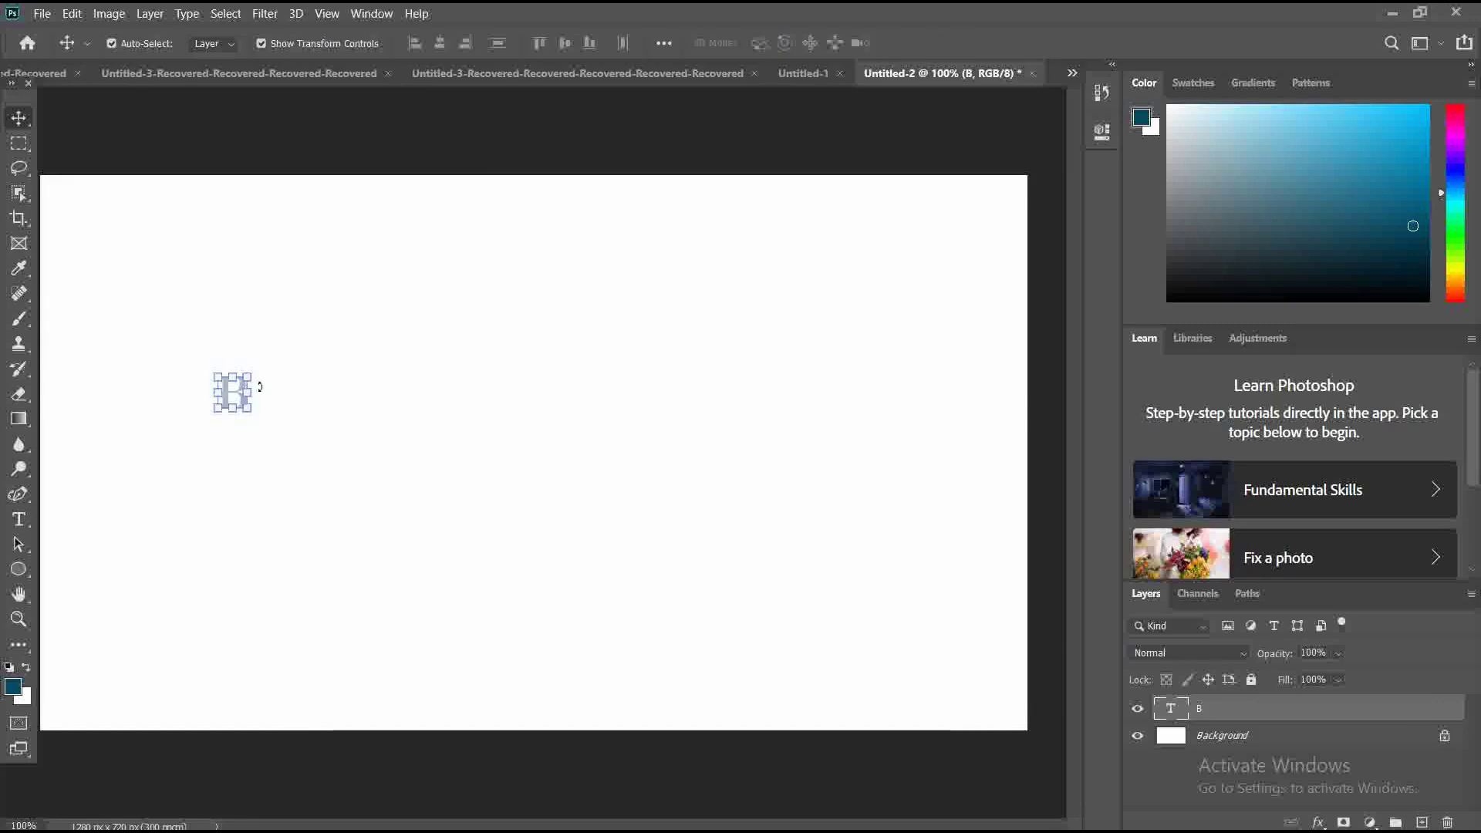
- Enlarge the letter B to about 37 pt and position it in the left half of the canvas
{"action": "left_click_drag", "start_coordinate": [246, 379], "coordinate": [448, 179]}
{"action": "left_click_drag", "start_coordinate": [374, 290], "coordinate": [356, 453]}
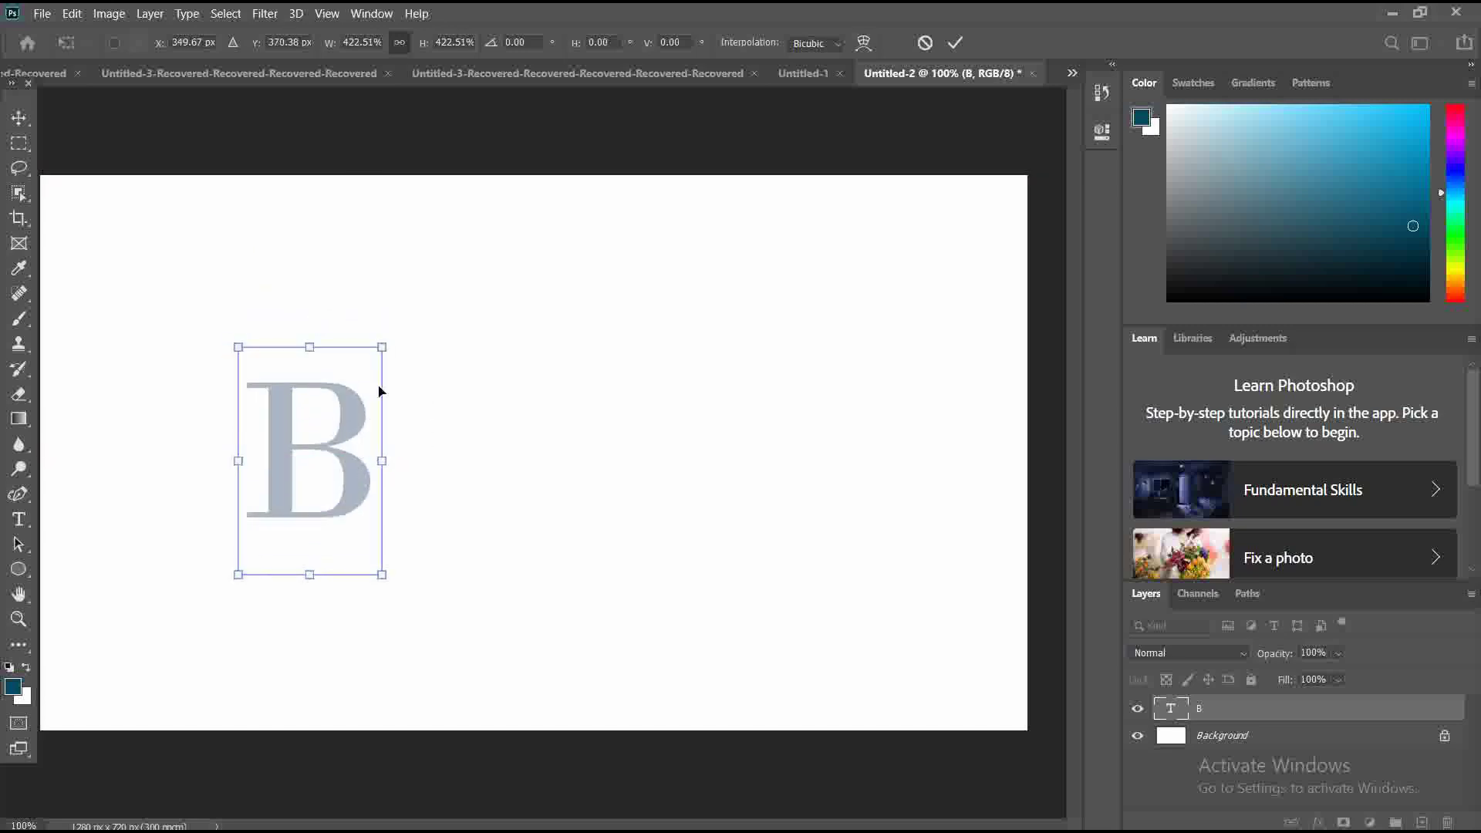
{"action": "left_click_drag", "start_coordinate": [386, 341], "coordinate": [488, 270]}
{"action": "left_click_drag", "start_coordinate": [394, 373], "coordinate": [386, 397]}
{"action": "left_click", "coordinate": [18, 118]}
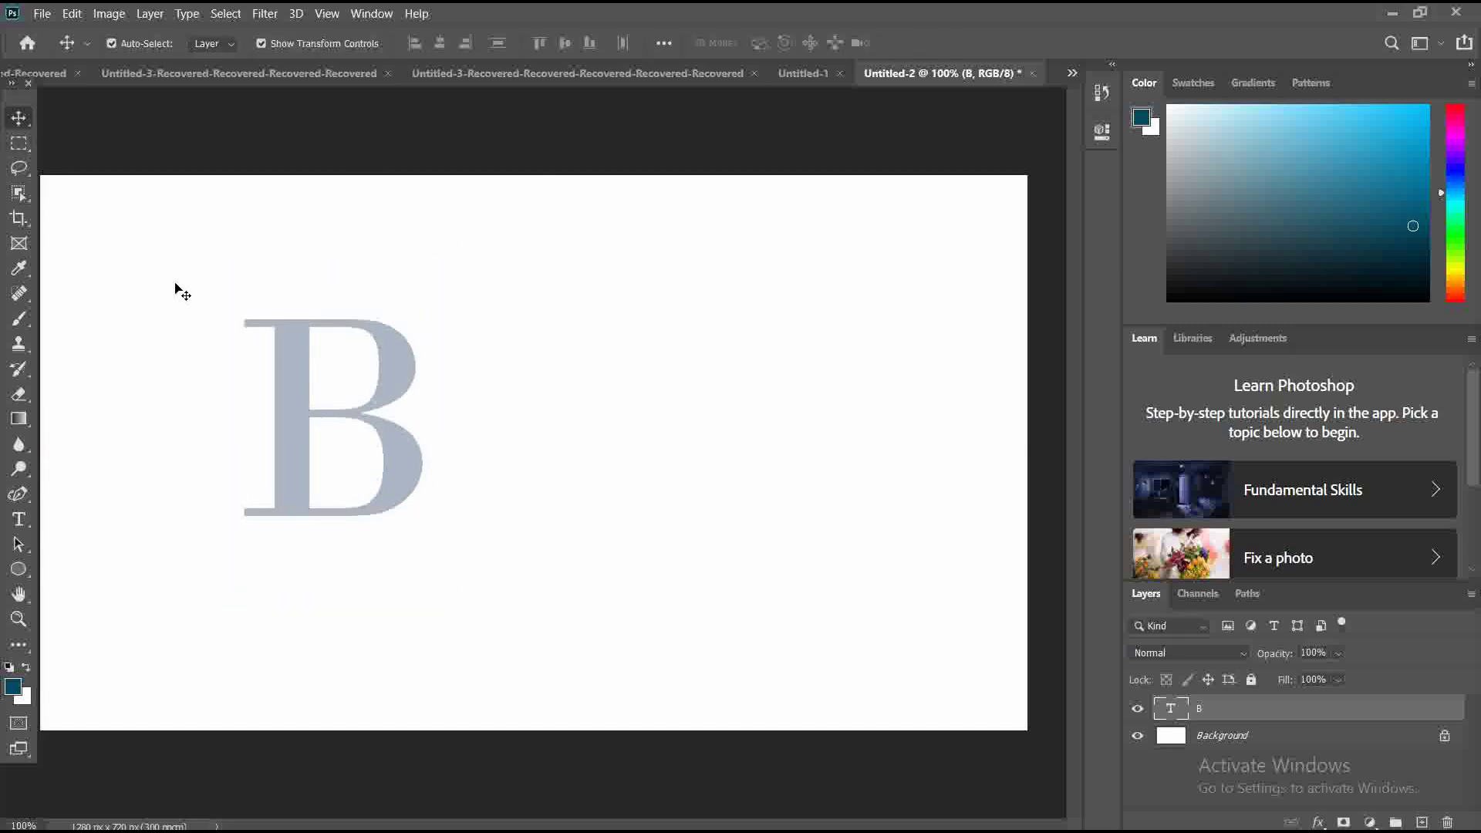
{"action": "left_click", "coordinate": [178, 292]}
{"action": "left_click_drag", "start_coordinate": [364, 417], "coordinate": [373, 426]}
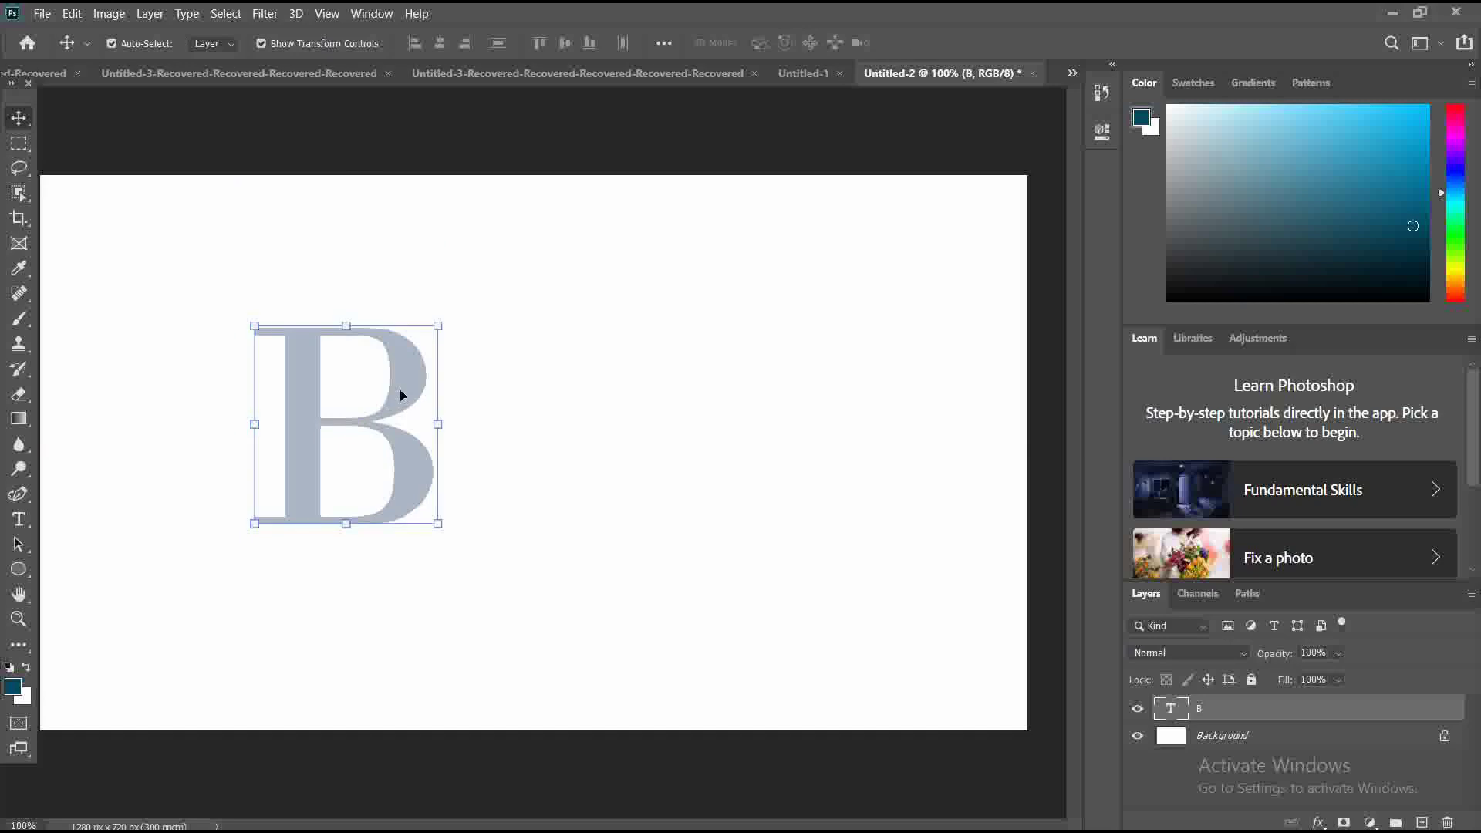
- Set the B's text color to the blue 13539e
{"action": "double_click", "coordinate": [405, 356]}
{"action": "left_click", "coordinate": [772, 42]}
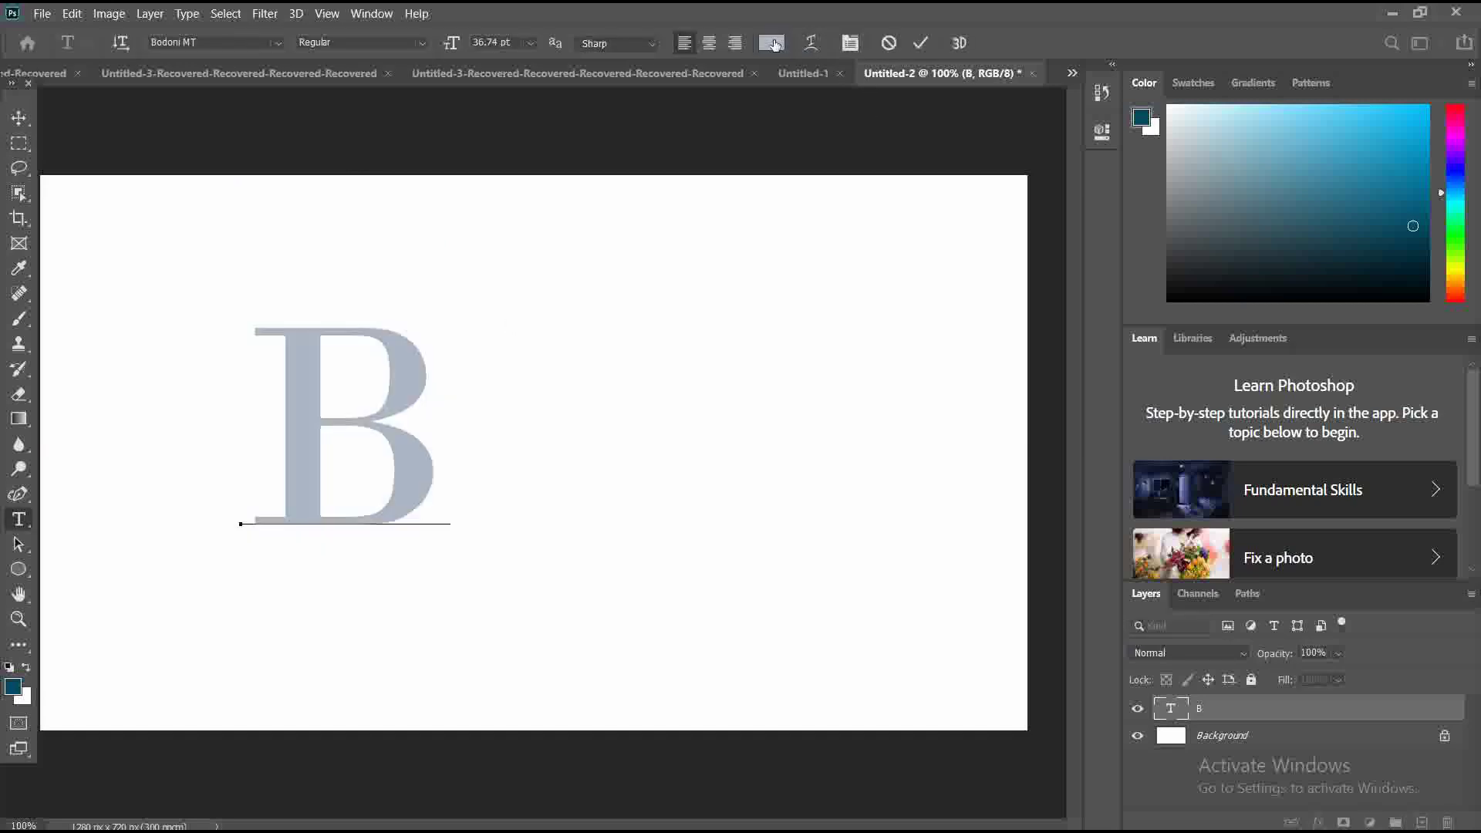
{"action": "left_click_drag", "start_coordinate": [1017, 588], "coordinate": [1029, 630]}
{"action": "left_click", "coordinate": [1028, 602]}
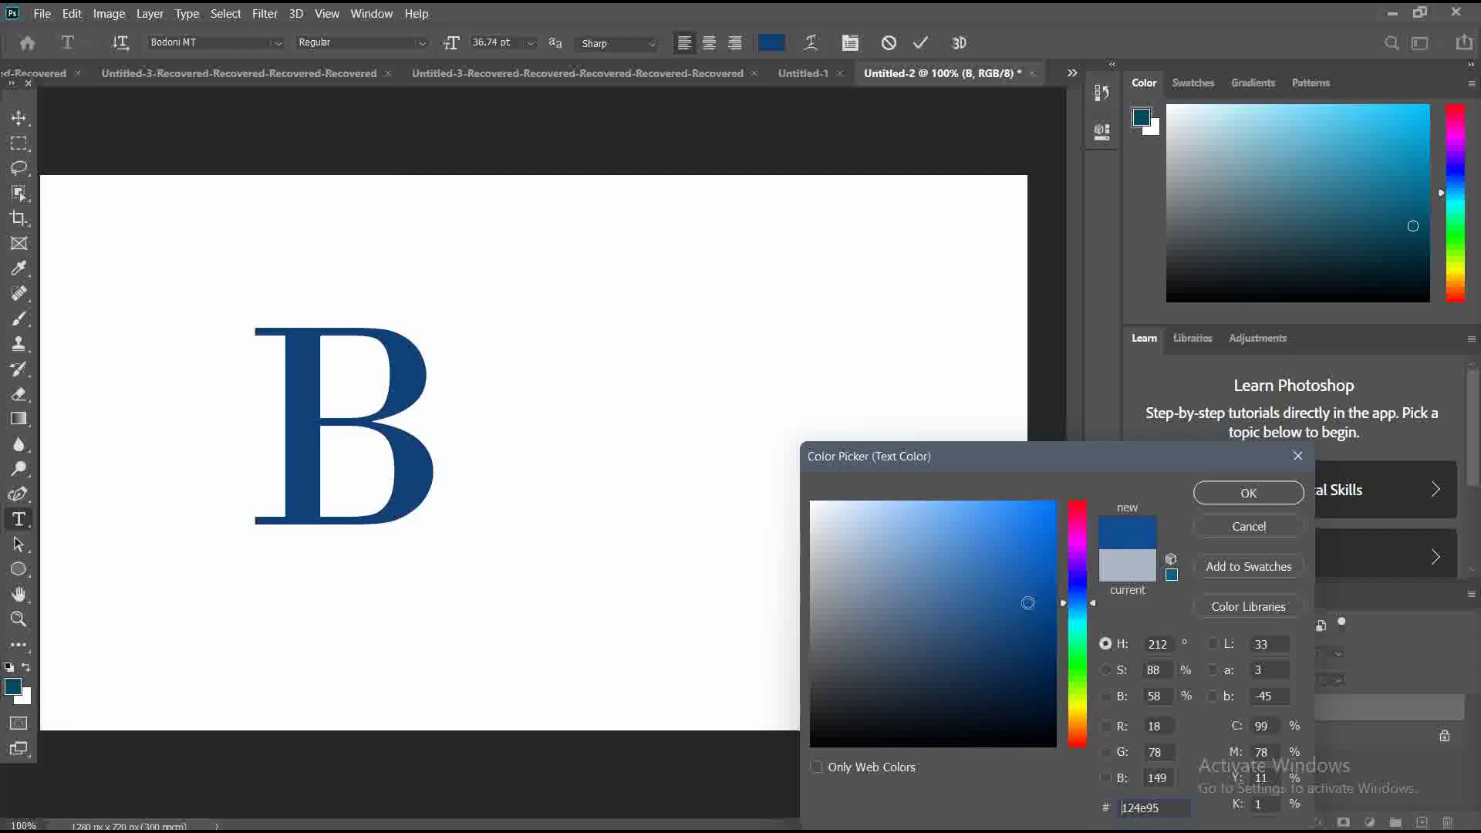
{"action": "left_click_drag", "start_coordinate": [1027, 602], "coordinate": [1027, 594]}
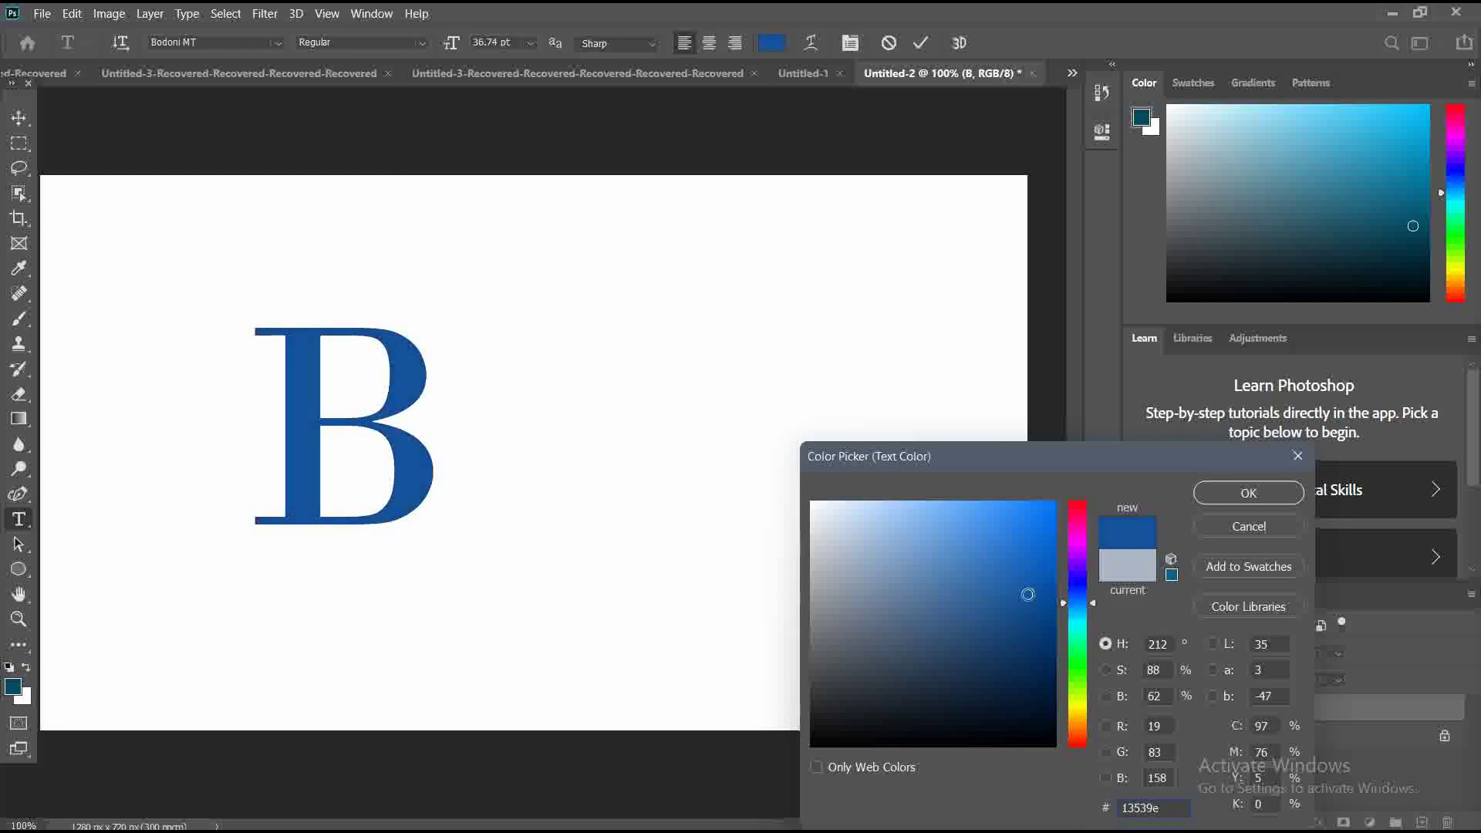
{"action": "left_click", "coordinate": [1224, 491]}
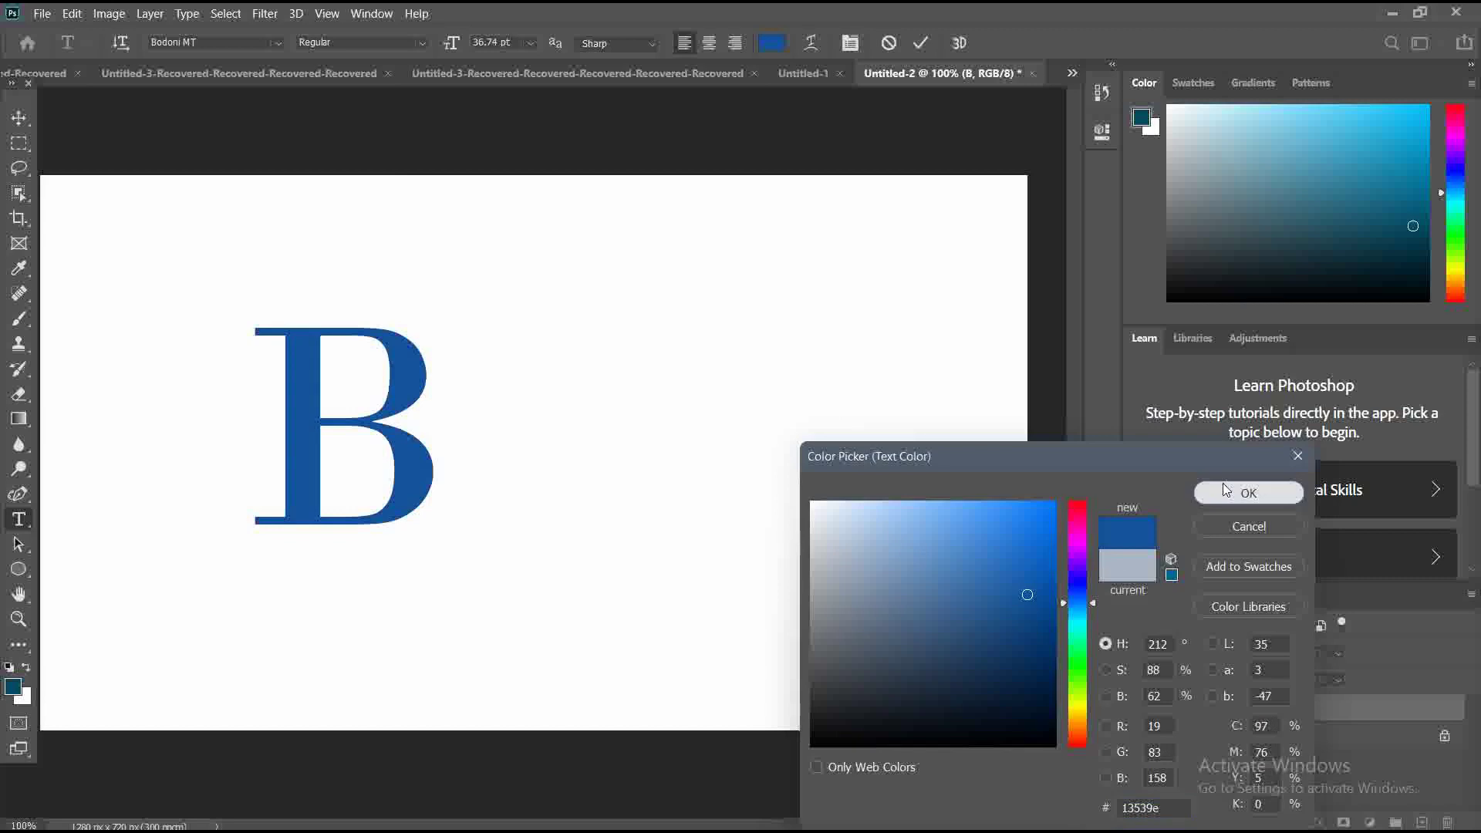
{"action": "left_click", "coordinate": [23, 119]}
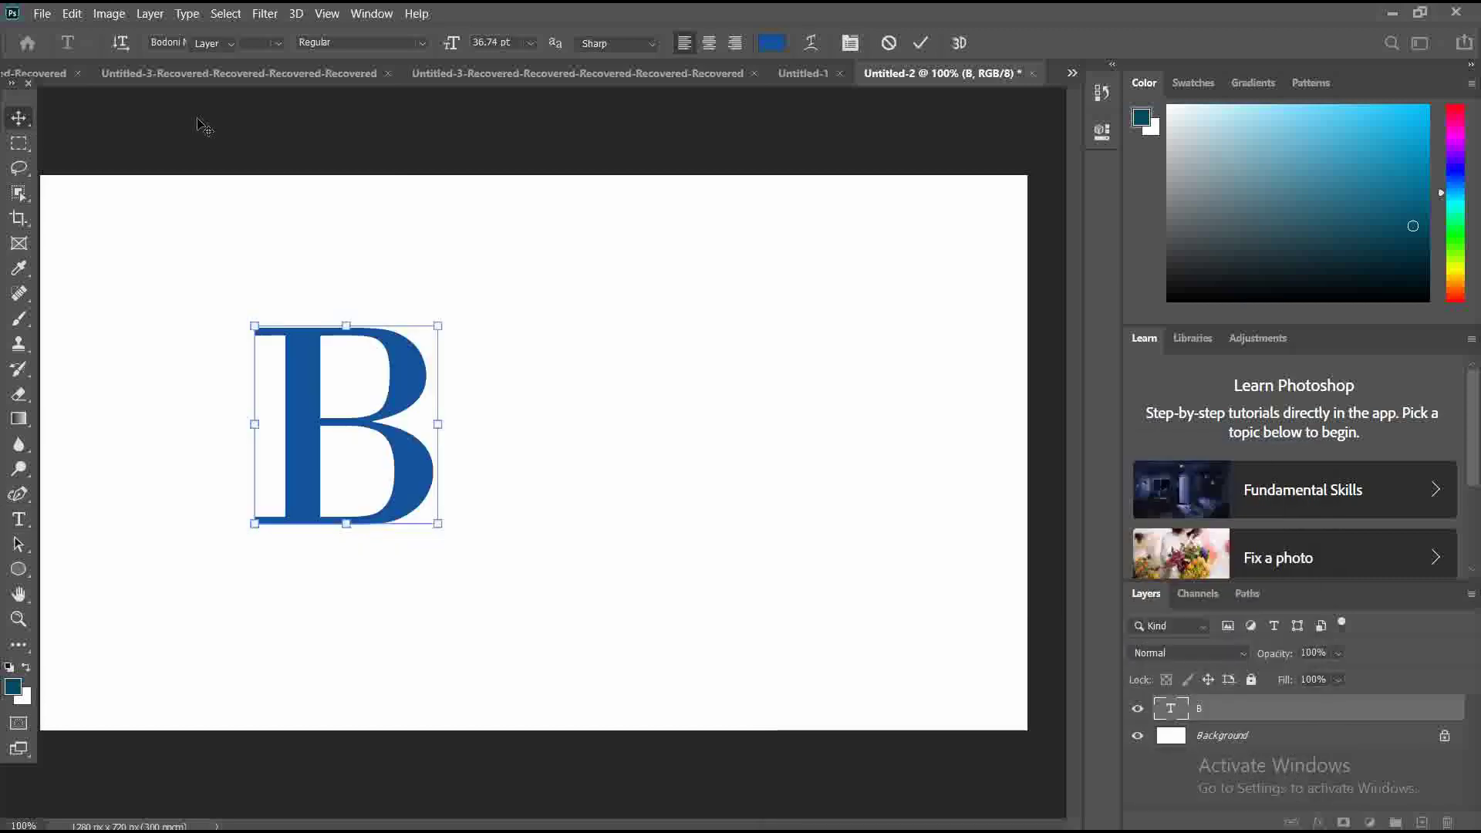
- Rasterize the B text layer and keep that layer selected
{"action": "left_click", "coordinate": [1239, 718]}
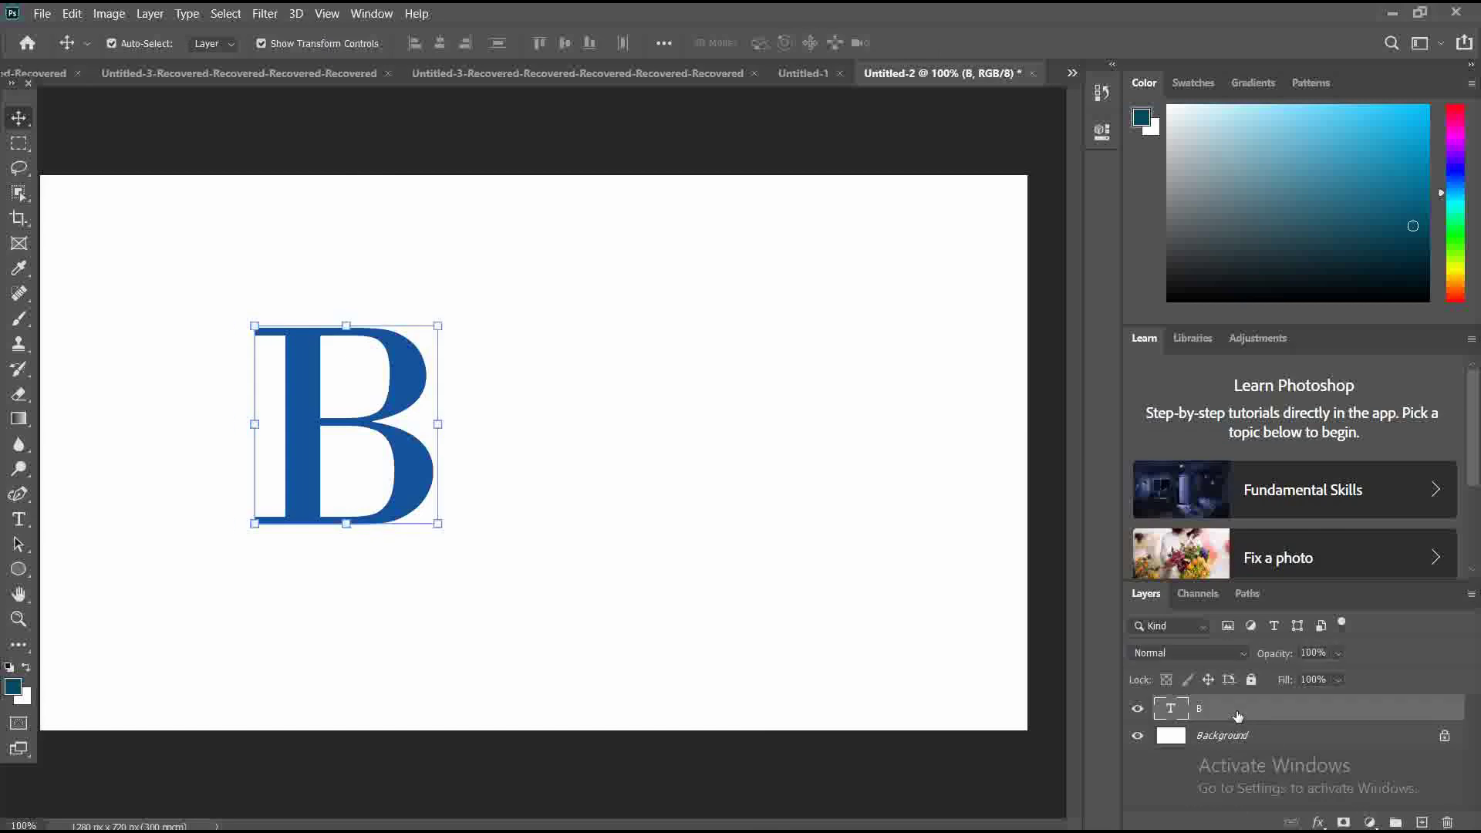
{"action": "right_click", "coordinate": [1238, 716]}
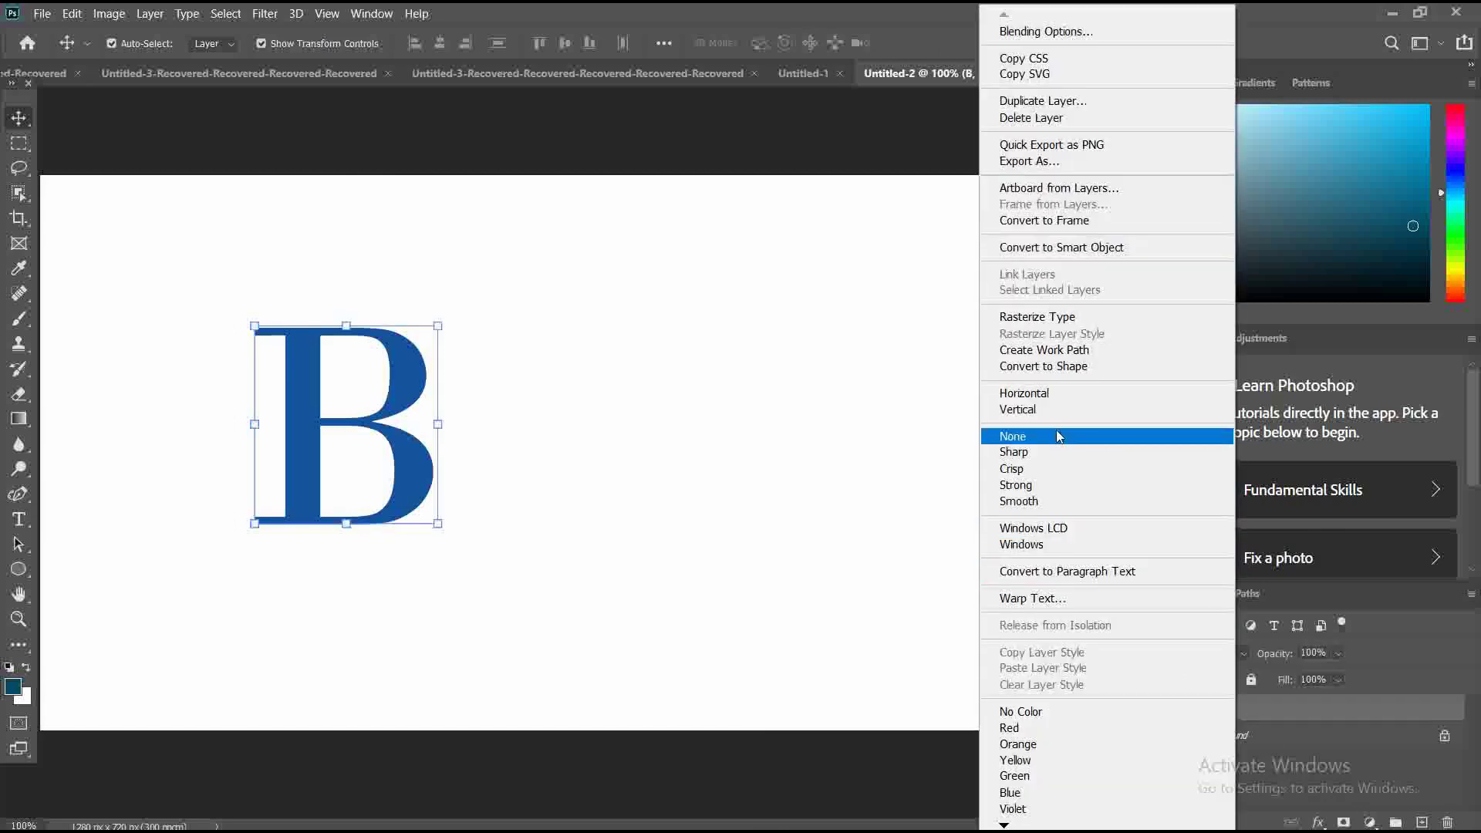
{"action": "left_click", "coordinate": [1038, 317]}
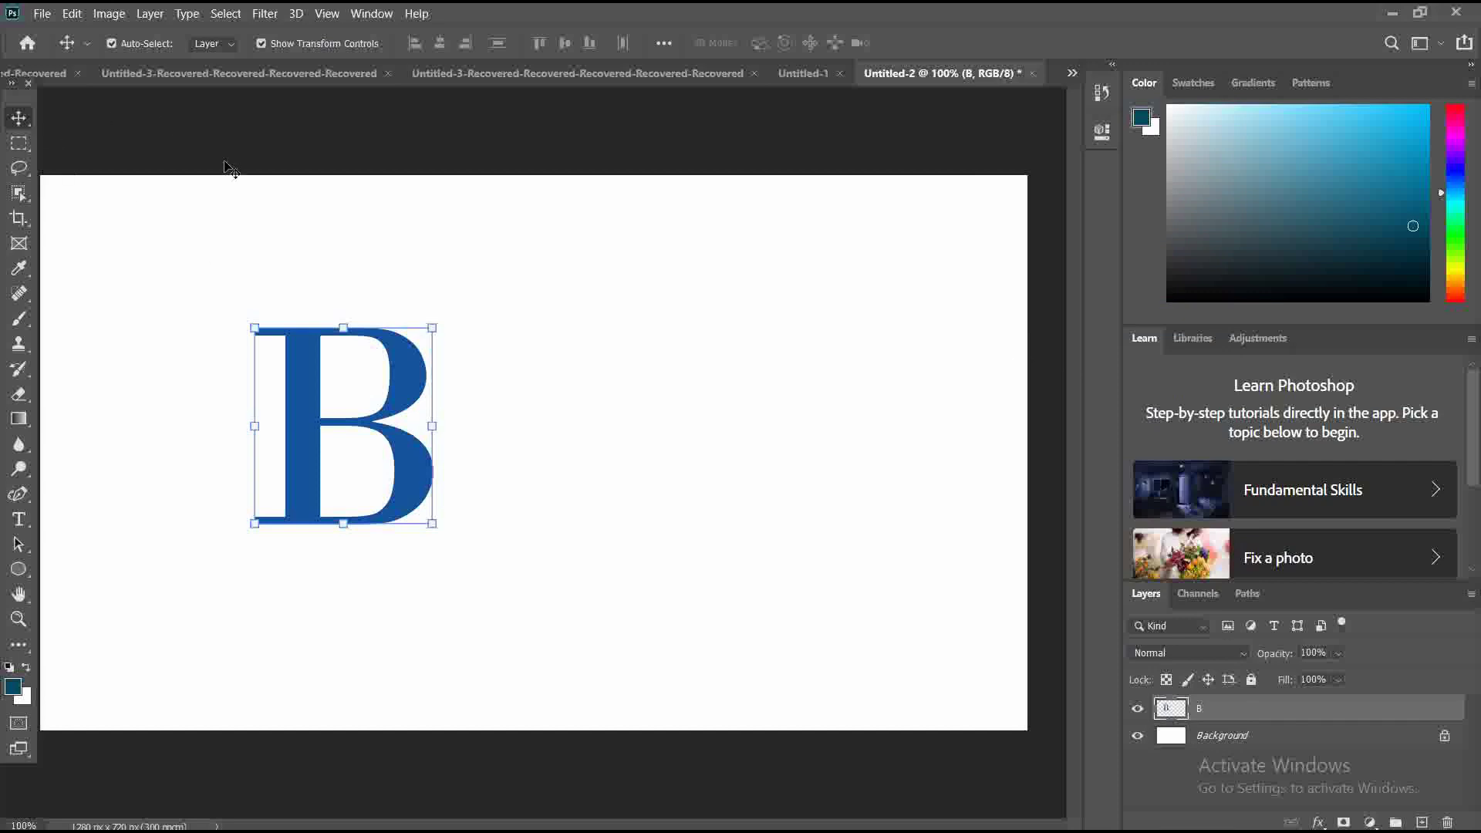
{"action": "left_click", "coordinate": [205, 238]}
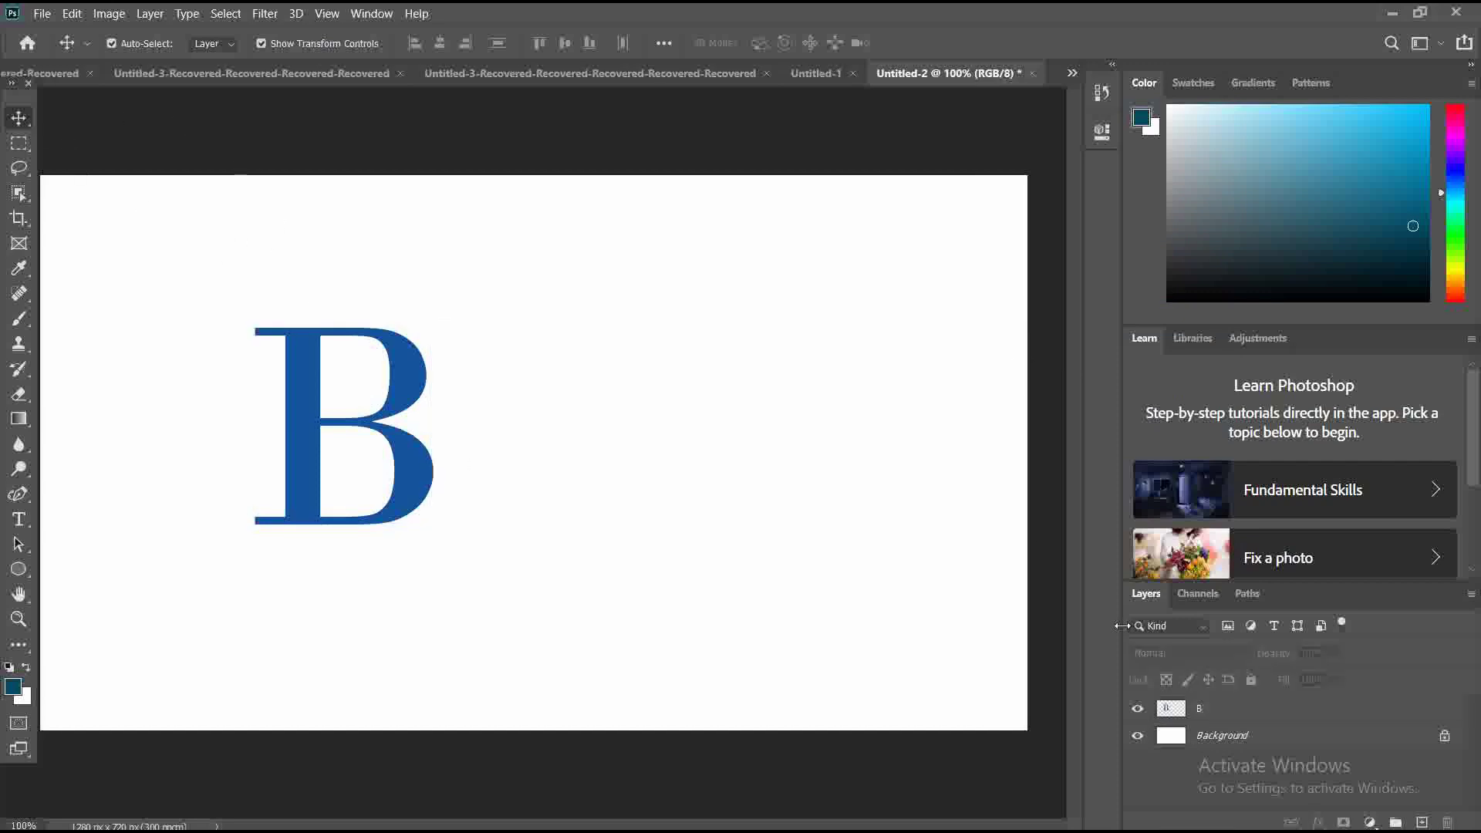
{"action": "left_click", "coordinate": [1213, 711]}
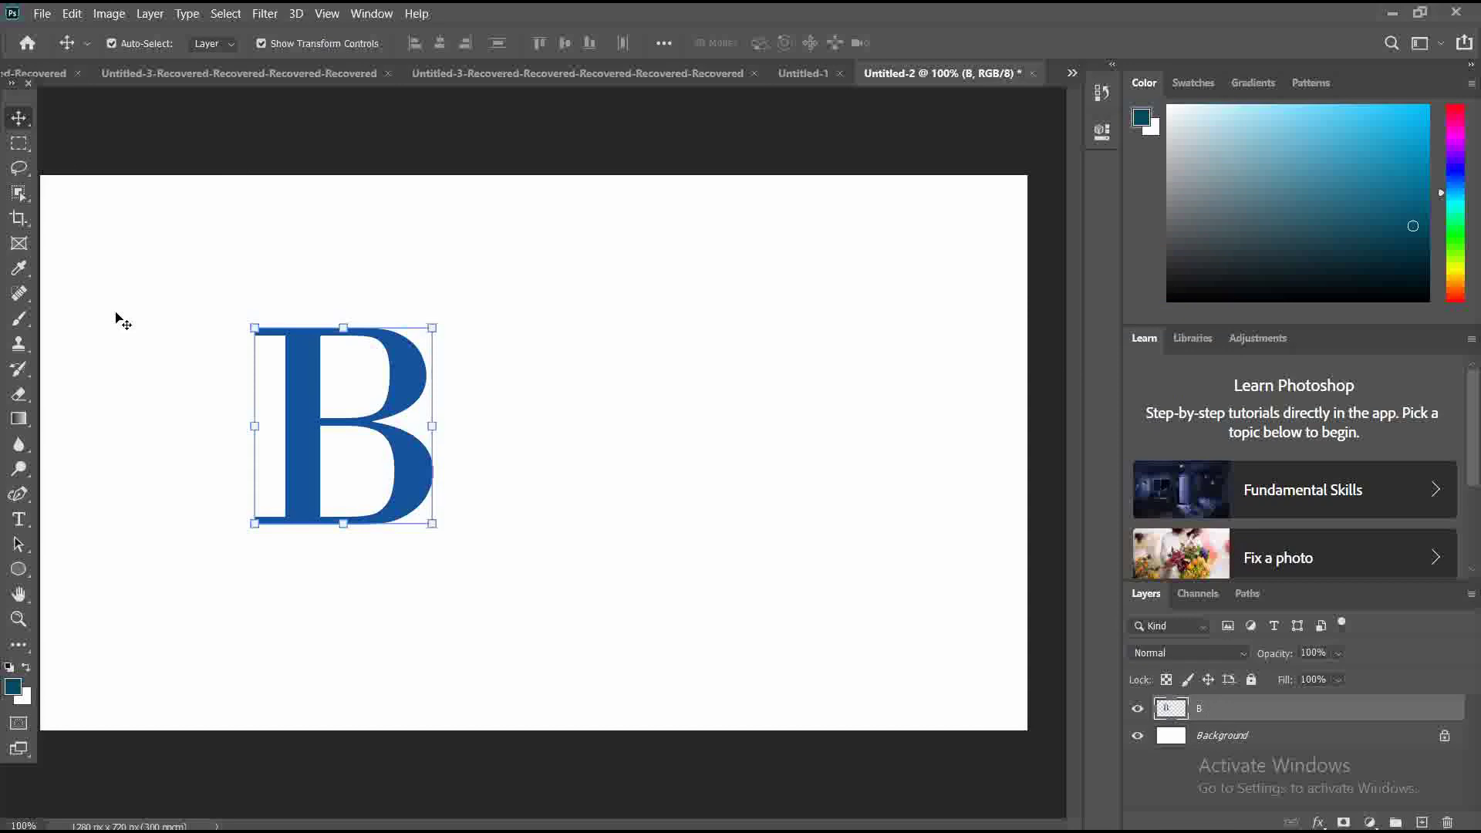
- Select a small rectangle over the outer right edge of the B's lower bowl and cut it to a new layer
{"action": "left_click", "coordinate": [19, 142]}
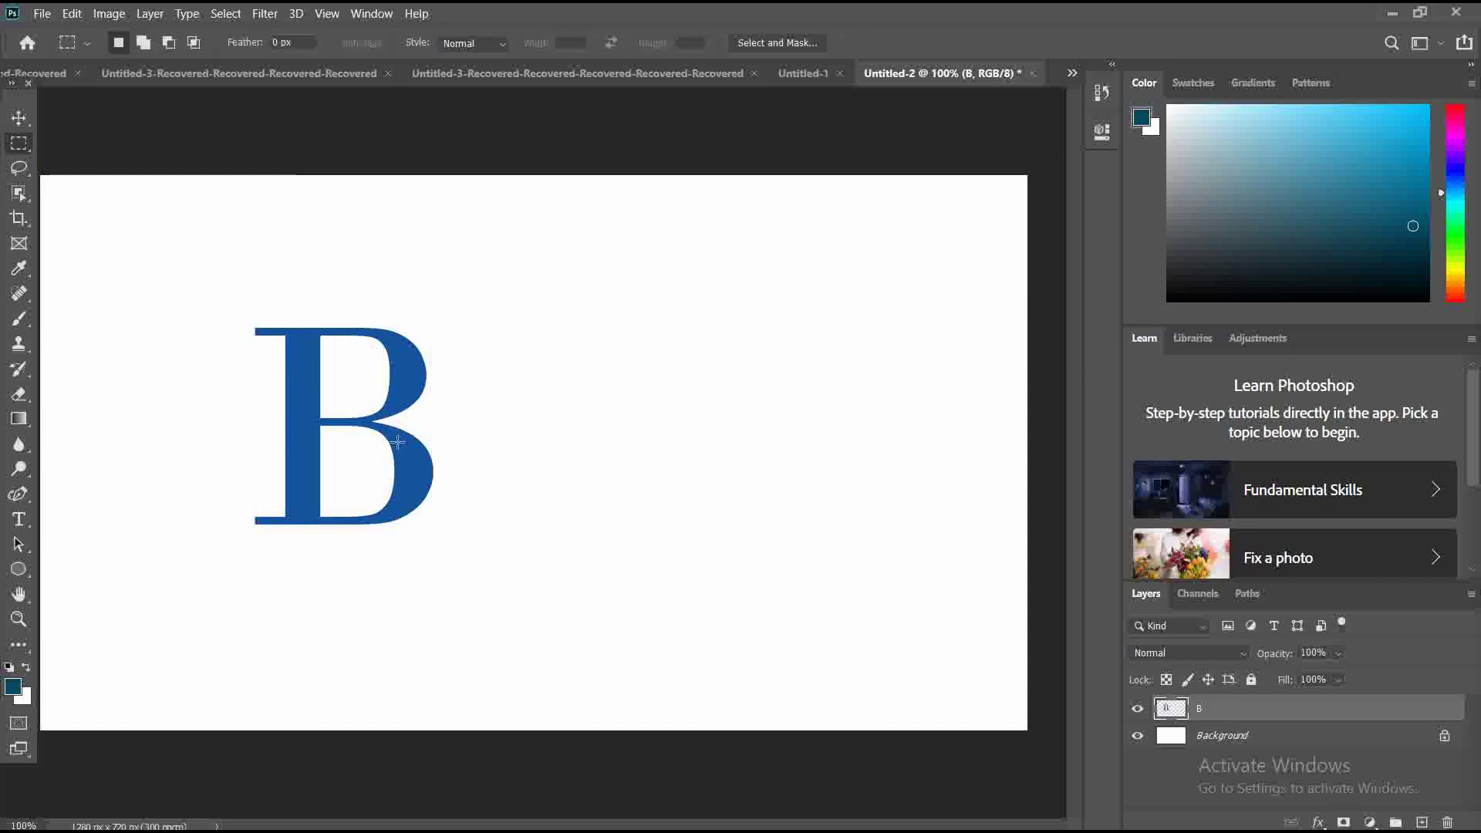
{"action": "left_click_drag", "start_coordinate": [396, 442], "coordinate": [441, 503]}
{"action": "right_click", "coordinate": [414, 469]}
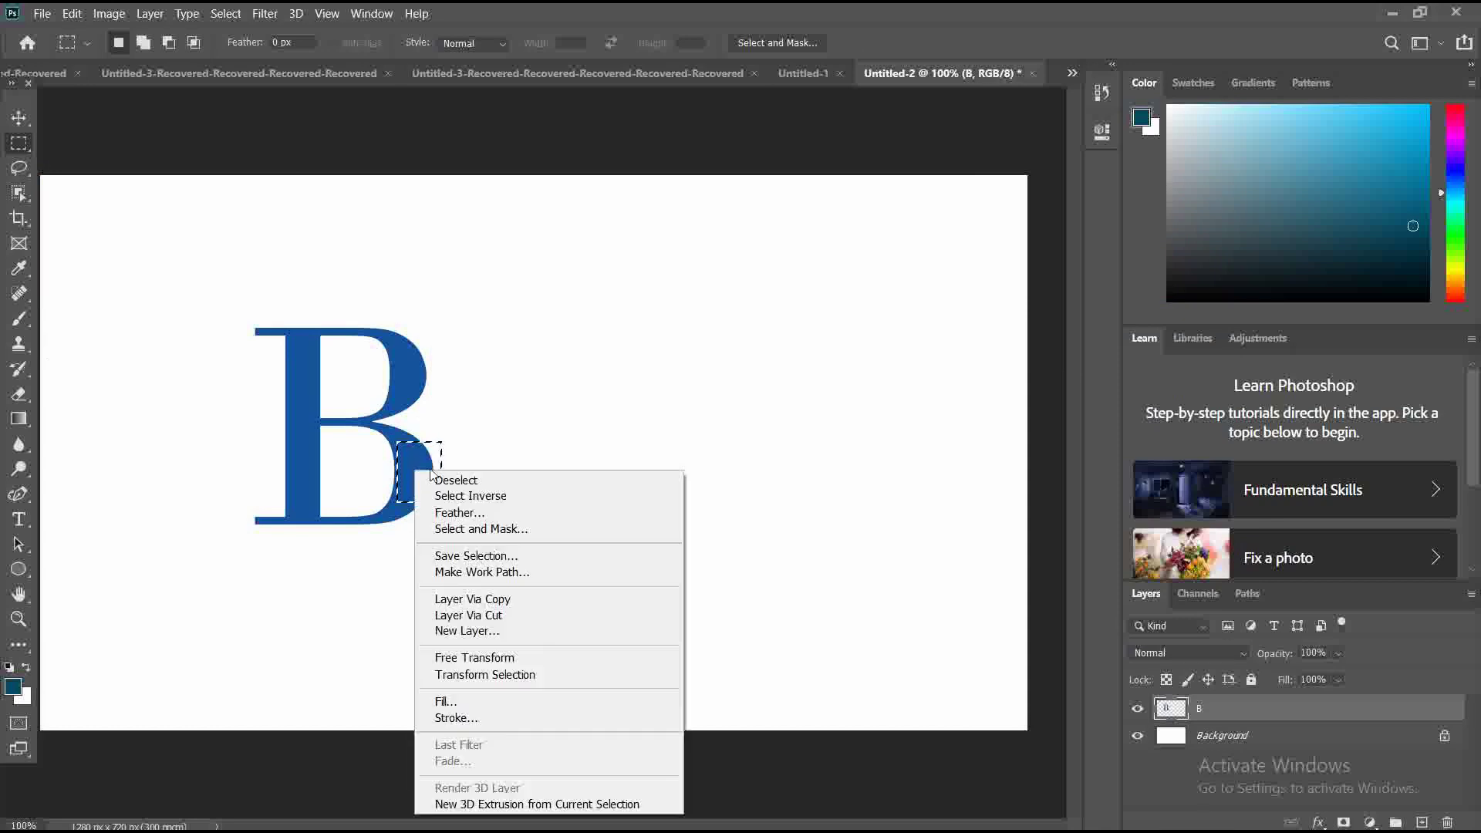
{"action": "left_click", "coordinate": [477, 617]}
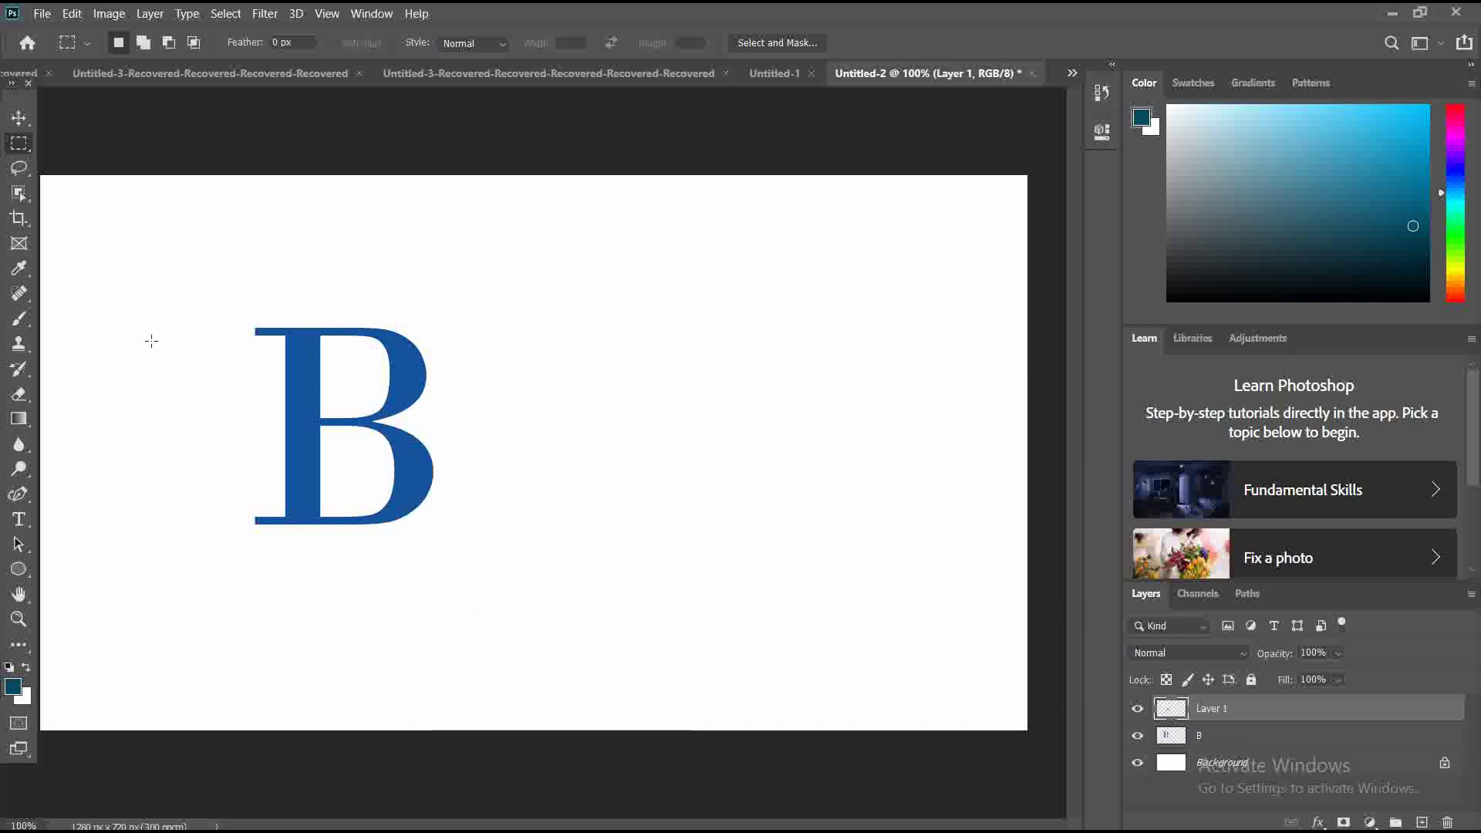
- Move the cut piece away from the B and delete it, leaving a notch in the lower bowl
{"action": "left_click", "coordinate": [19, 117]}
{"action": "left_click_drag", "start_coordinate": [422, 488], "coordinate": [482, 417]}
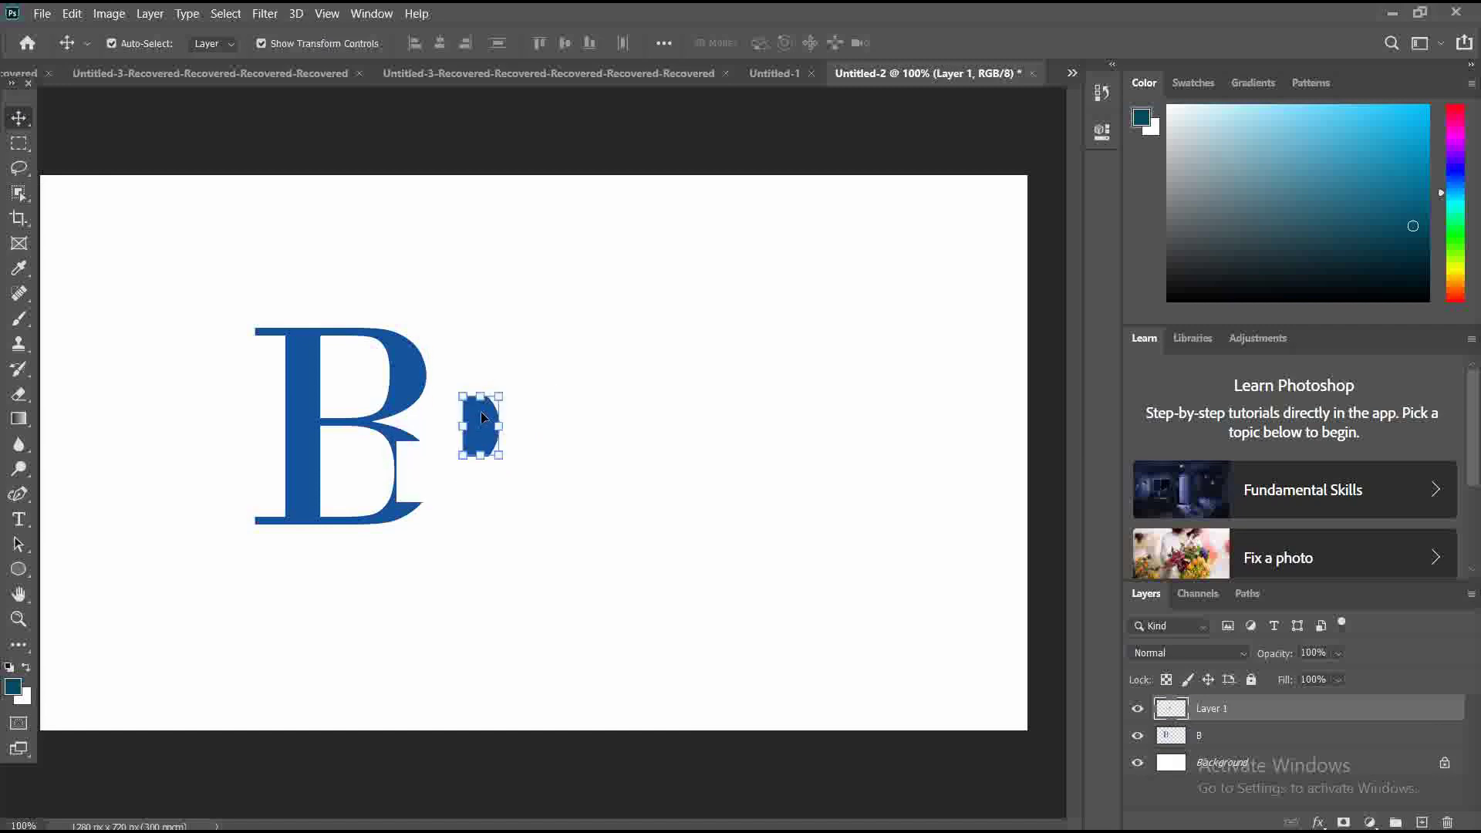
{"action": "right_click", "coordinate": [482, 417]}
{"action": "key", "text": "Escape"}
{"action": "key", "text": "ctrl+e"}
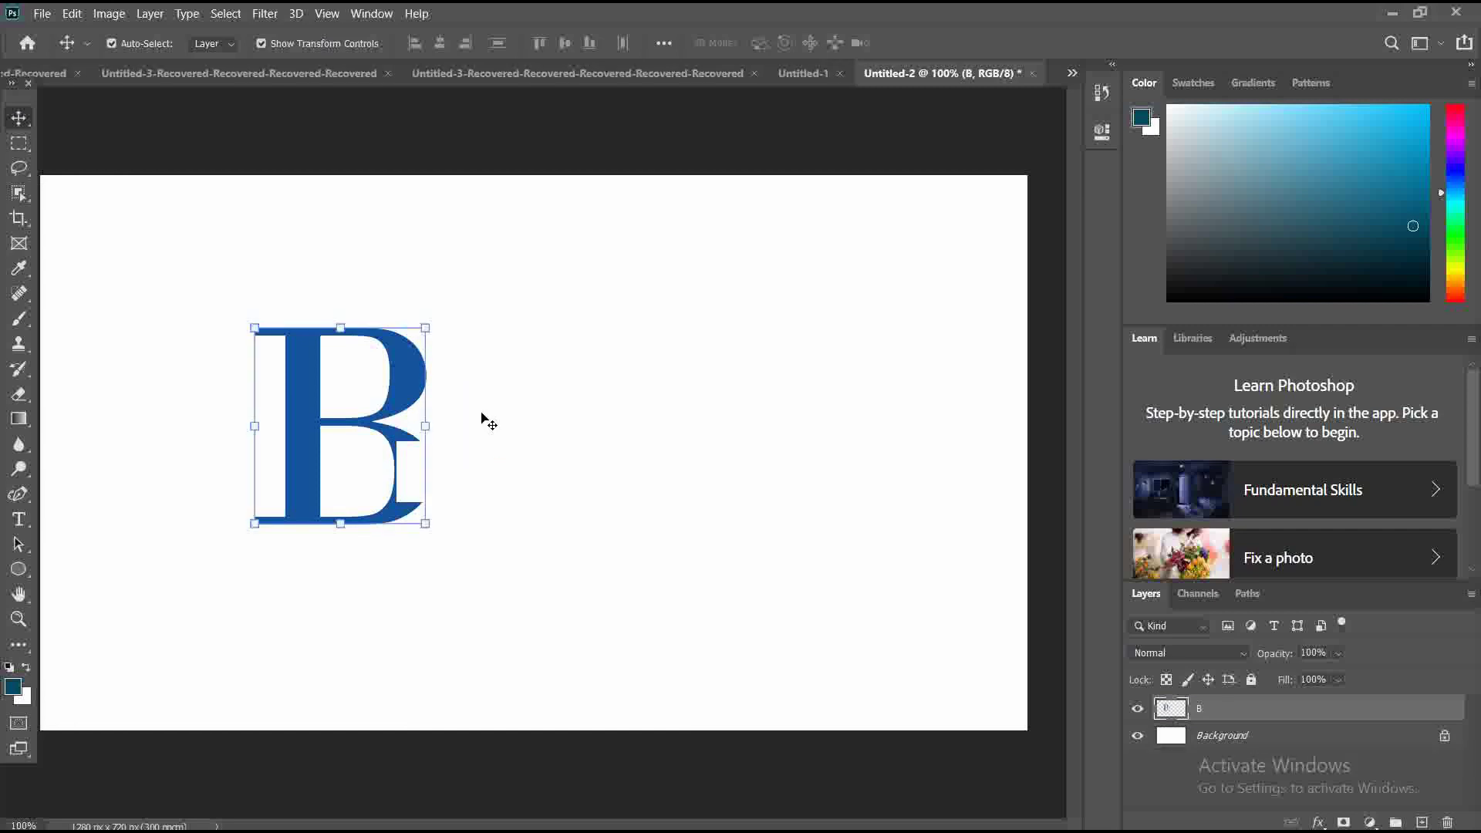
{"action": "left_click", "coordinate": [173, 267]}
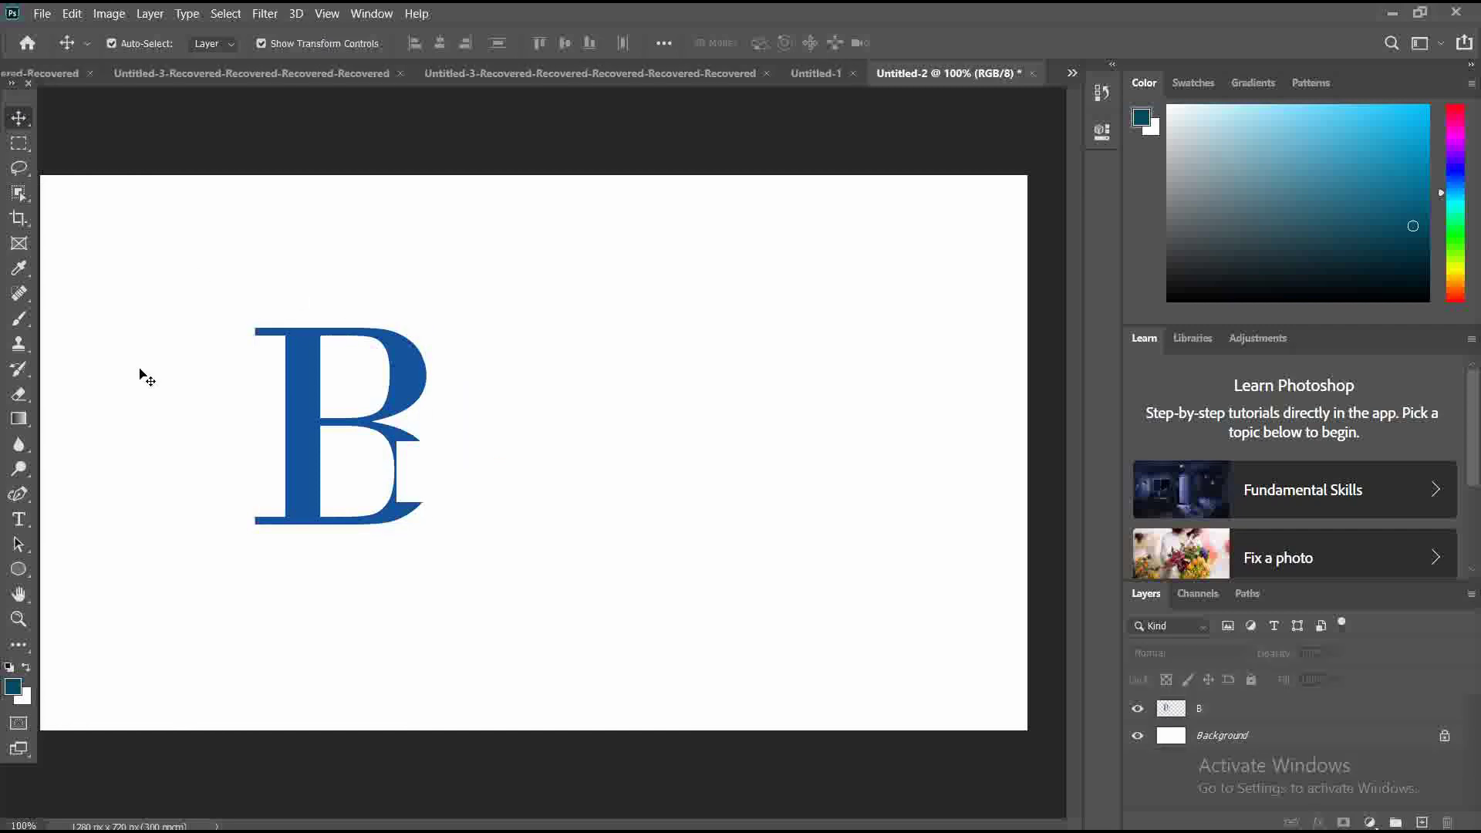
- Add the text SPORTS in 6 pt Bodoni MT to the right of the B's notch
{"action": "left_click", "coordinate": [17, 520]}
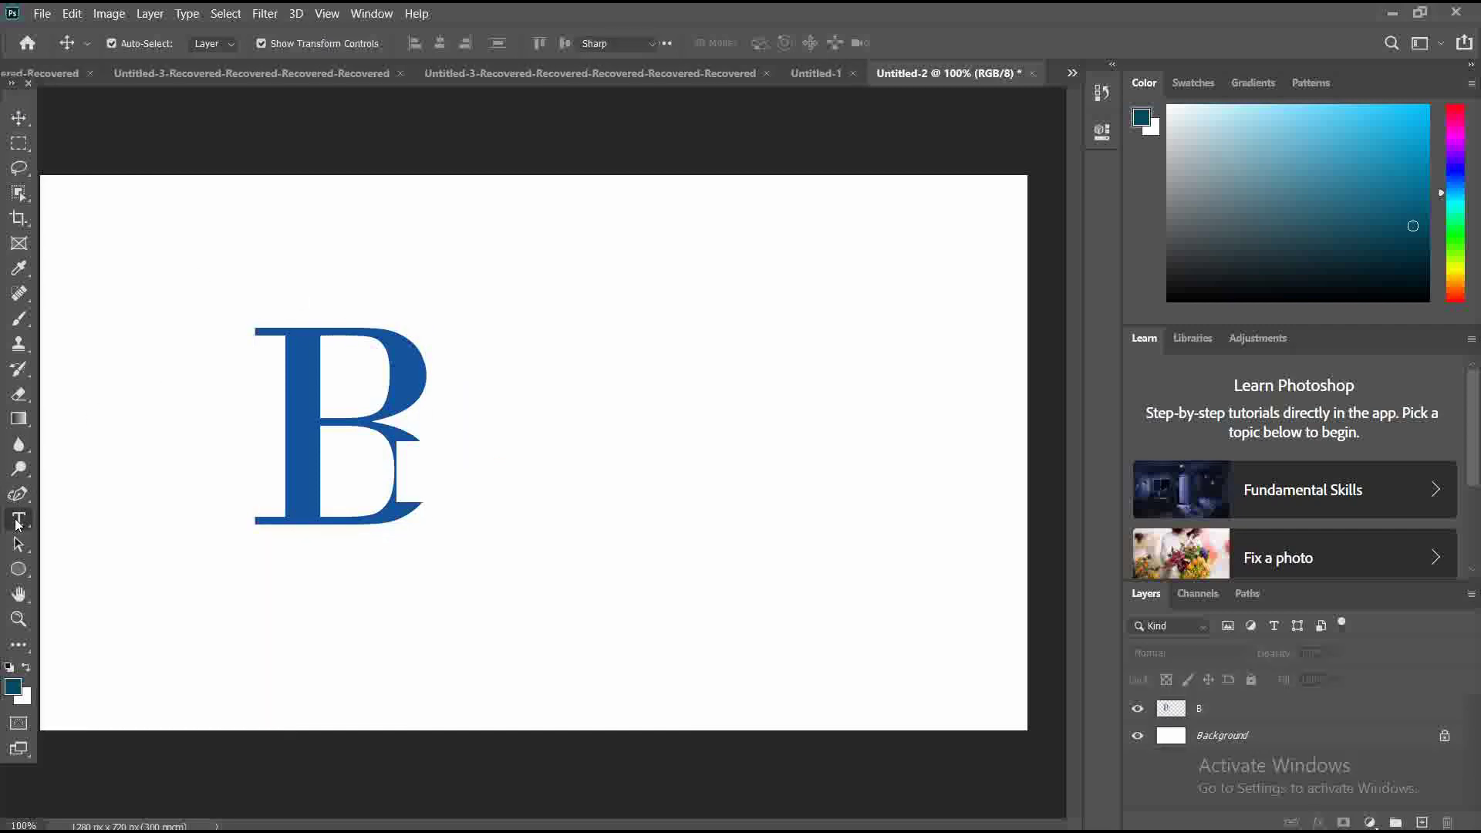
{"action": "left_click", "coordinate": [473, 466]}
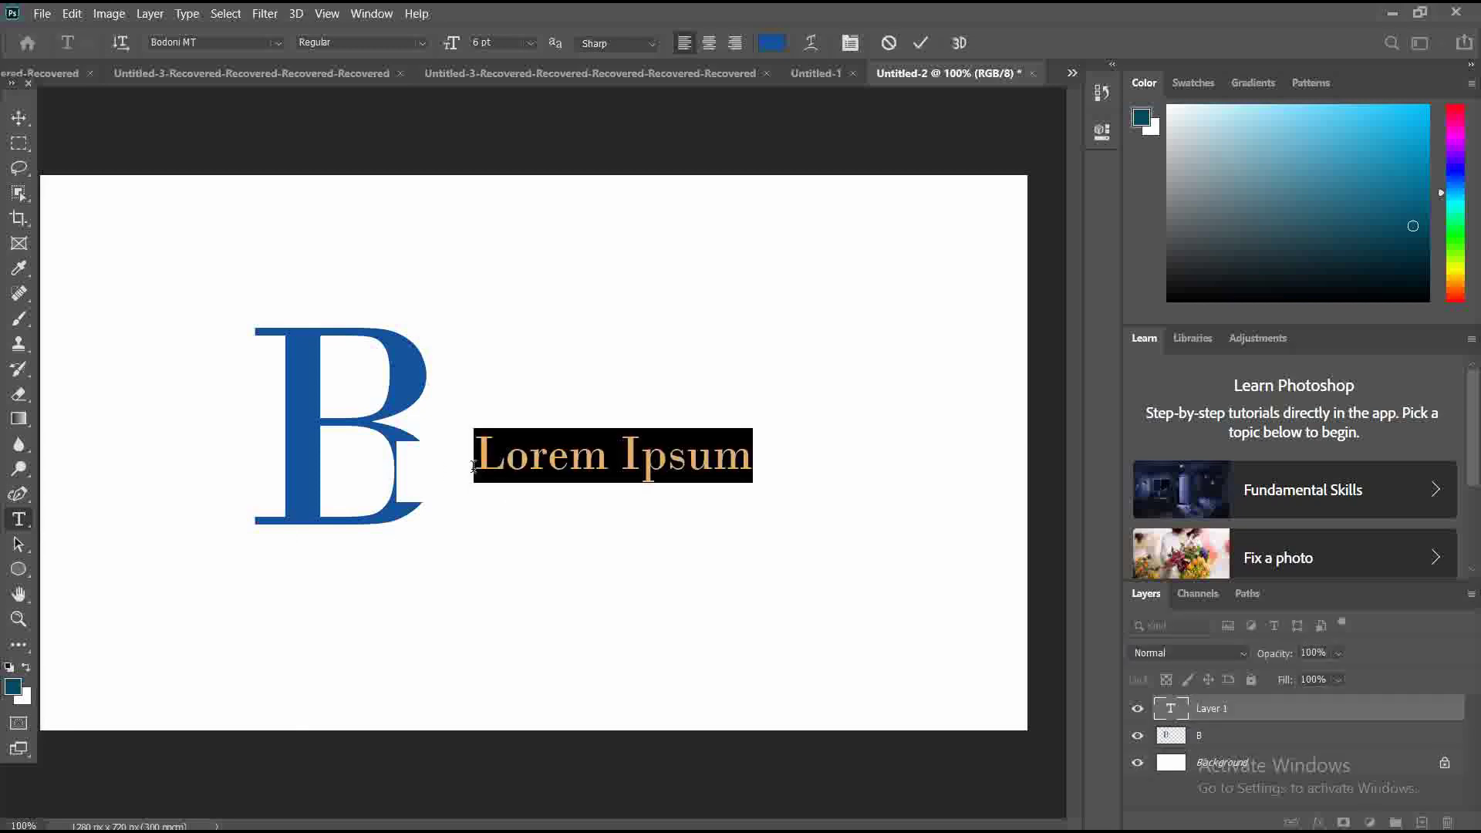
{"action": "type", "text": "S"}
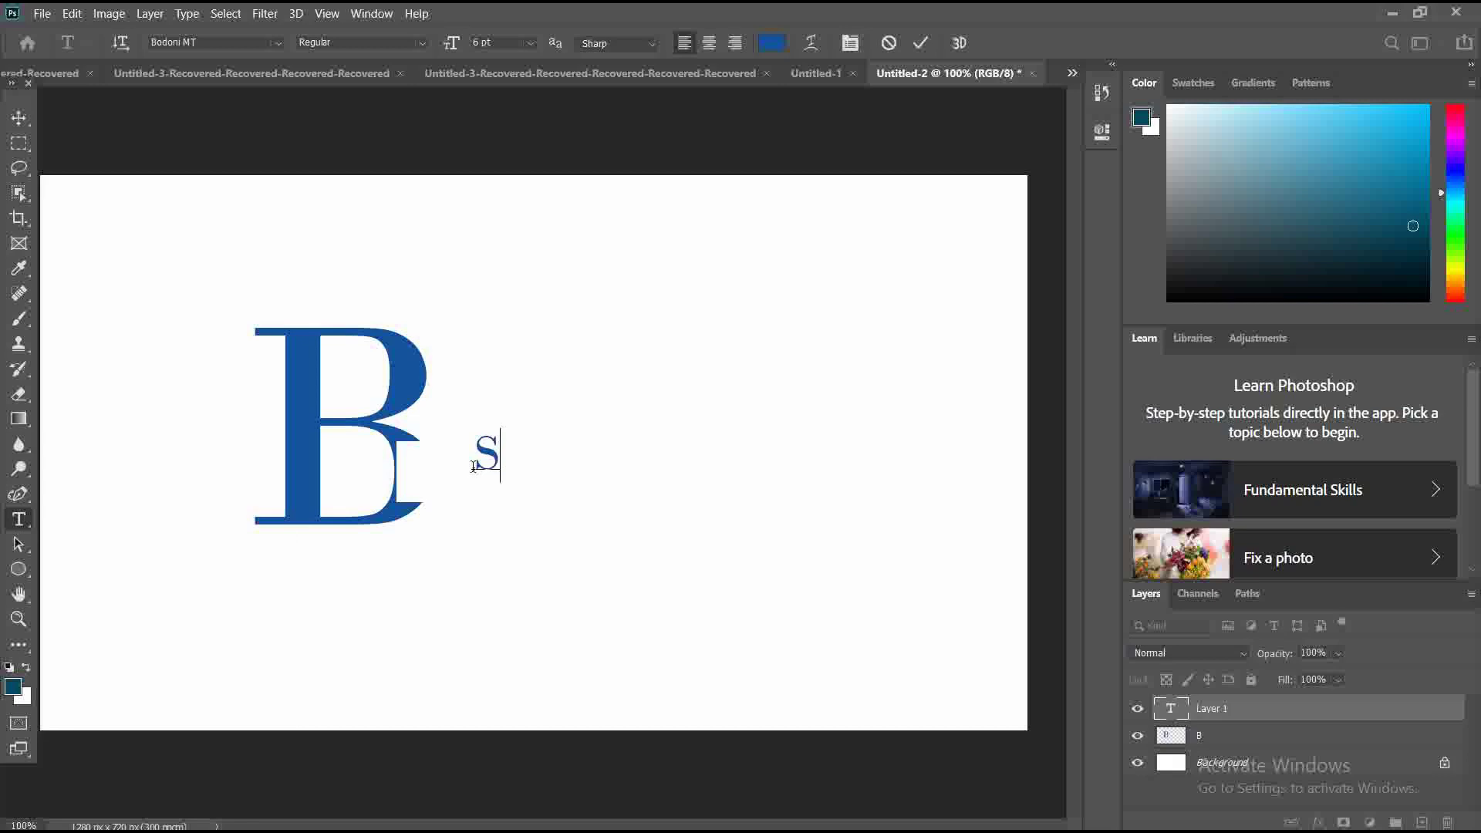
{"action": "type", "text": "POR"}
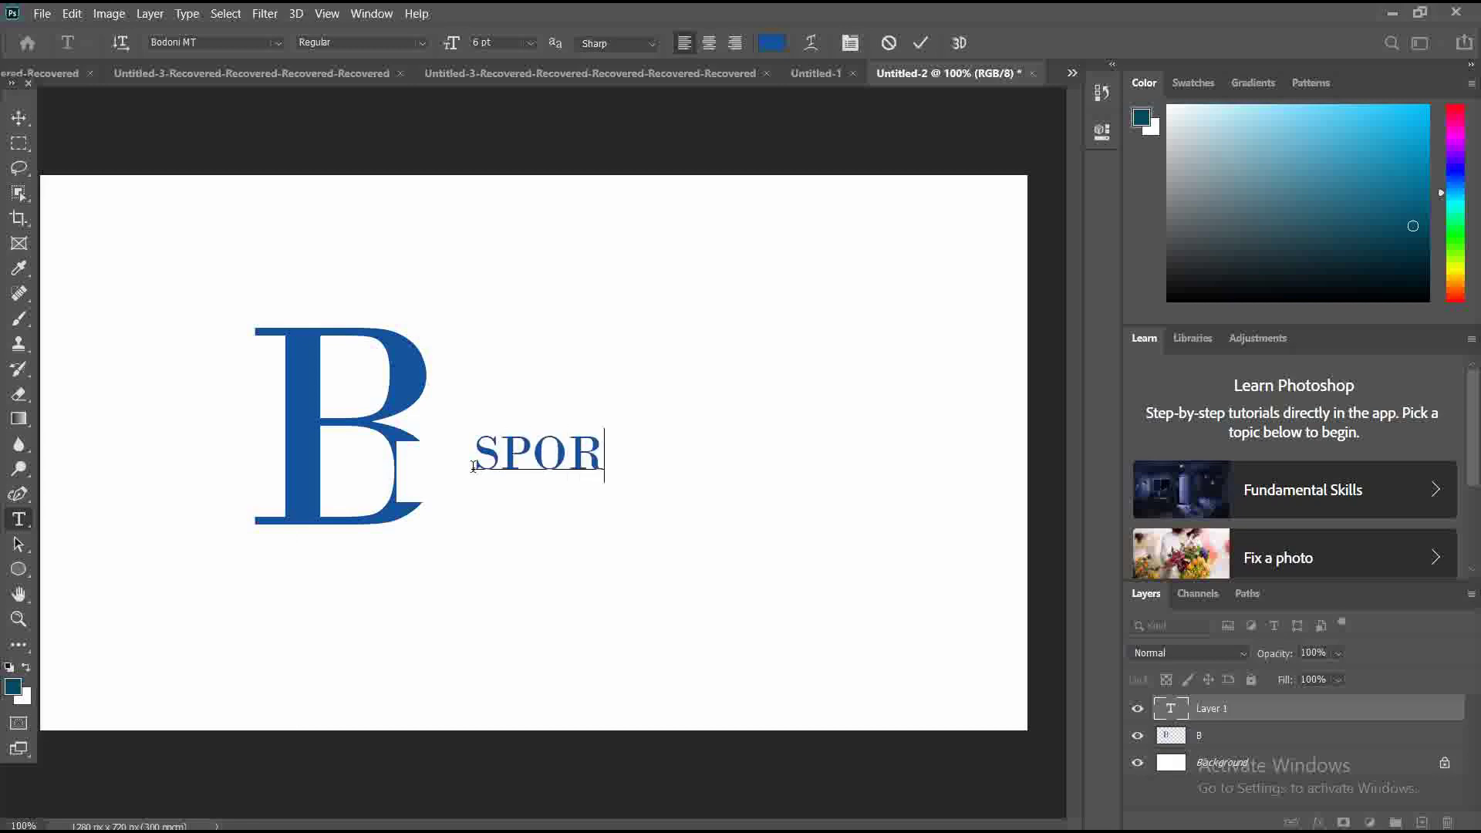
{"action": "type", "text": "TS"}
{"action": "left_click", "coordinate": [19, 118]}
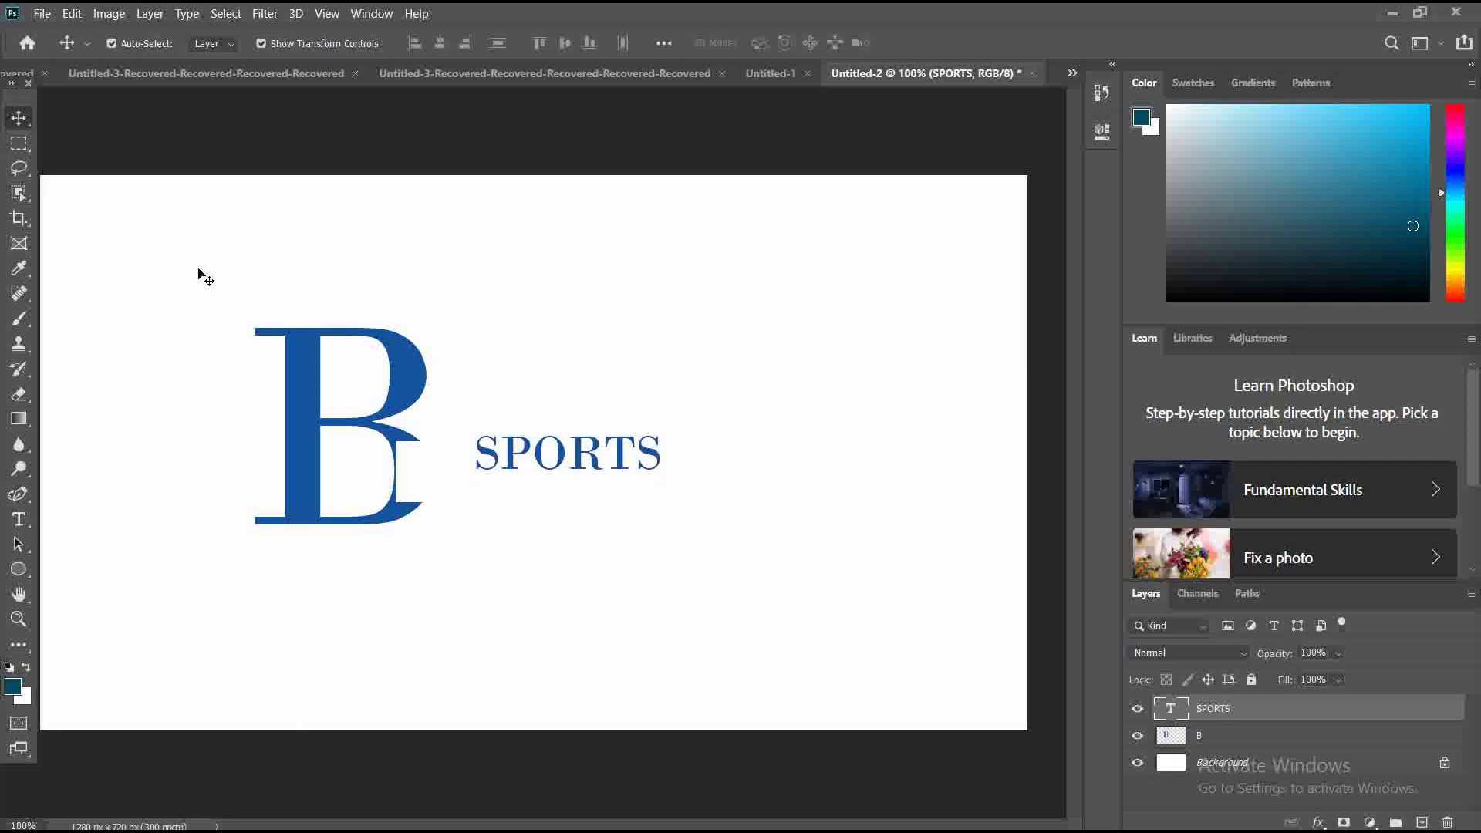
- Scale SPORTS up to about 128% and place it so the first S sits in the B's notch
{"action": "left_click", "coordinate": [600, 459]}
{"action": "left_click_drag", "start_coordinate": [660, 455], "coordinate": [575, 475]}
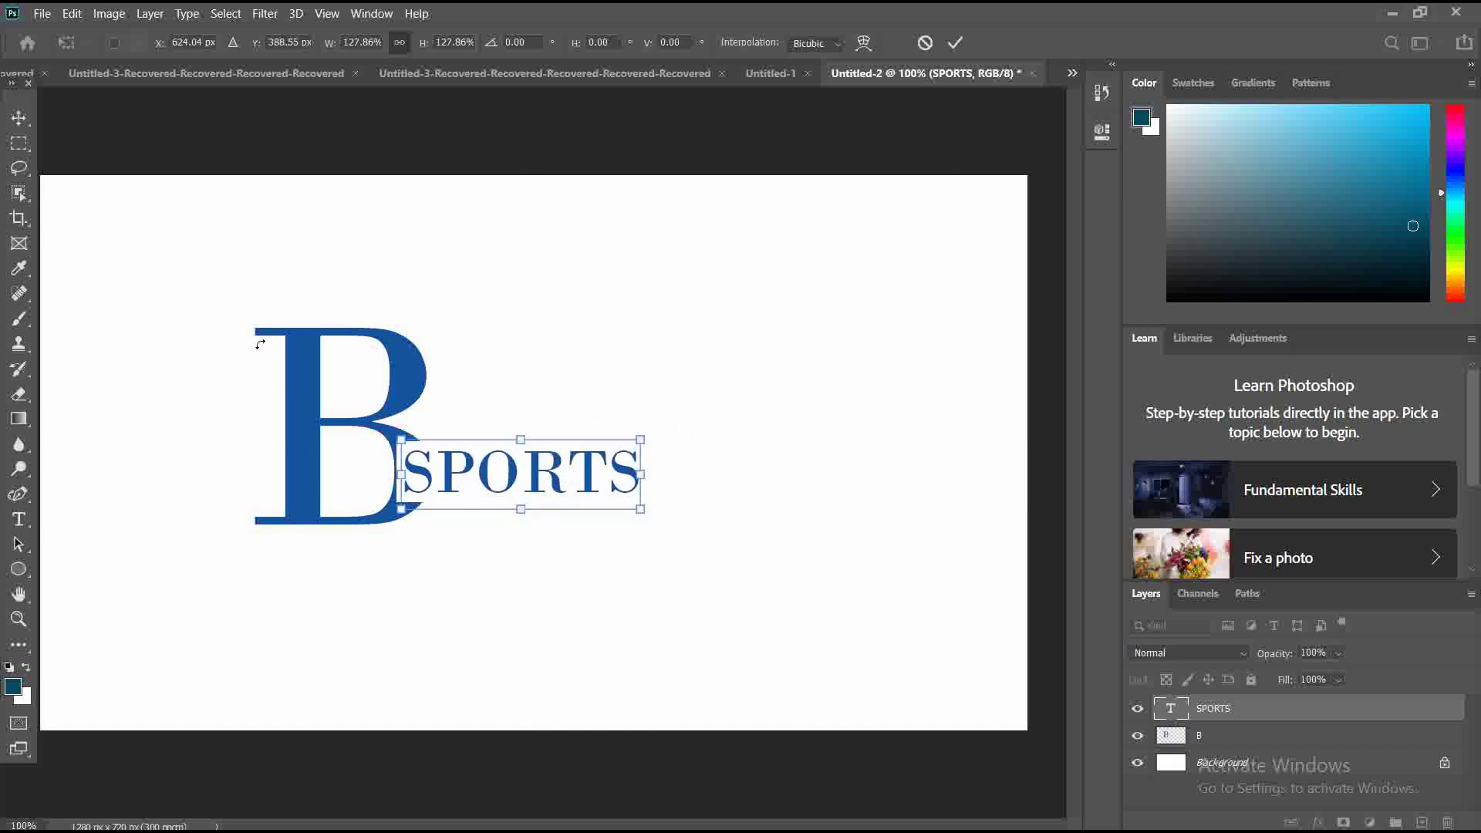
{"action": "left_click", "coordinate": [19, 117]}
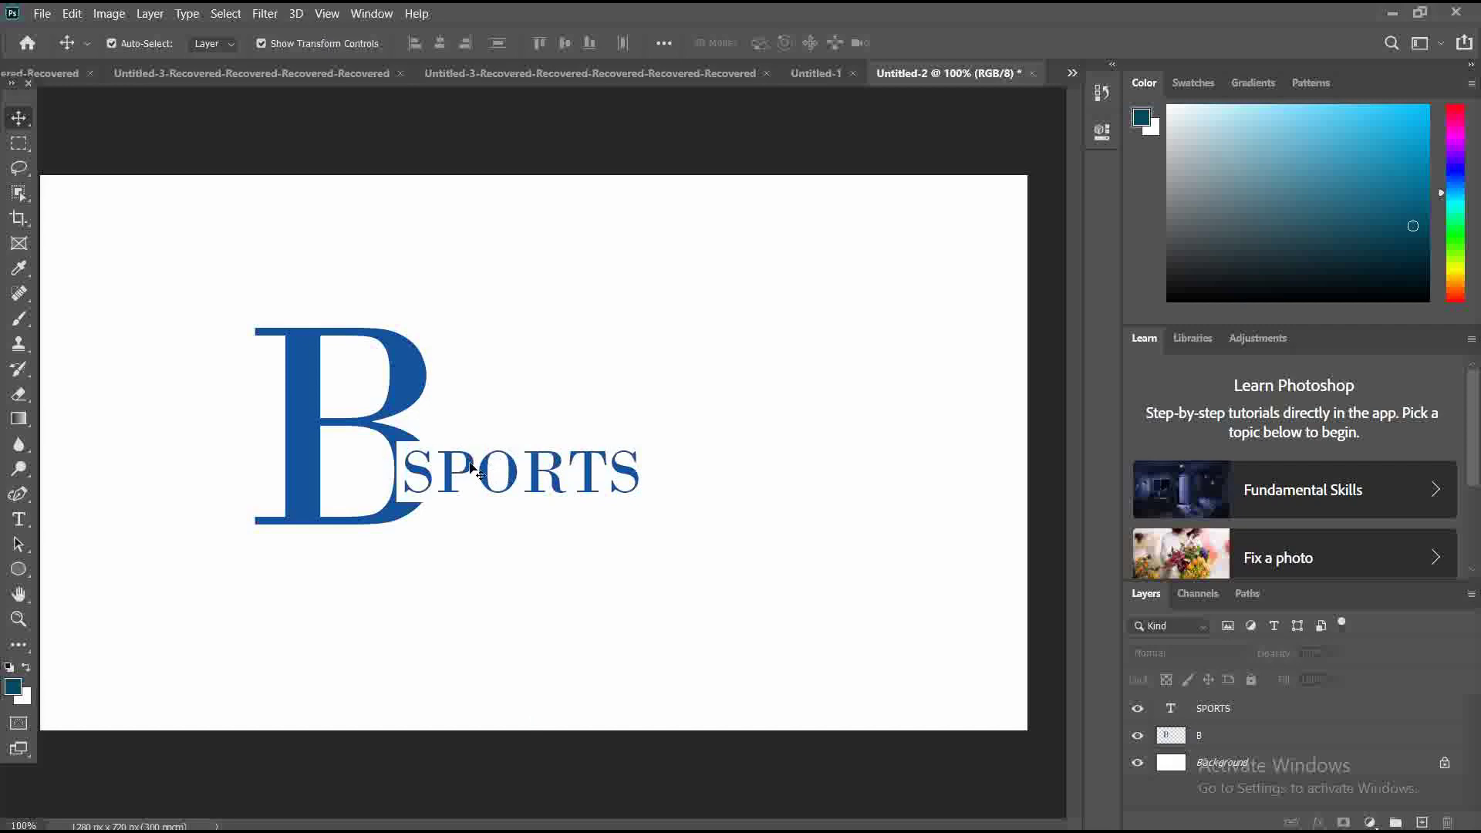
- Stretch SPORTS horizontally to about 108% width and shift it slightly left into the notch
{"action": "left_click", "coordinate": [589, 485]}
{"action": "left_click_drag", "start_coordinate": [634, 471], "coordinate": [653, 472]}
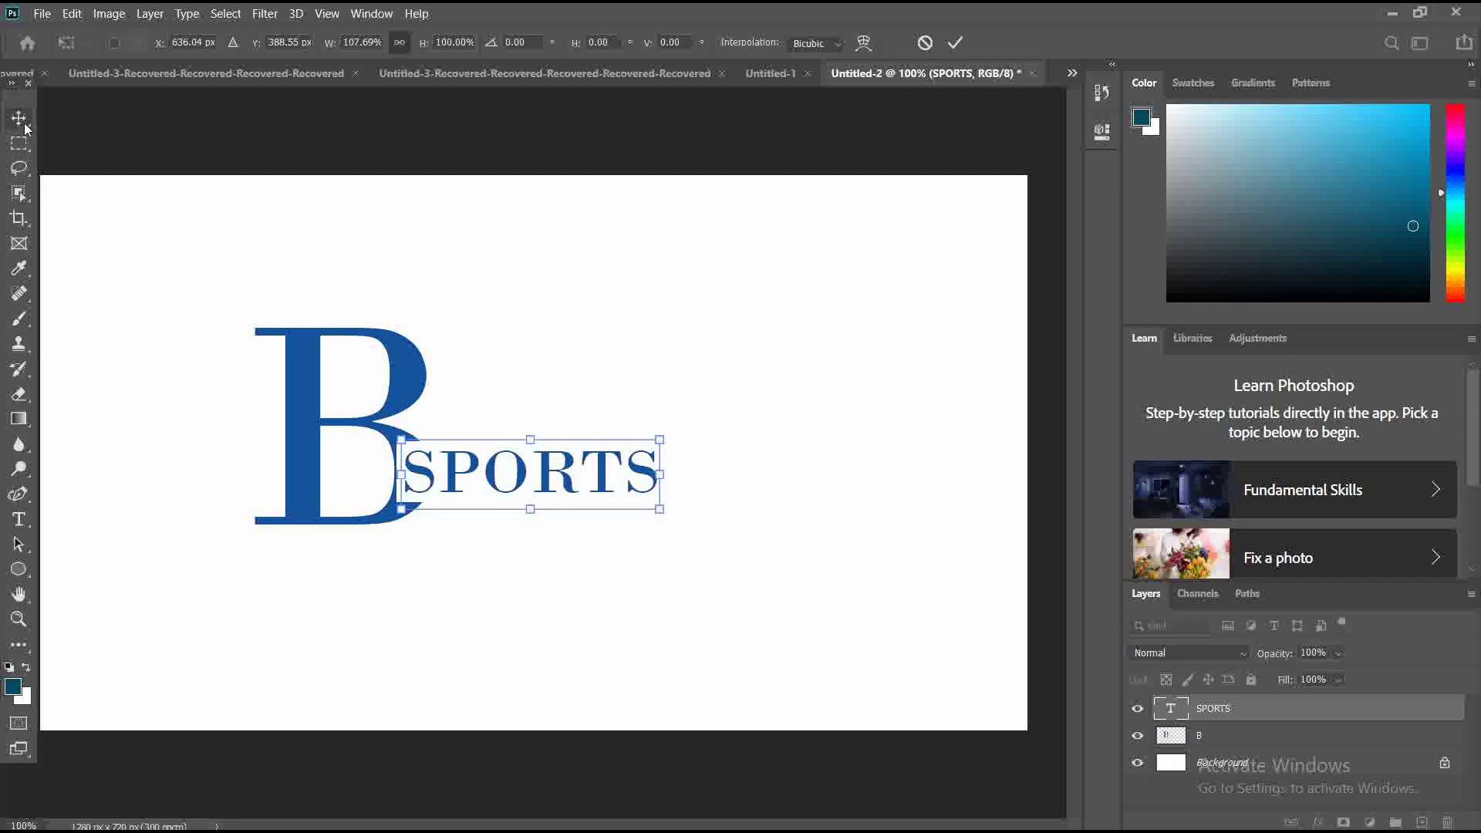
{"action": "left_click", "coordinate": [113, 113]}
{"action": "left_click_drag", "start_coordinate": [497, 480], "coordinate": [491, 479]}
- Shrink the letter B to about 90% width and 78% height
{"action": "left_click", "coordinate": [375, 352]}
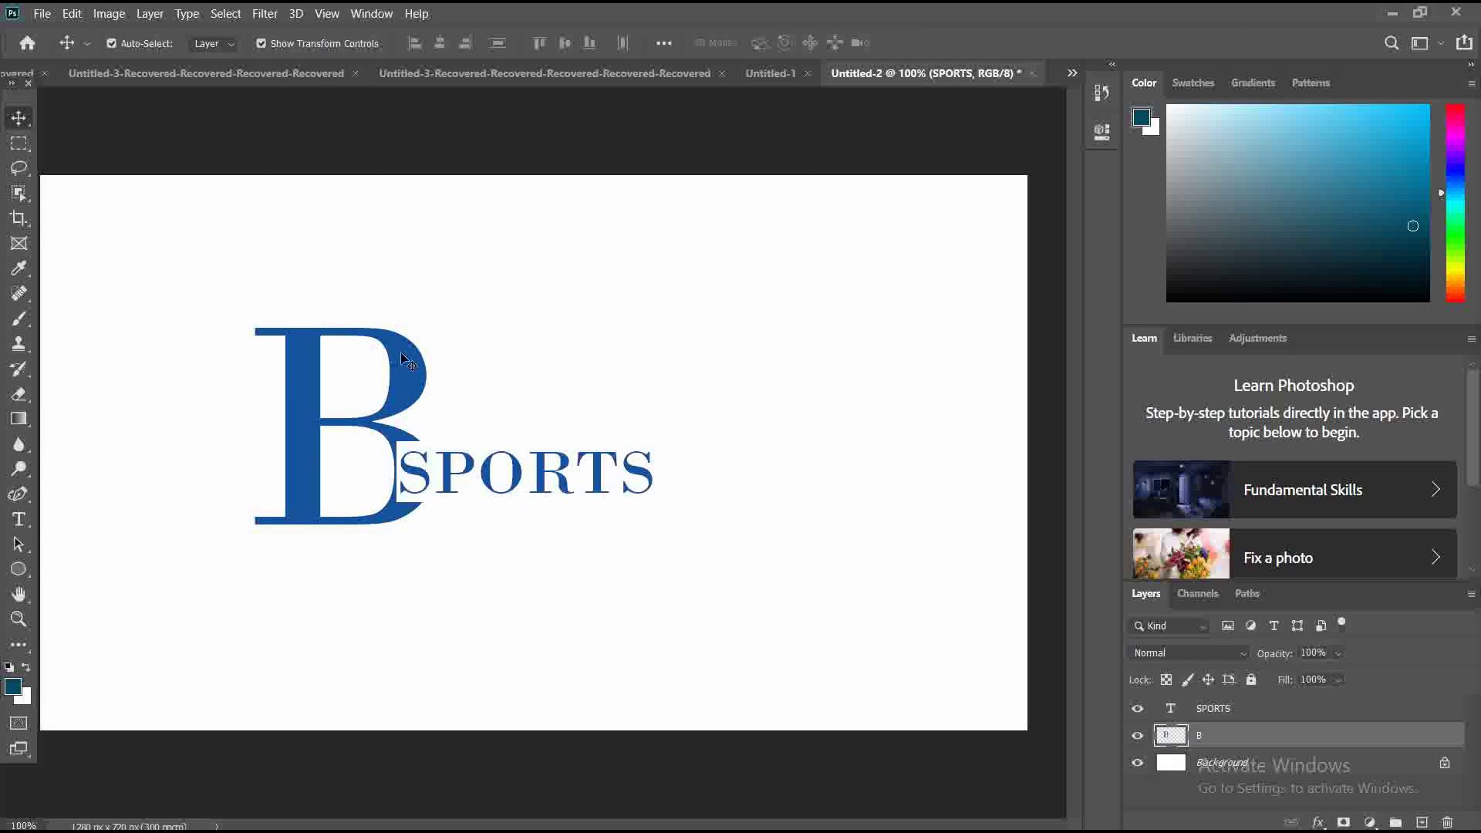
{"action": "left_click", "coordinate": [339, 327]}
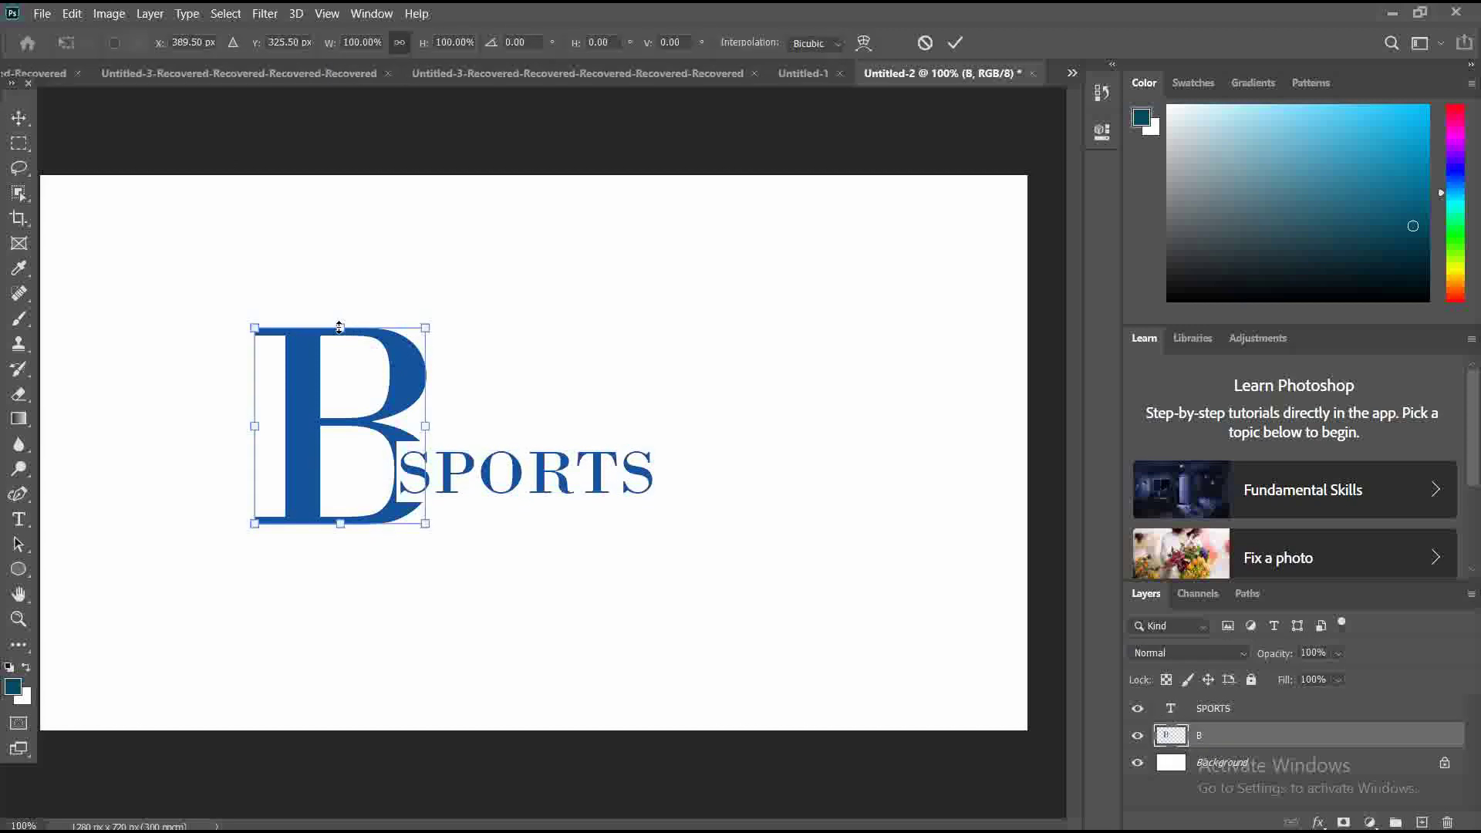
{"action": "left_click_drag", "start_coordinate": [339, 327], "coordinate": [341, 348]}
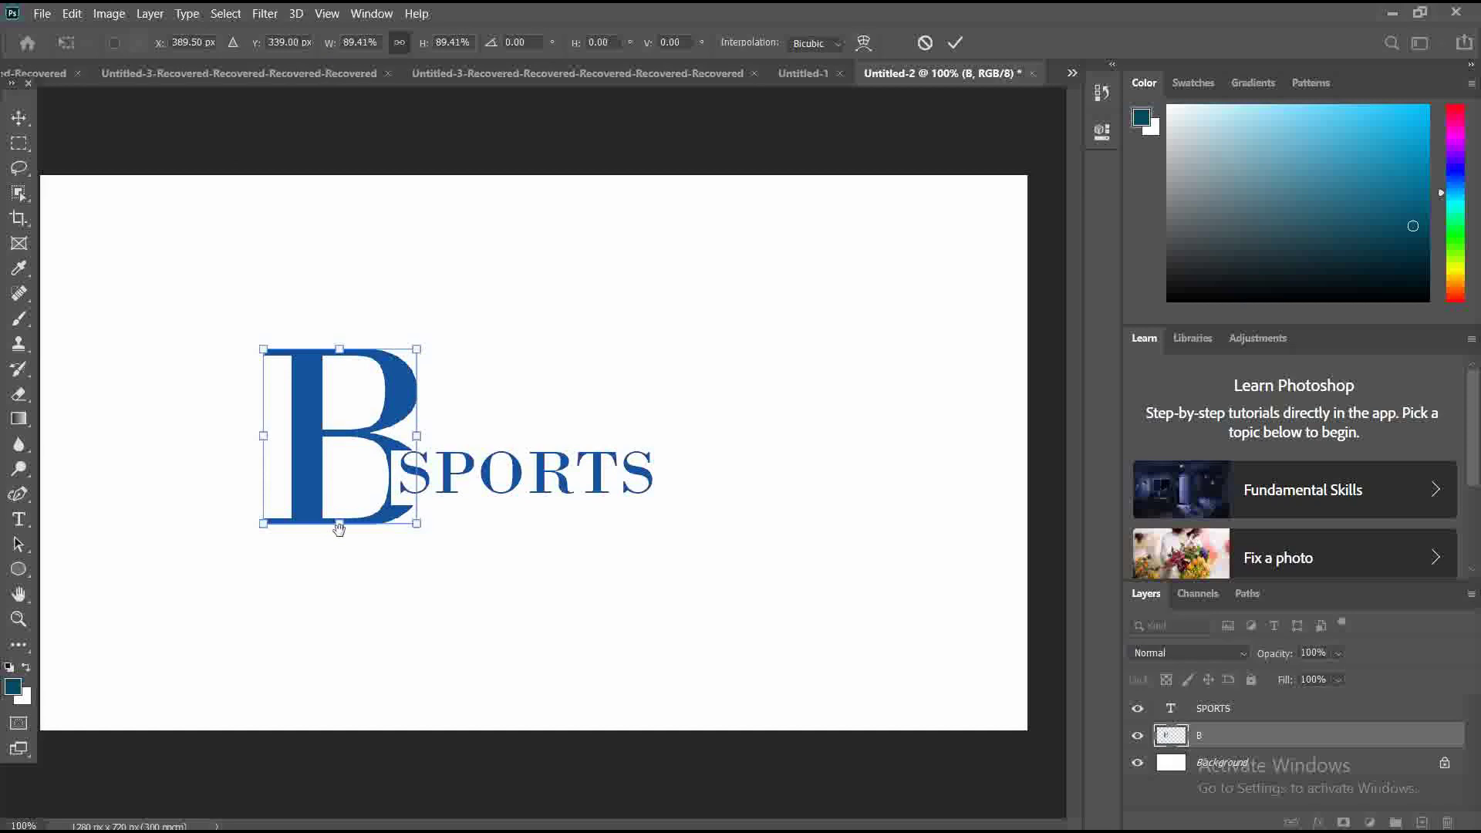
{"action": "mouse_move", "coordinate": [339, 531]}
{"action": "left_mouse_down"}
{"action": "mouse_move", "coordinate": [353, 531]}
{"action": "mouse_move", "coordinate": [343, 515]}
{"action": "mouse_move", "coordinate": [360, 529]}
{"action": "mouse_move", "coordinate": [345, 513]}
{"action": "left_mouse_up"}
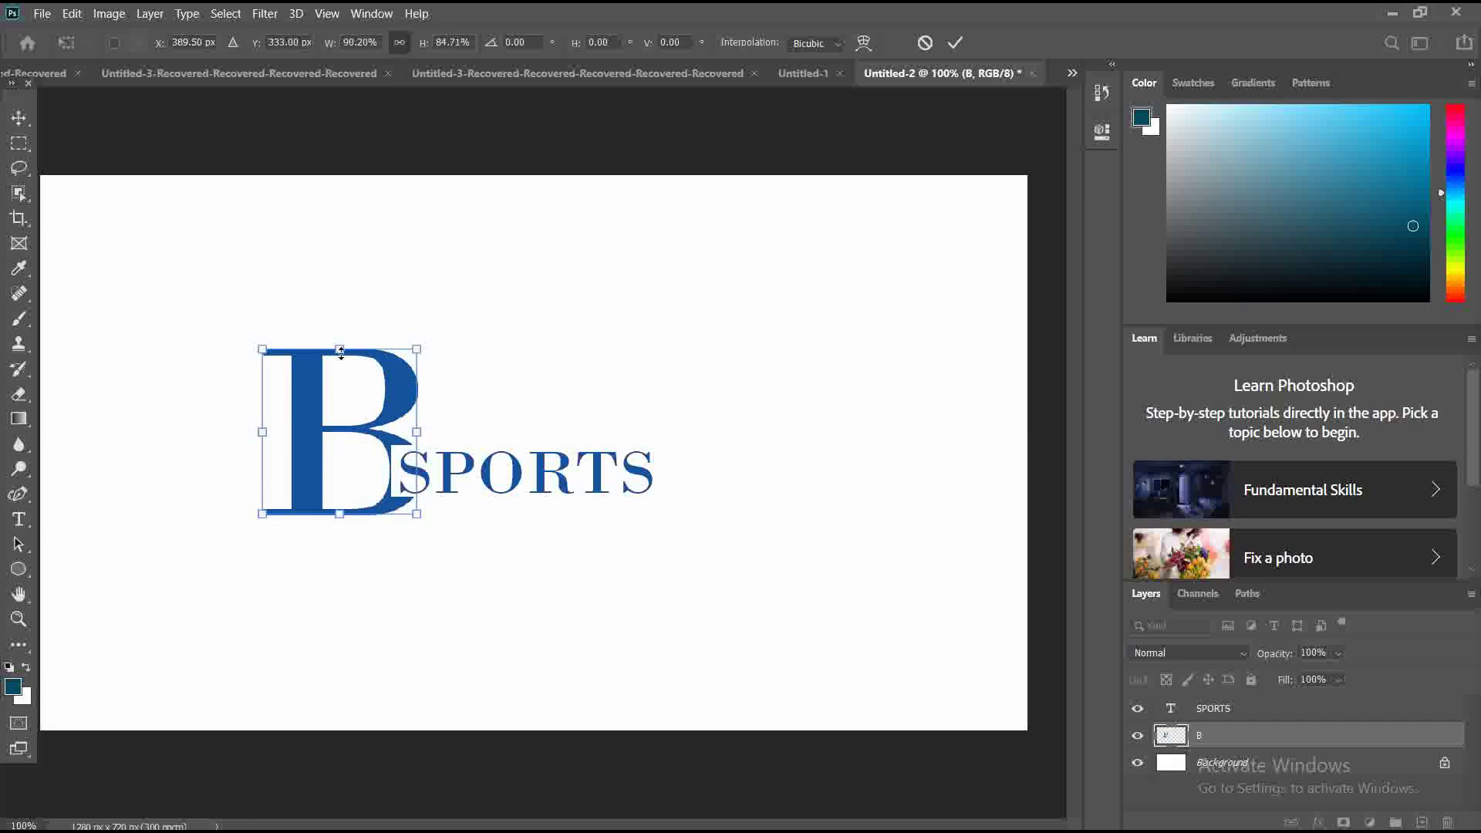
{"action": "left_click_drag", "start_coordinate": [342, 351], "coordinate": [348, 367]}
- Reposition the resized B so its notch fits around the S of SPORTS, apply the transformation and deselect the layer
{"action": "key", "text": "Up"}
{"action": "key", "text": "Up"}
{"action": "key", "text": "Up"}
{"action": "key", "text": "Up"}
{"action": "key", "text": "Up"}
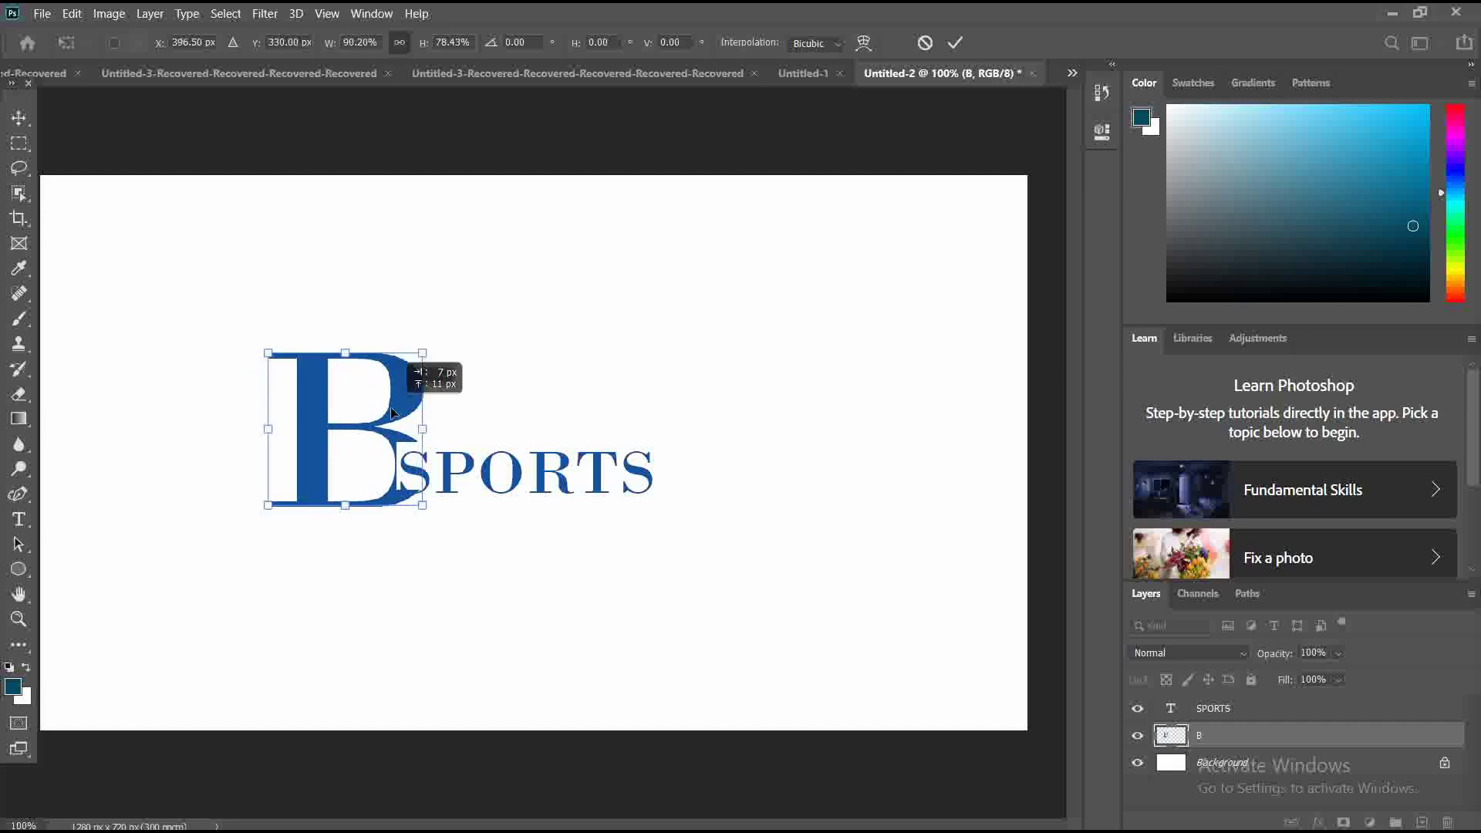
{"action": "key", "text": "Right"}
{"action": "key", "text": "Right"}
{"action": "key", "text": "Right"}
{"action": "key", "text": "Right"}
{"action": "key", "text": "Right"}
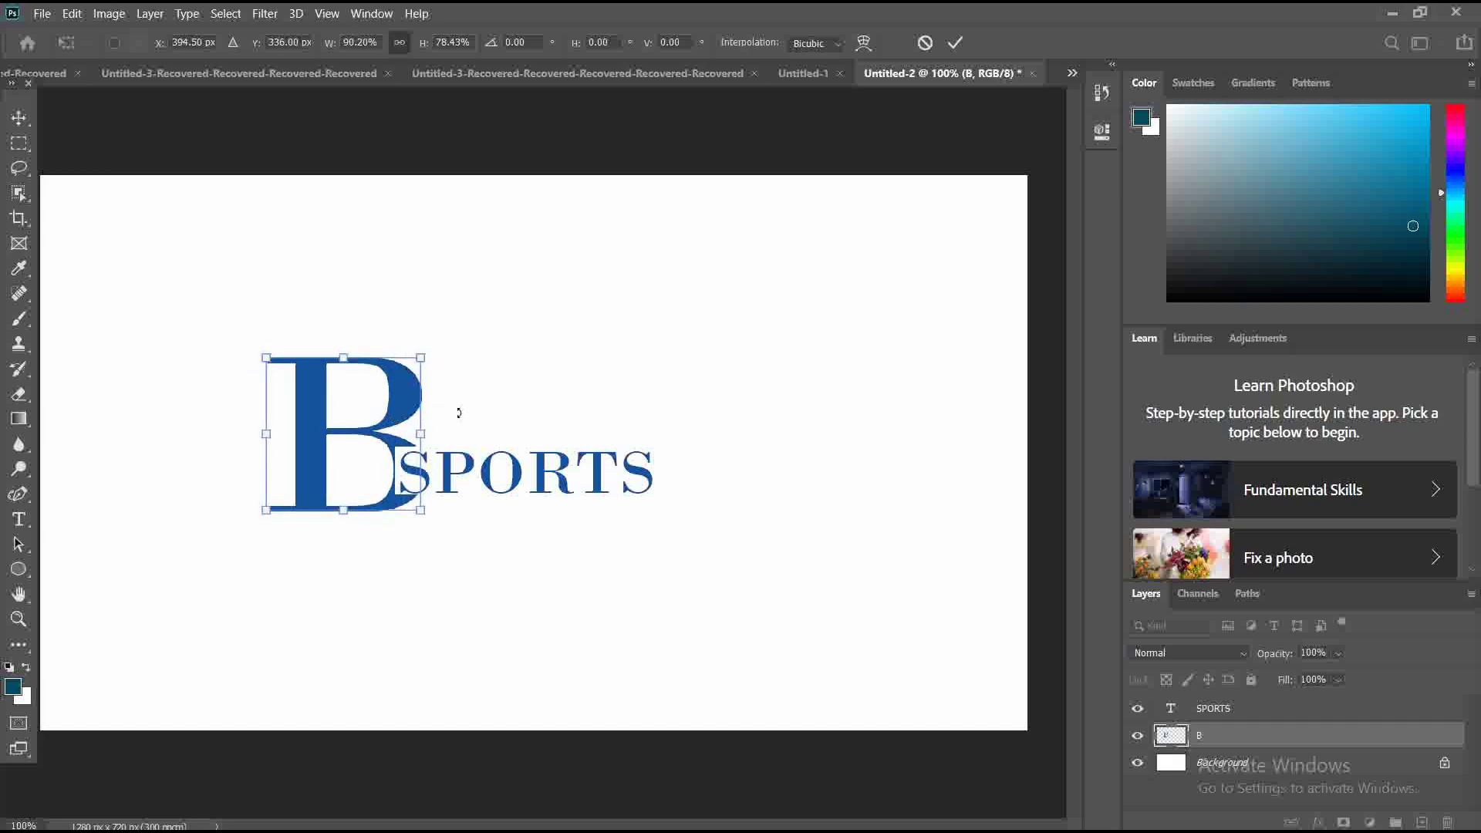
{"action": "key", "text": "Right"}
{"action": "key", "text": "Right"}
{"action": "key", "text": "Down"}
{"action": "key", "text": "Down"}
{"action": "key", "text": "Right"}
{"action": "key", "text": "Right"}
{"action": "key", "text": "Return"}
{"action": "left_click", "coordinate": [274, 280]}
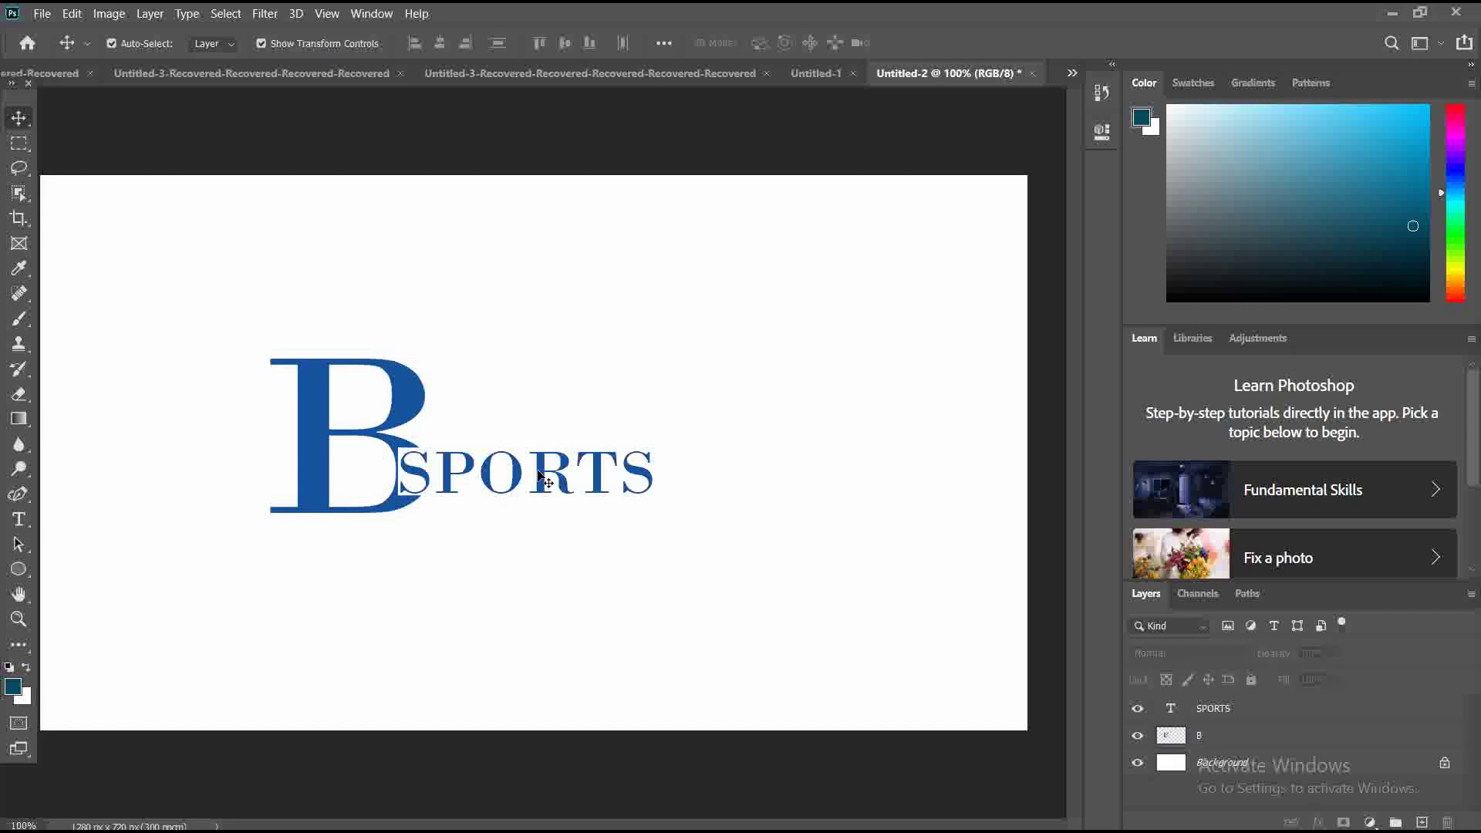
- Switch to File Explorer and bring the image Soccer-Ball-on-Grassland-3D-Model-removebg-preview (3) from the Downloads folder into the logo document
{"action": "mouse_move", "coordinate": [192, 812]}
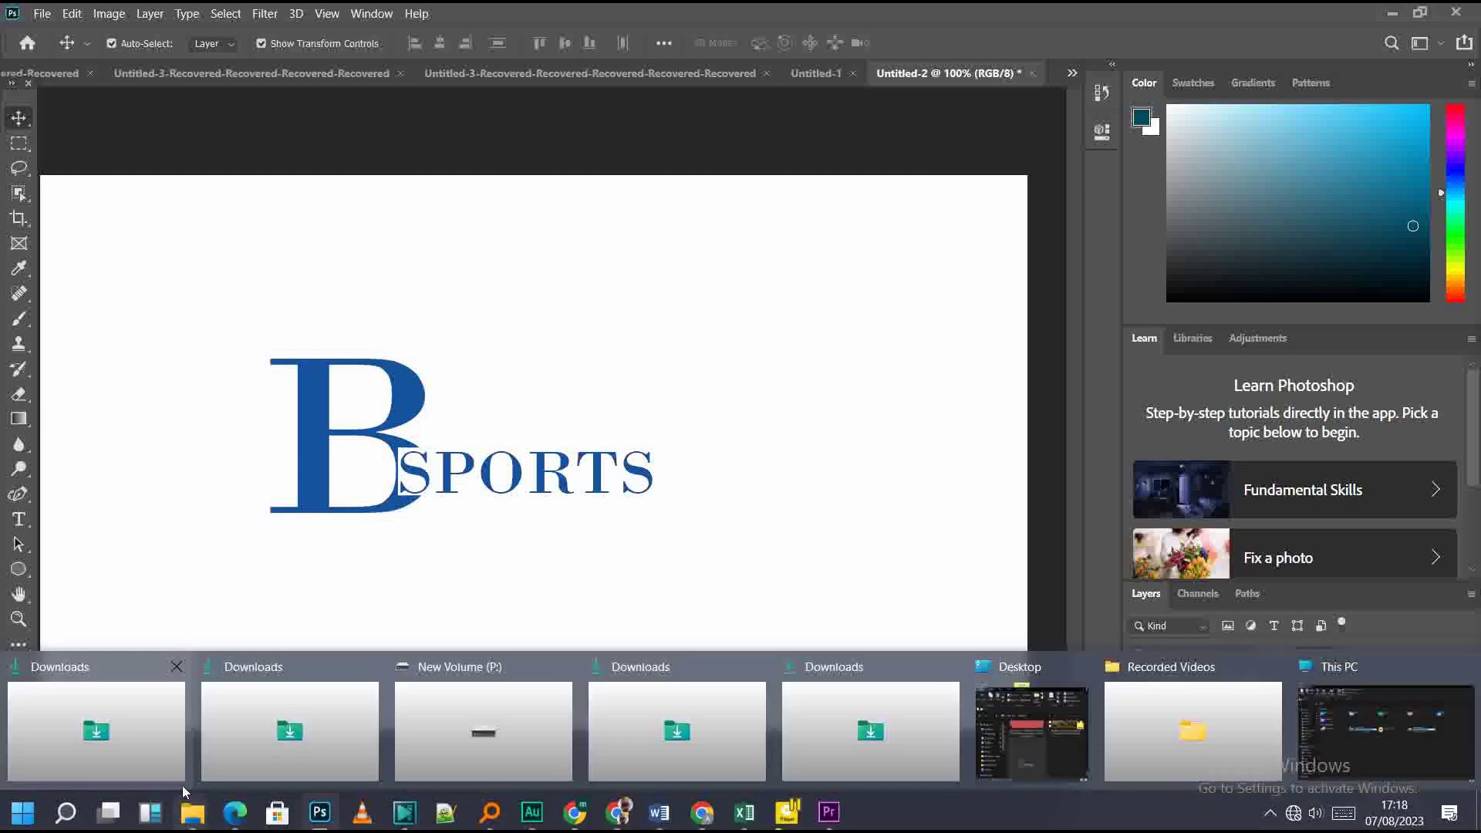
{"action": "left_click", "coordinate": [1011, 761]}
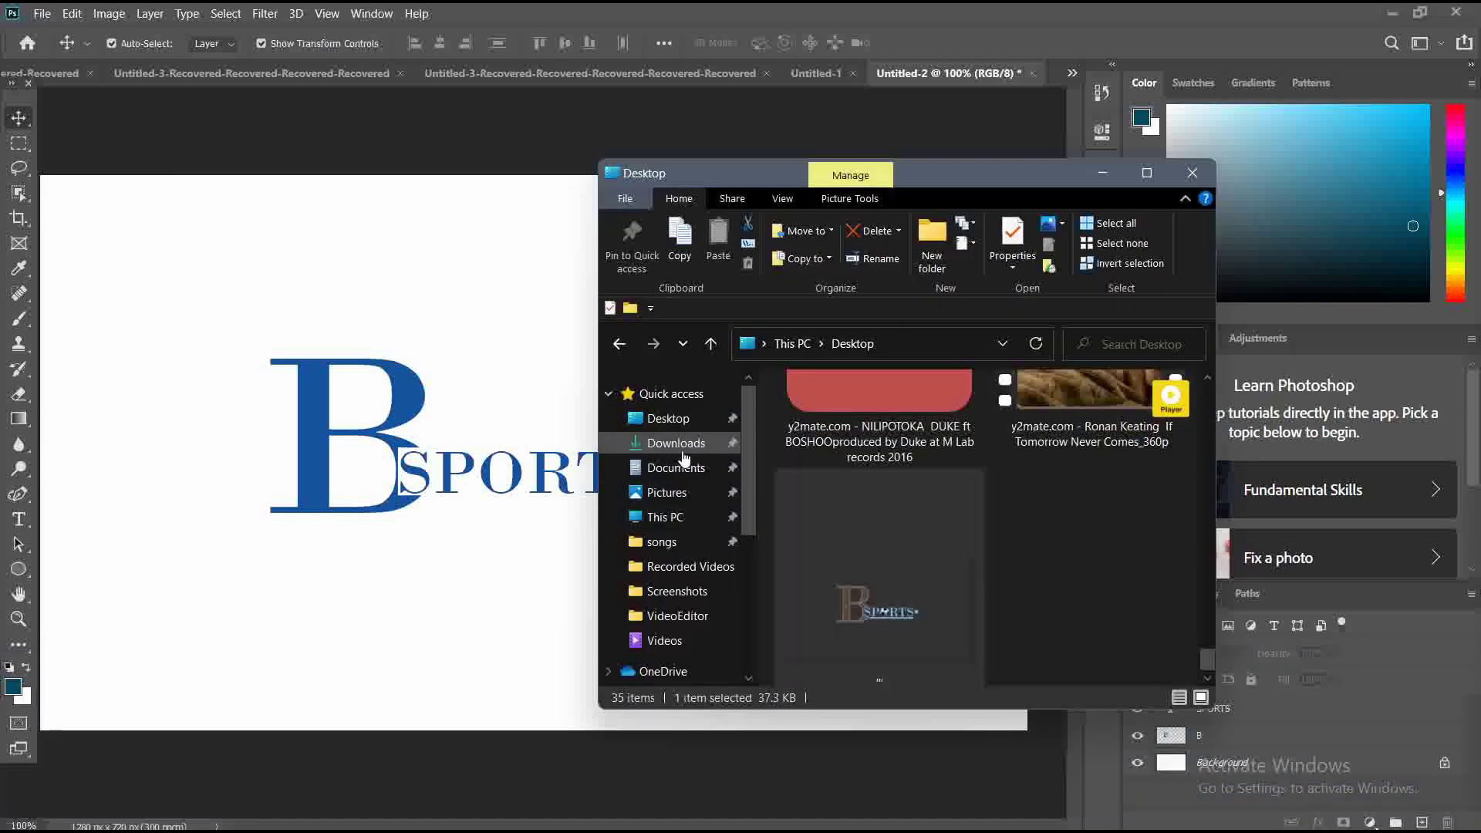
{"action": "left_click", "coordinate": [723, 444]}
{"action": "scroll", "coordinate": [1003, 507], "scroll_direction": "down", "scroll_amount": 5}
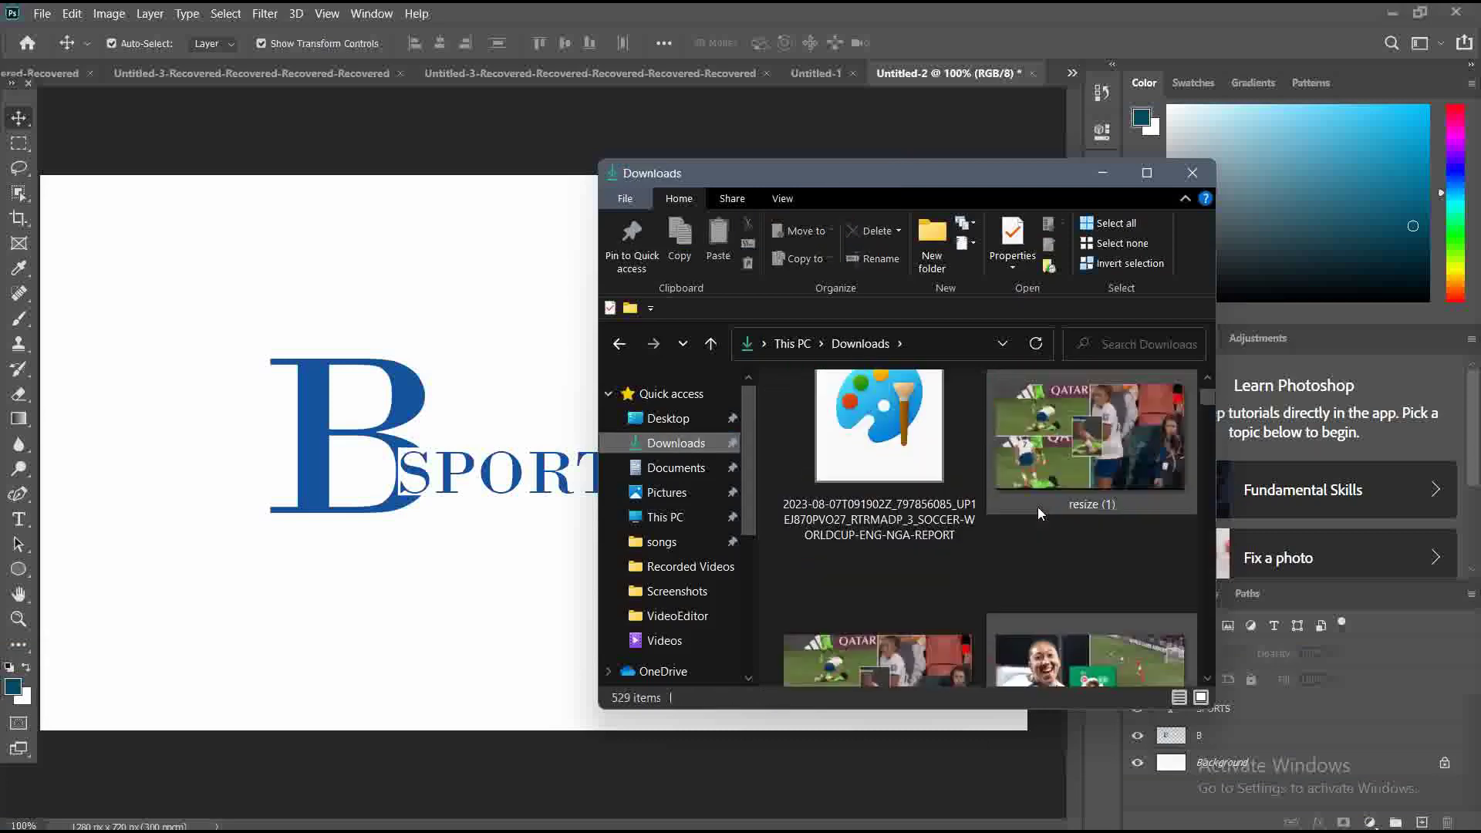
{"action": "scroll", "coordinate": [1039, 511], "scroll_direction": "down", "scroll_amount": 6}
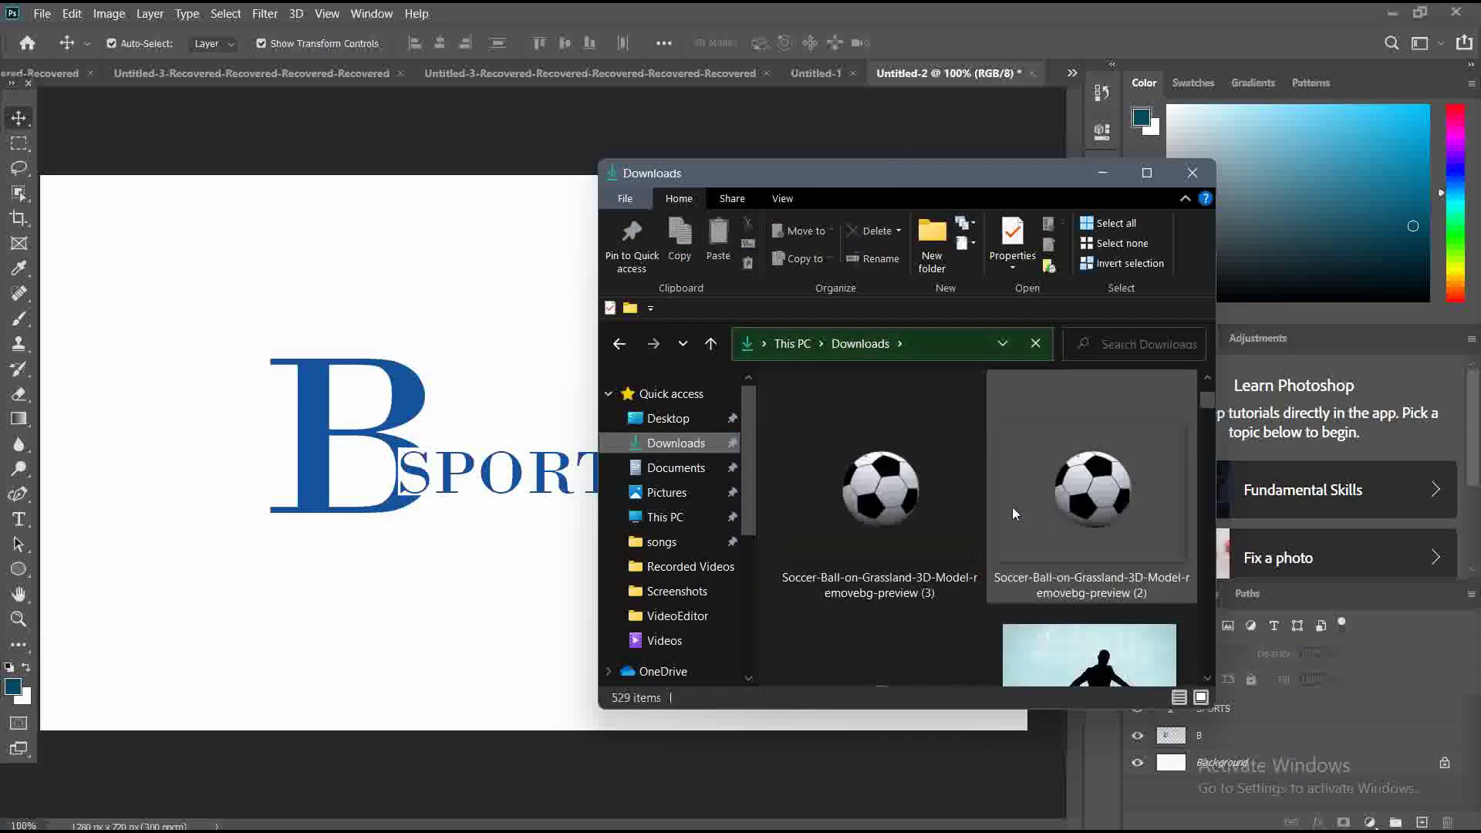
{"action": "left_click", "coordinate": [886, 500]}
{"action": "left_click", "coordinate": [421, 322]}
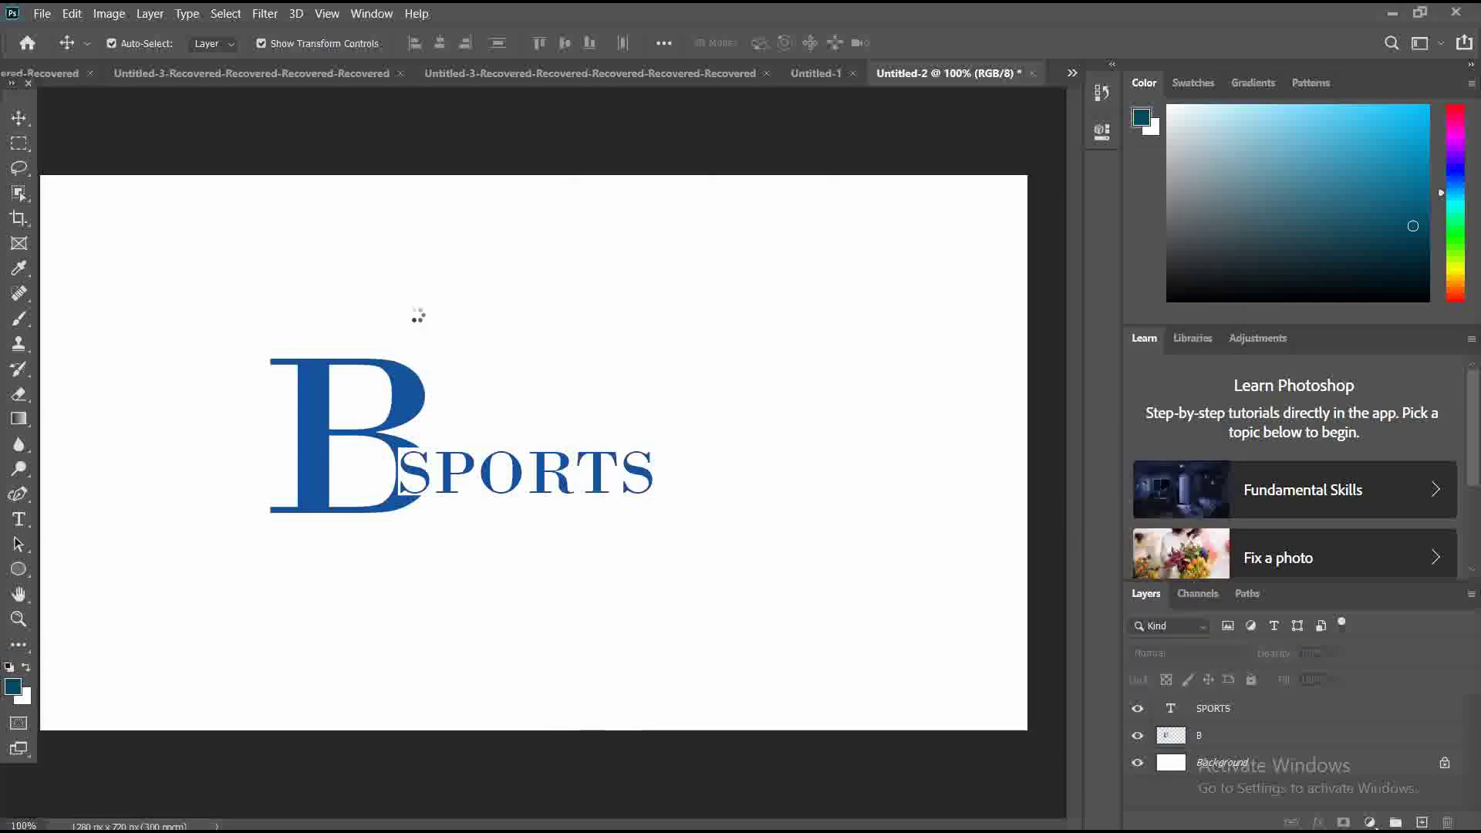
{"action": "key", "text": "ctrl+v"}
- Shrink the placed soccer ball to about the size of a SPORTS letter, position it above the word and apply the transformation
{"action": "left_click_drag", "start_coordinate": [164, 177], "coordinate": [816, 588]}
{"action": "left_click_drag", "start_coordinate": [853, 670], "coordinate": [490, 454]}
{"action": "left_click_drag", "start_coordinate": [396, 404], "coordinate": [523, 276]}
{"action": "left_click", "coordinate": [19, 117]}
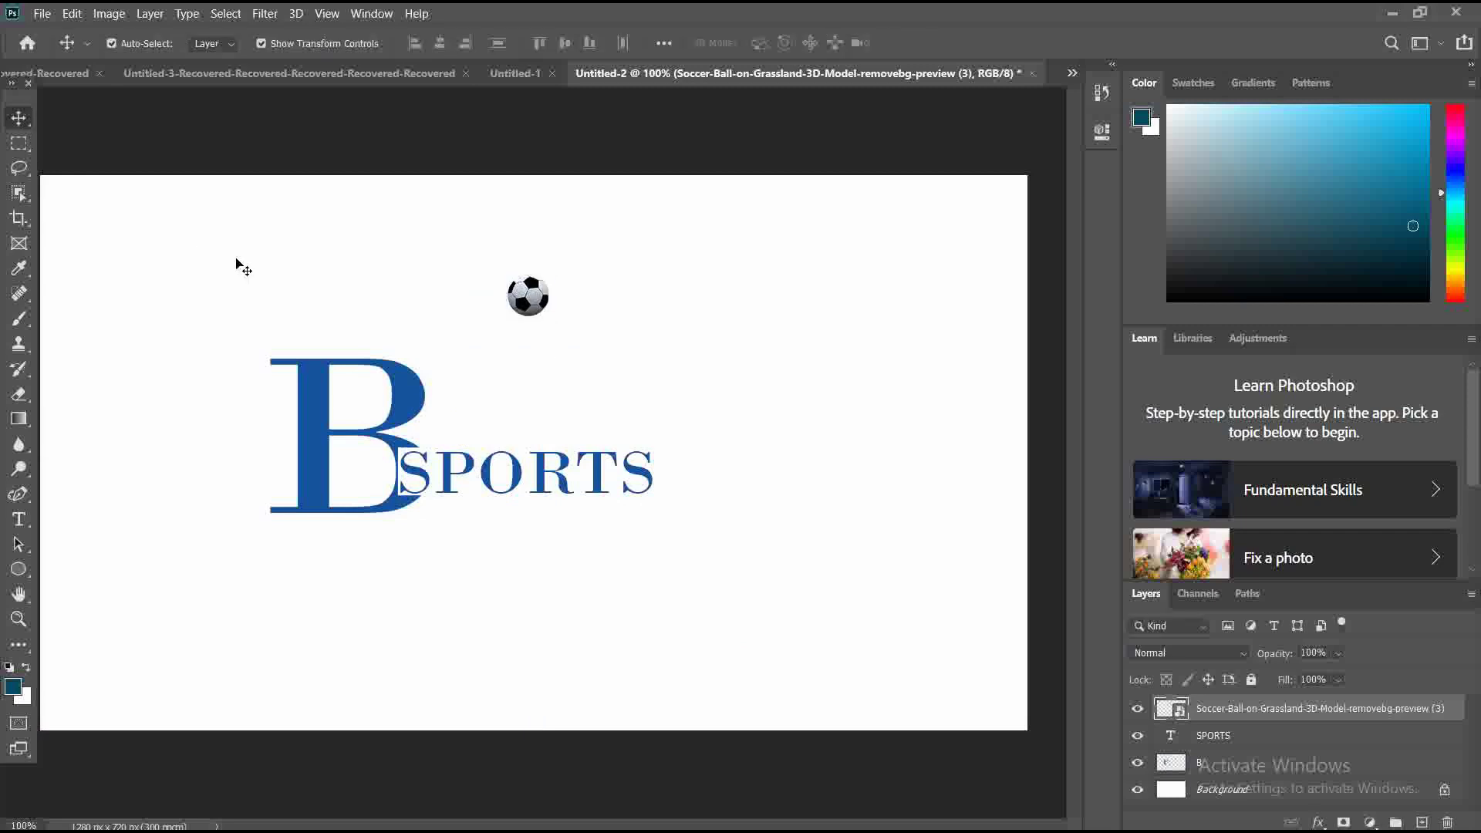
- Rasterize the SPORTS text layer
{"action": "left_click", "coordinate": [231, 272]}
{"action": "left_click", "coordinate": [566, 480]}
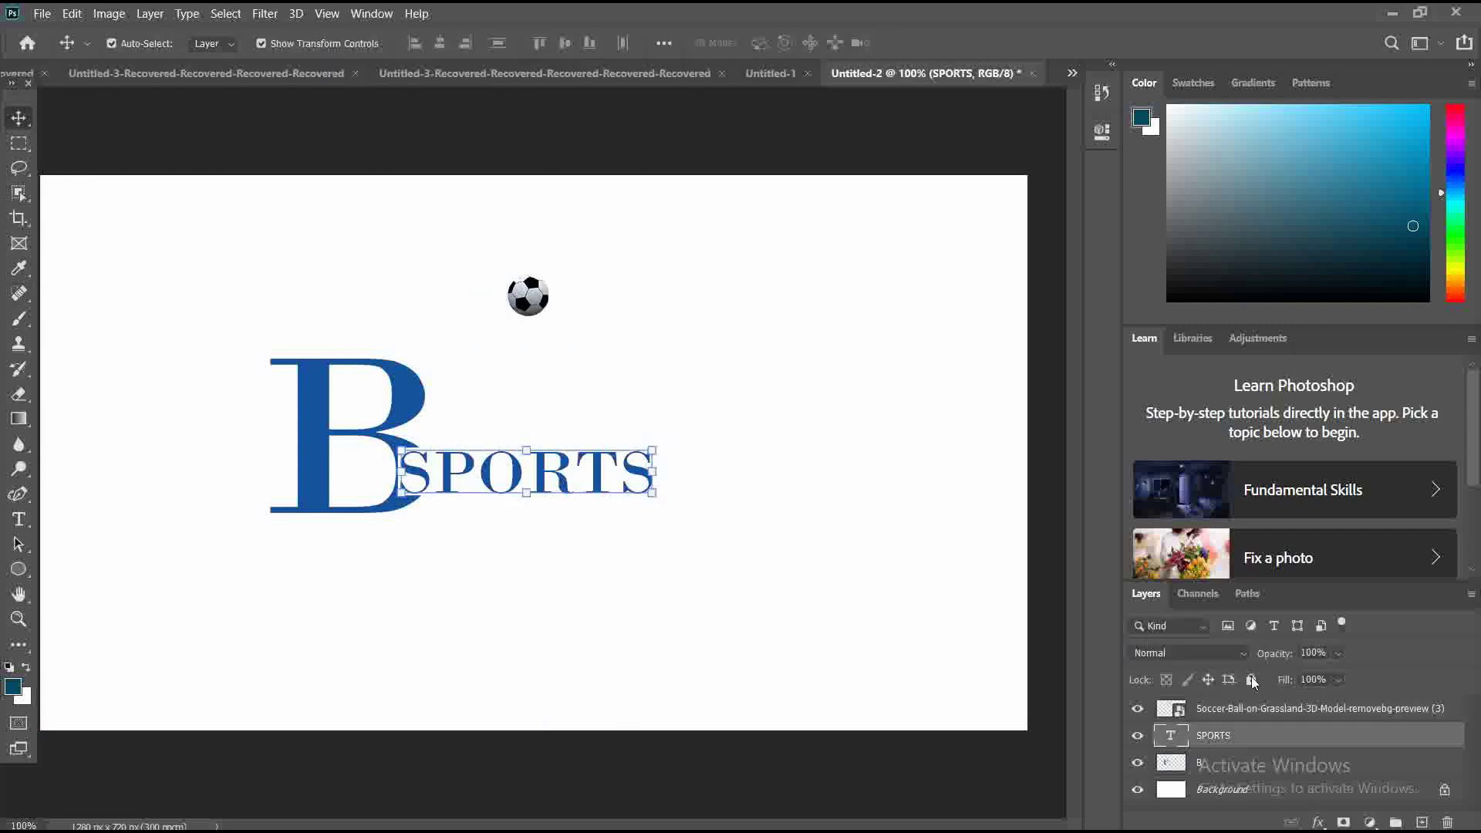
{"action": "right_click", "coordinate": [1254, 738]}
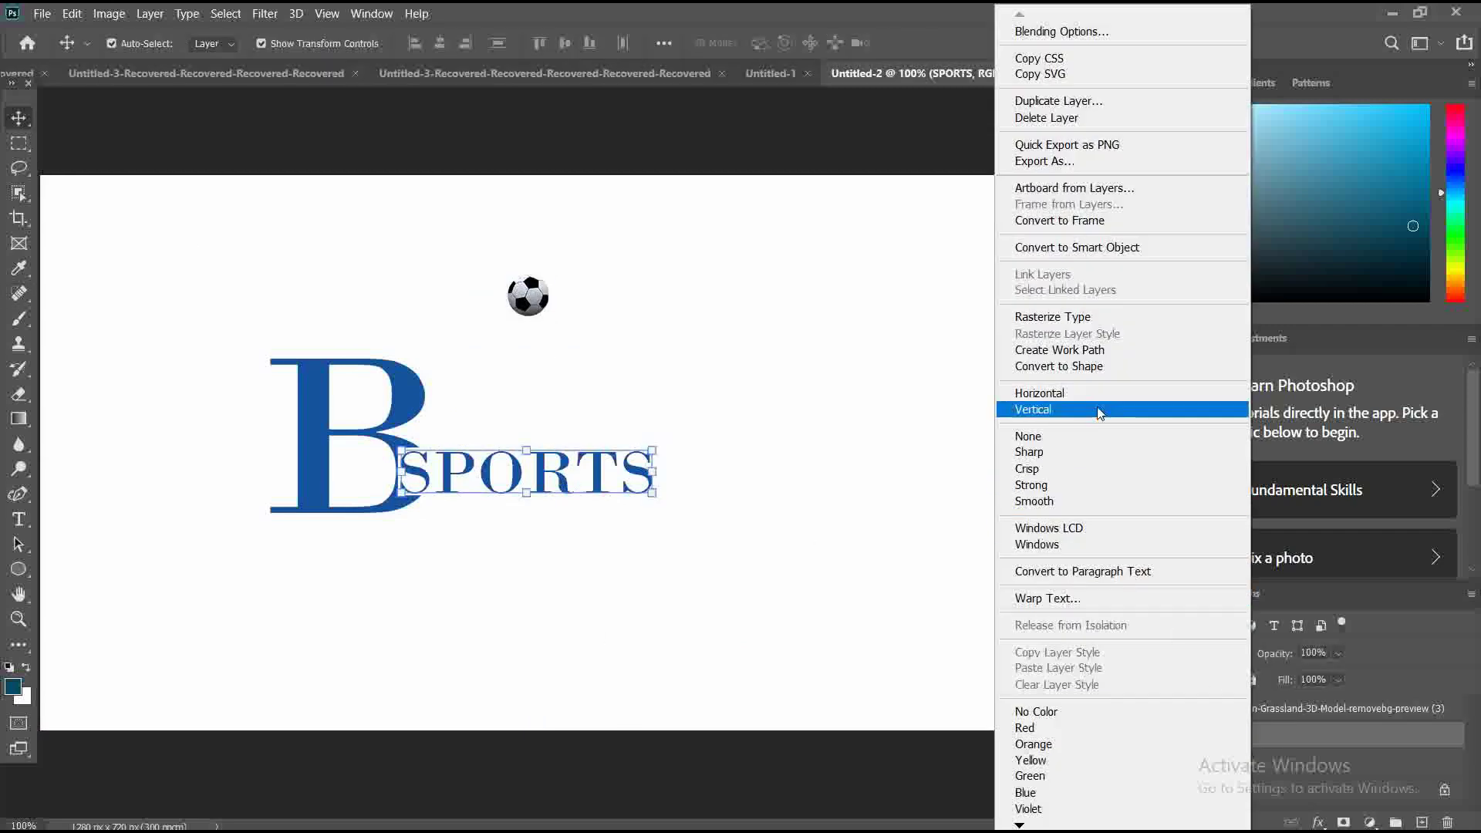
{"action": "left_click", "coordinate": [1094, 316]}
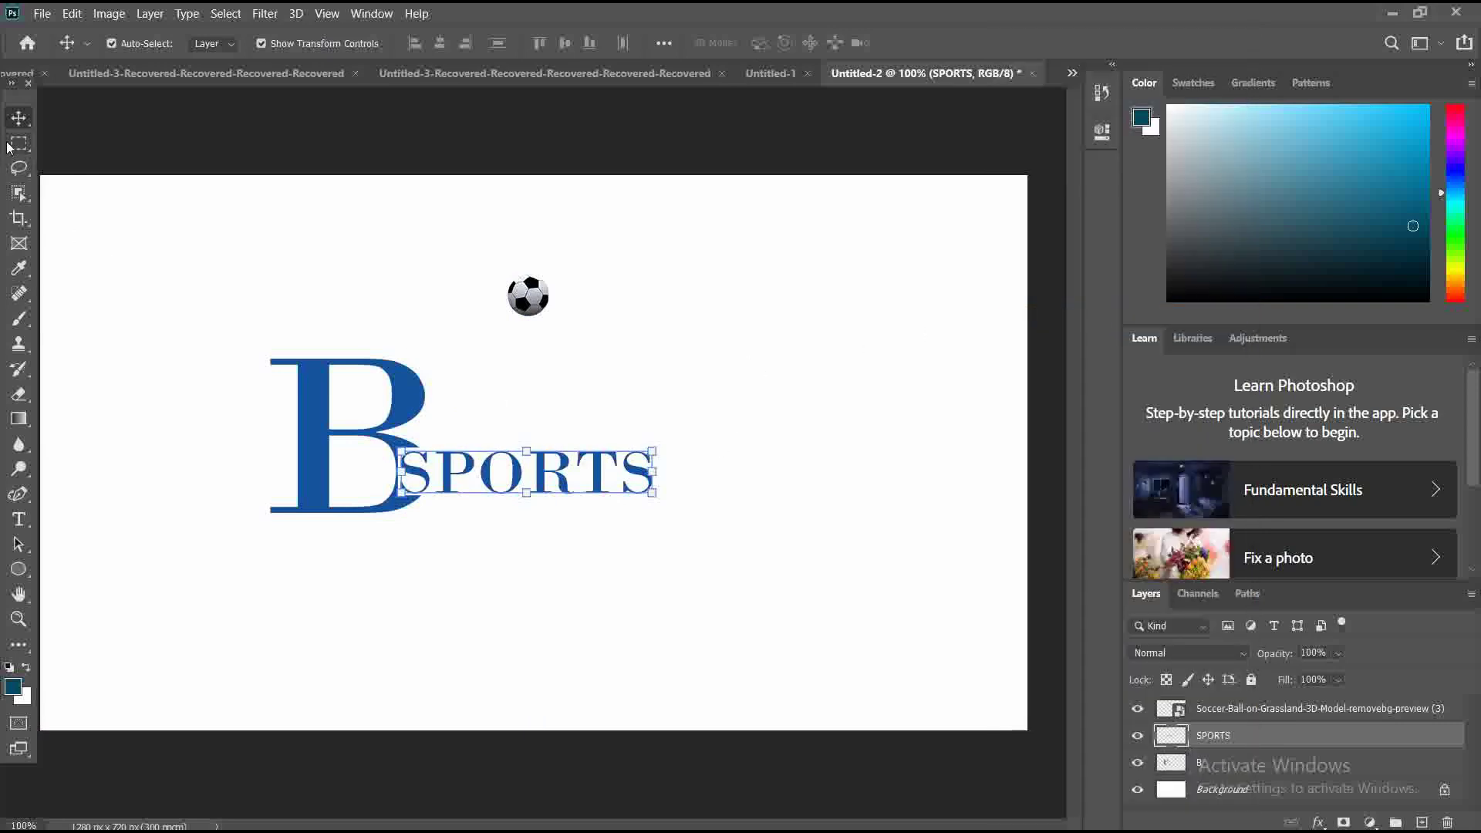
- Select the letter O of SPORTS with a rectangular marquee, cut it onto its own layer and delete that layer
{"action": "key", "text": "m"}
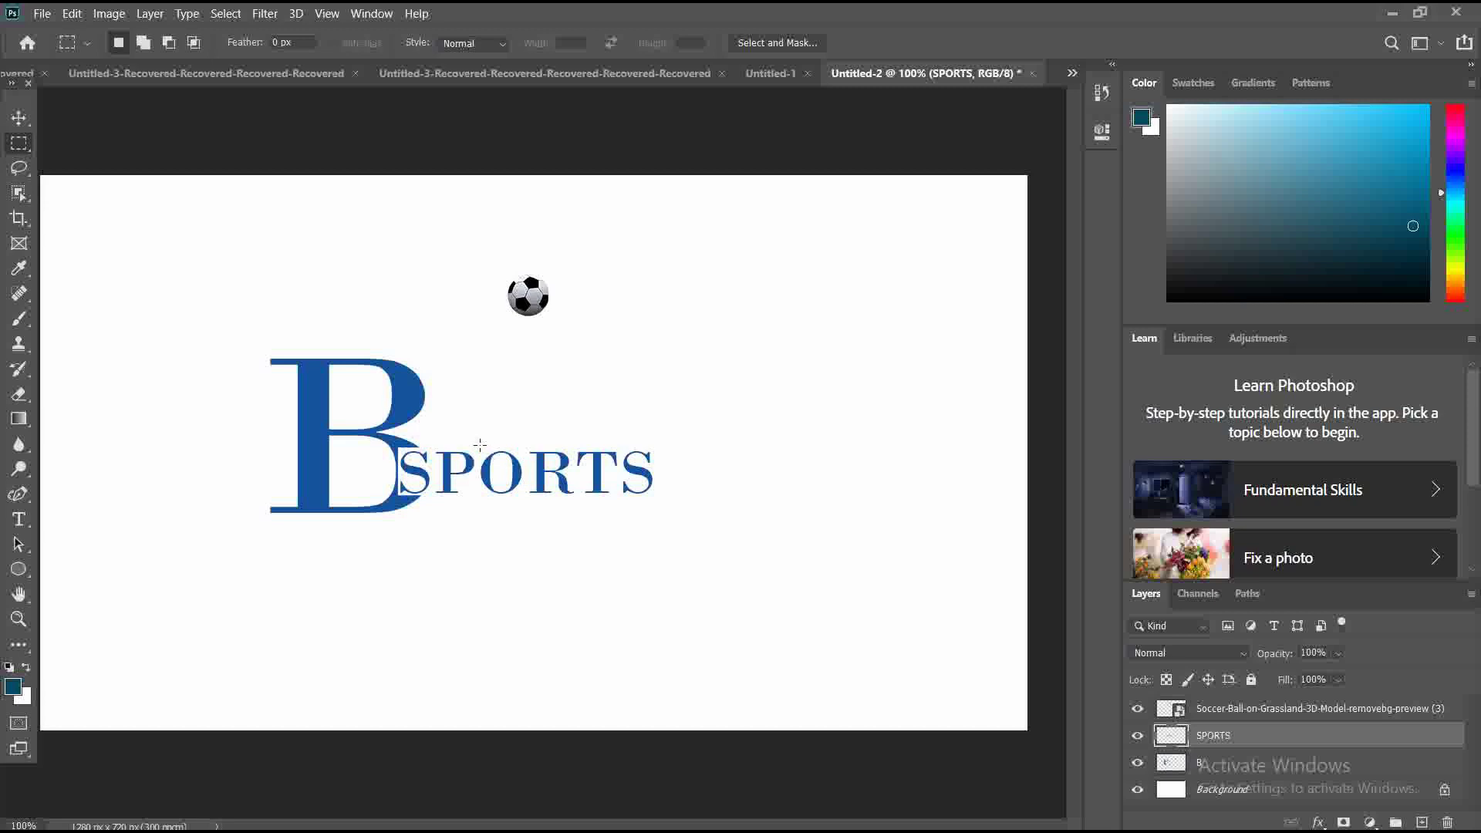
{"action": "left_click_drag", "start_coordinate": [478, 442], "coordinate": [527, 502]}
{"action": "left_click_drag", "start_coordinate": [478, 442], "coordinate": [527, 502]}
{"action": "right_click", "coordinate": [508, 463]}
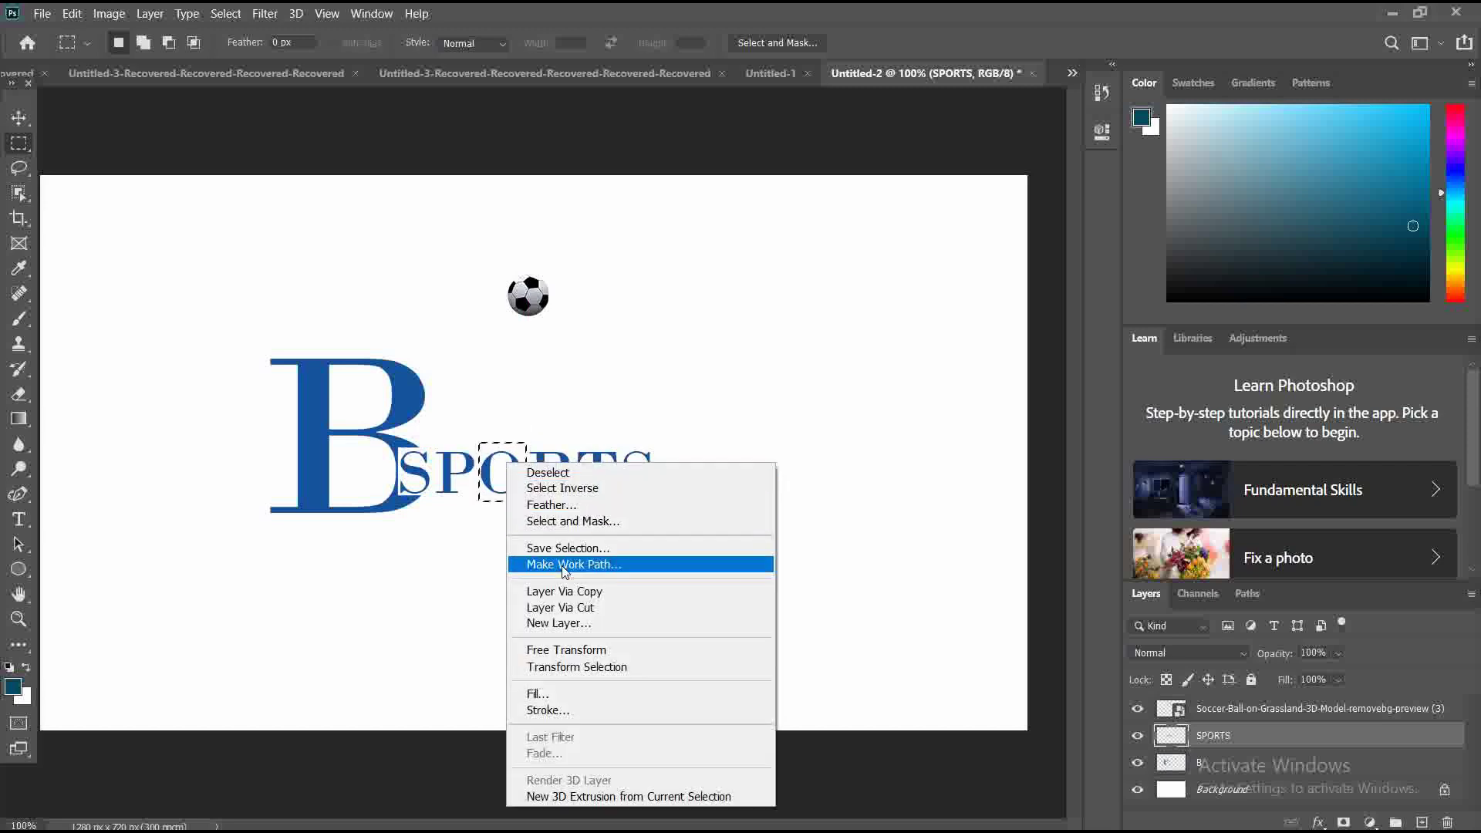
{"action": "left_click", "coordinate": [564, 609]}
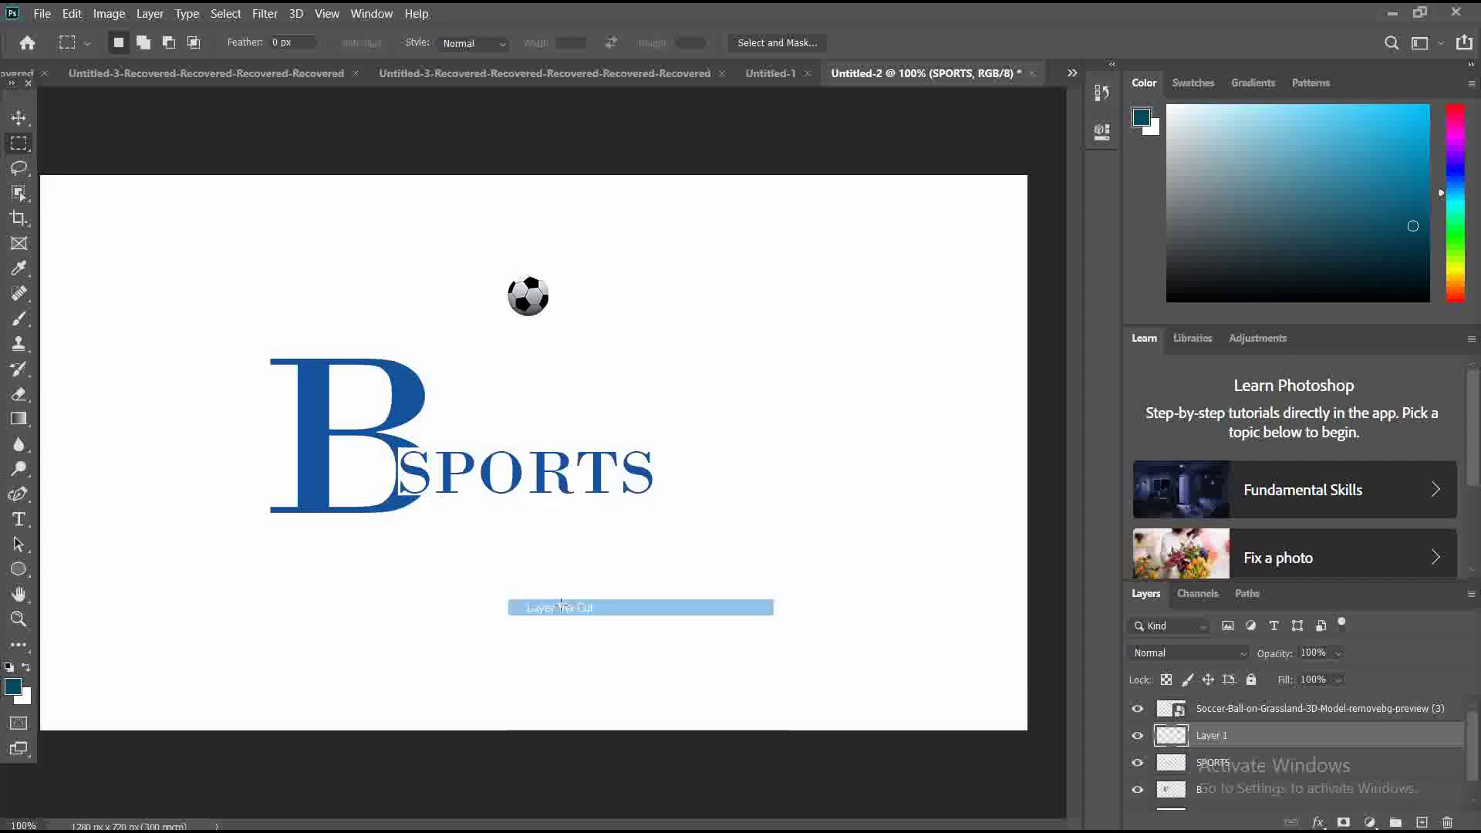
{"action": "left_click", "coordinate": [19, 117]}
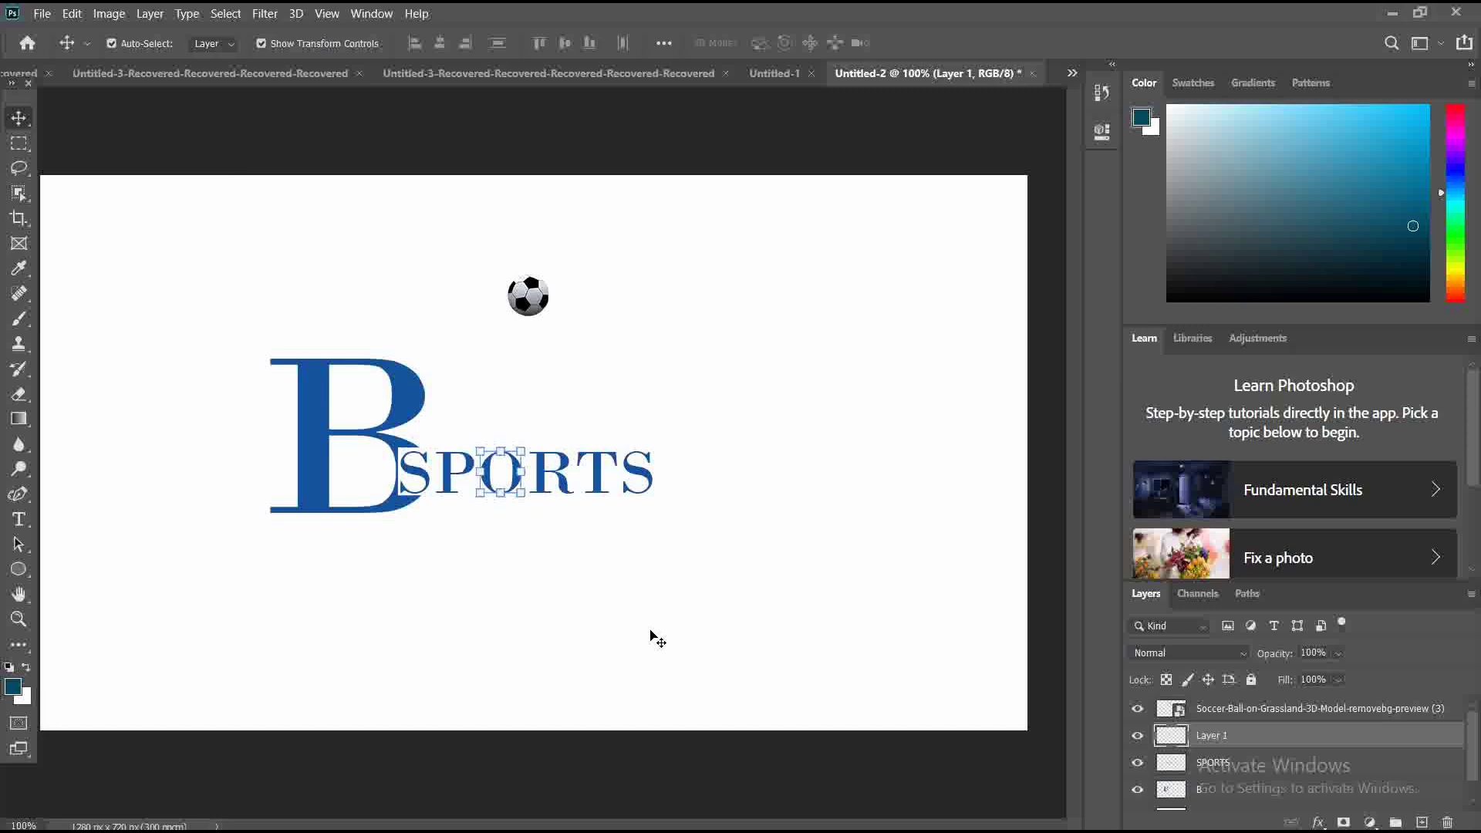
{"action": "key", "text": "Delete"}
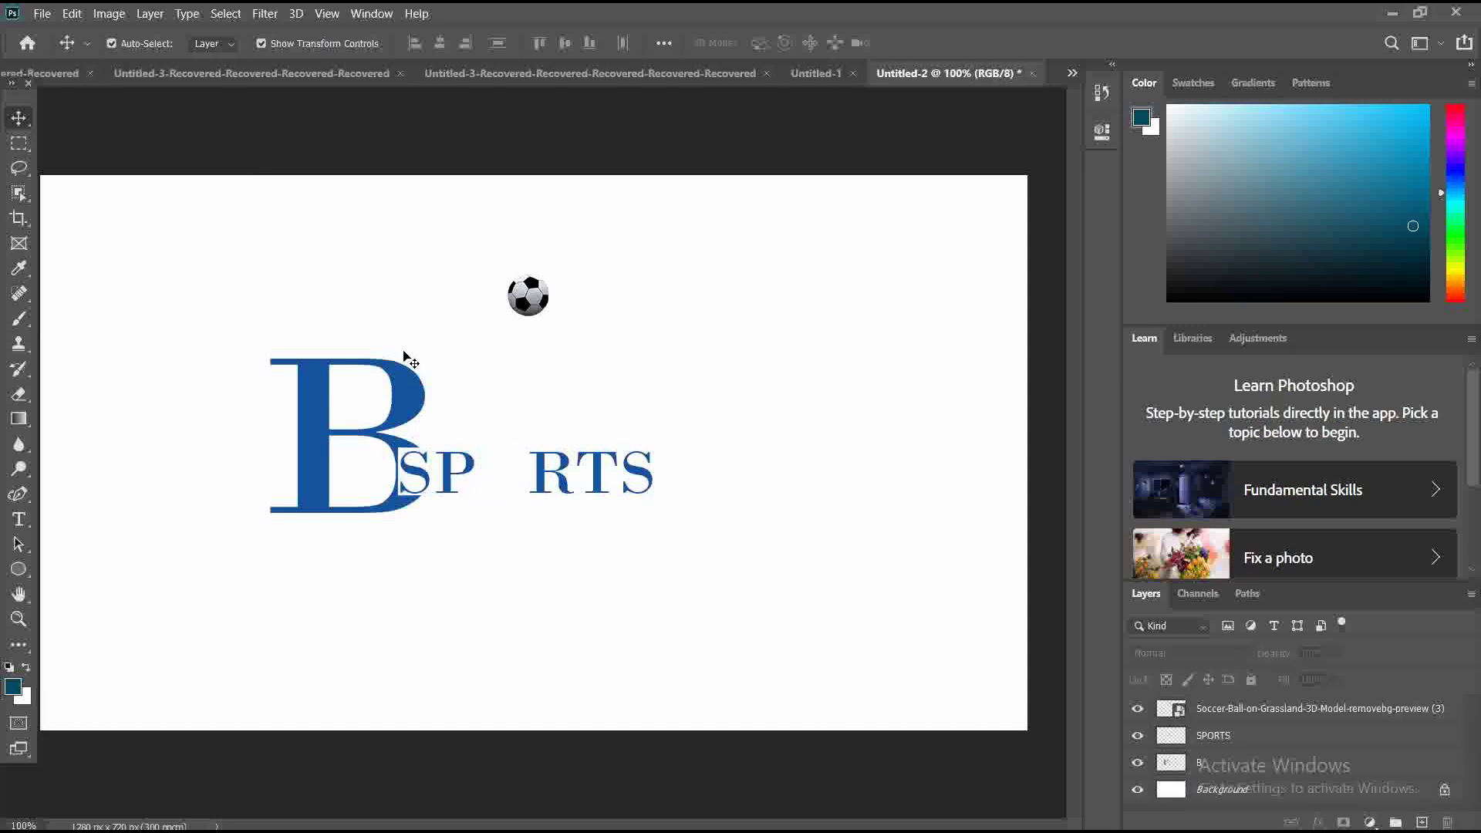
- Move the soccer ball into the gap between P and R, scale it to about 2.55% and apply the transformation
{"action": "left_click_drag", "start_coordinate": [528, 300], "coordinate": [502, 484]}
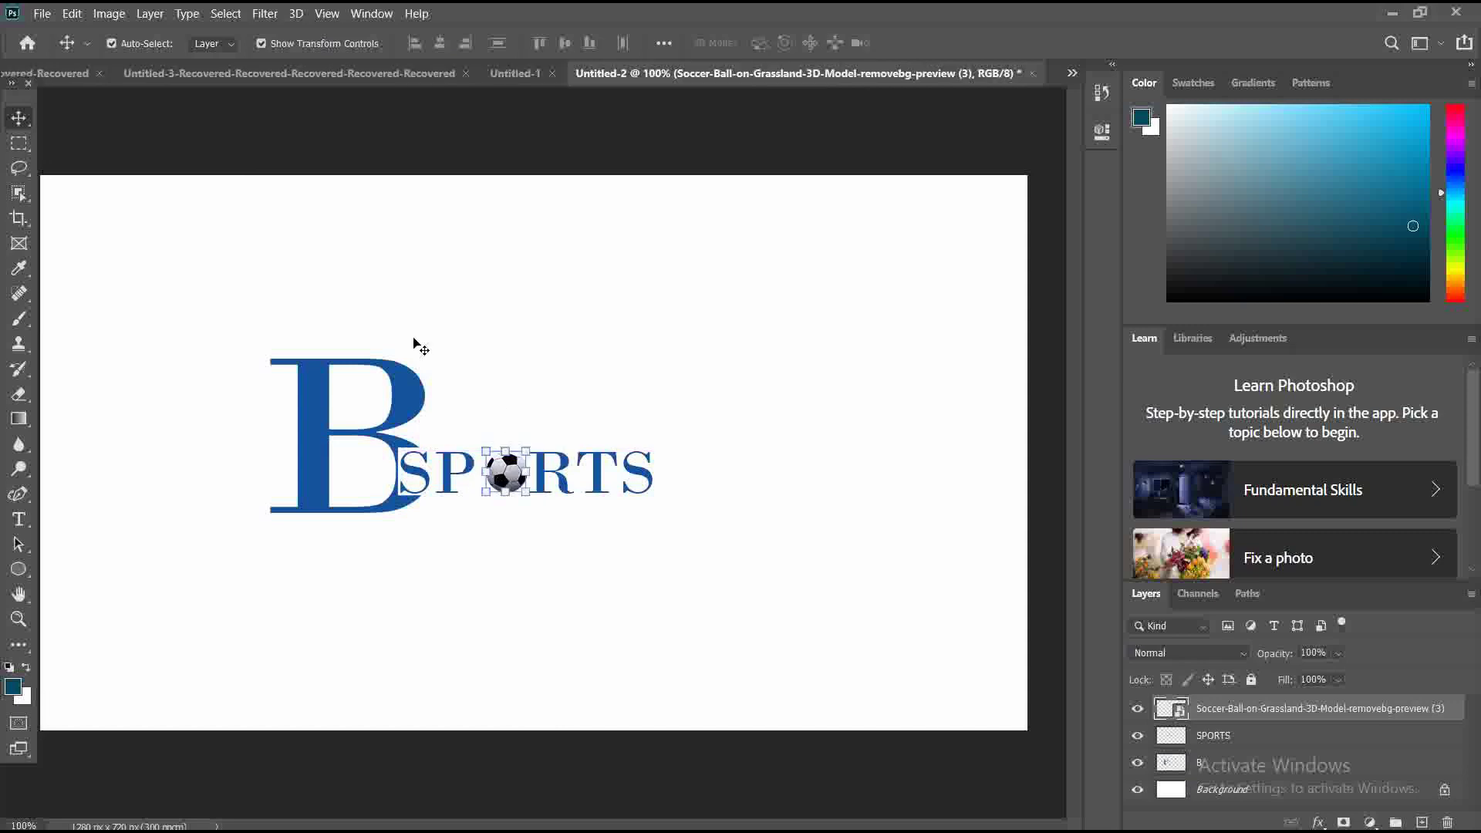
{"action": "left_click", "coordinate": [114, 137]}
{"action": "left_click", "coordinate": [524, 484]}
{"action": "mouse_move", "coordinate": [527, 454]}
{"action": "left_mouse_down"}
{"action": "mouse_move", "coordinate": [584, 421]}
{"action": "mouse_move", "coordinate": [511, 481]}
{"action": "mouse_move", "coordinate": [519, 471]}
{"action": "left_mouse_up"}
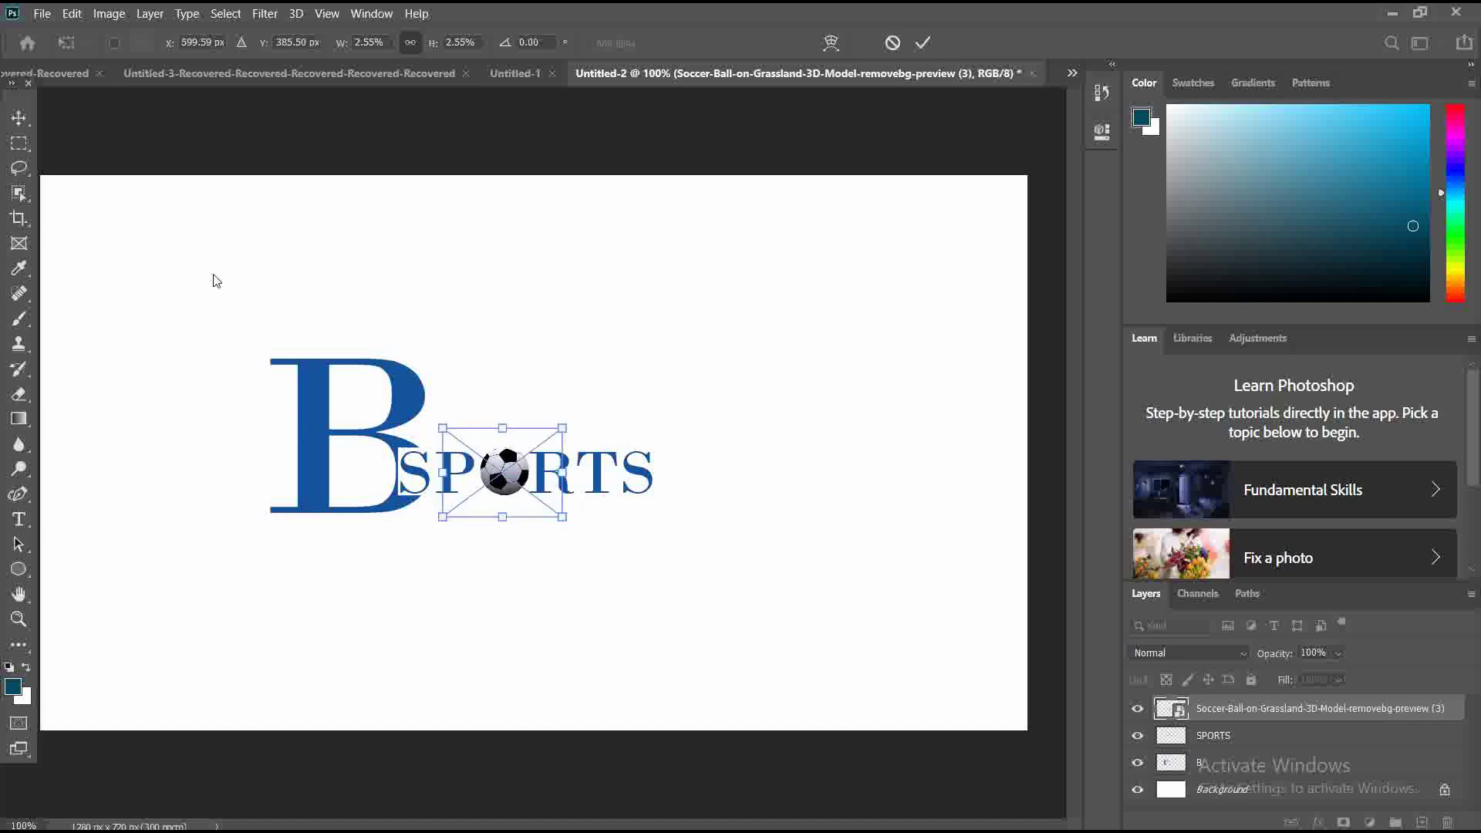
{"action": "left_click", "coordinate": [19, 118]}
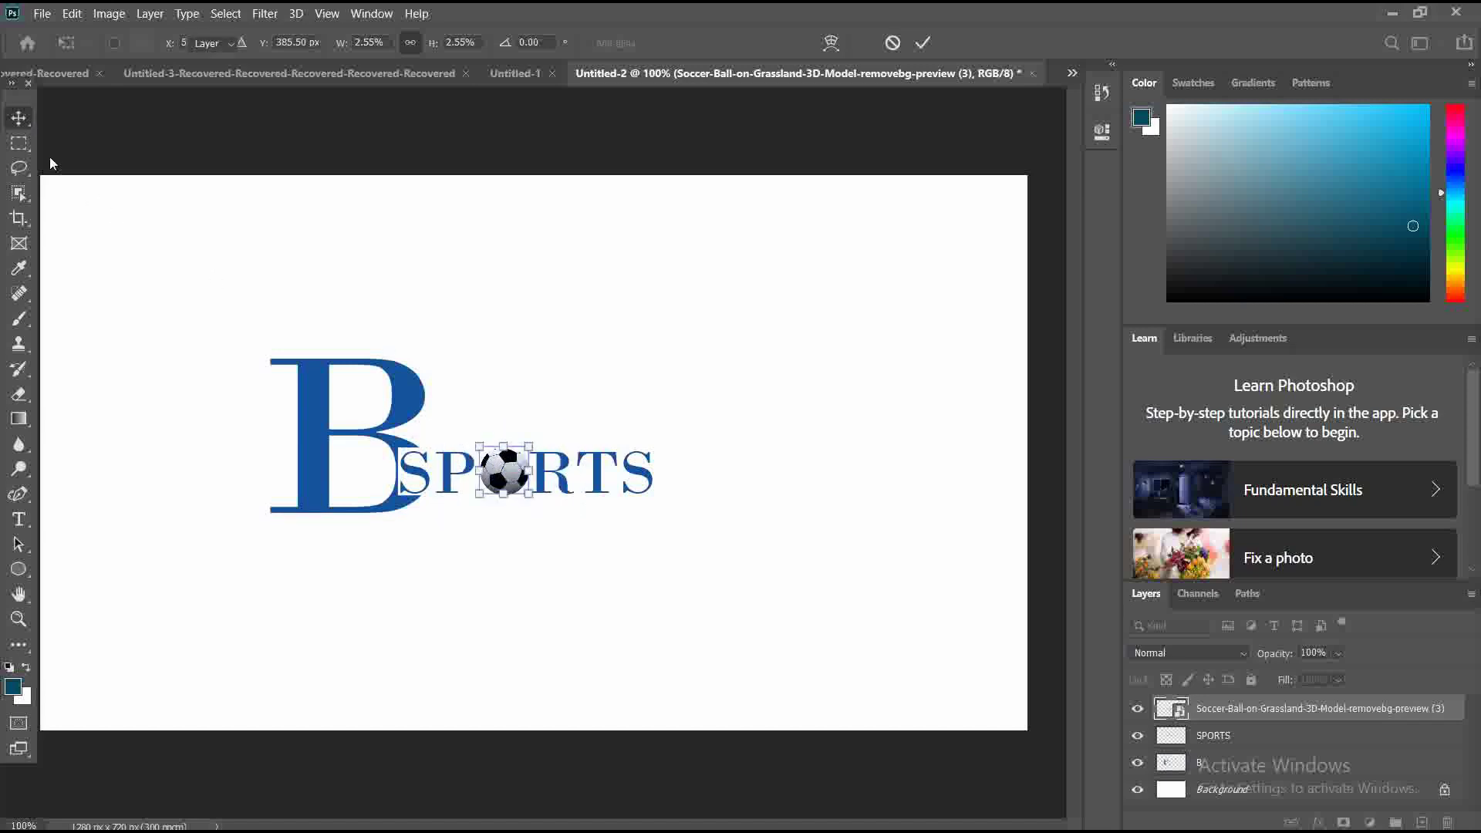
{"action": "left_click", "coordinate": [189, 319]}
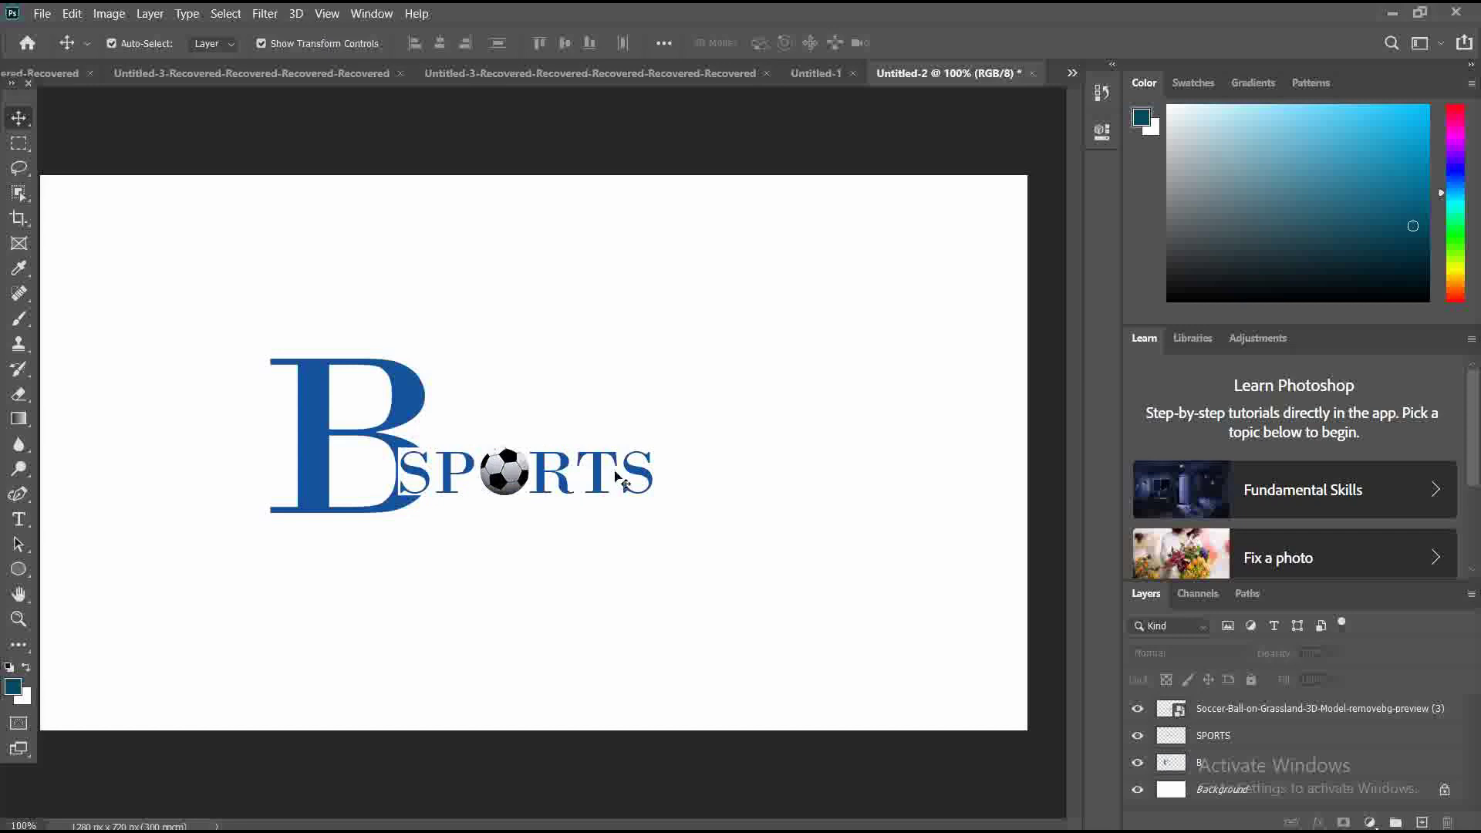
- Narrow the SPORTS layer to about 97% width from its right end and apply the transformation
{"action": "left_click", "coordinate": [543, 486]}
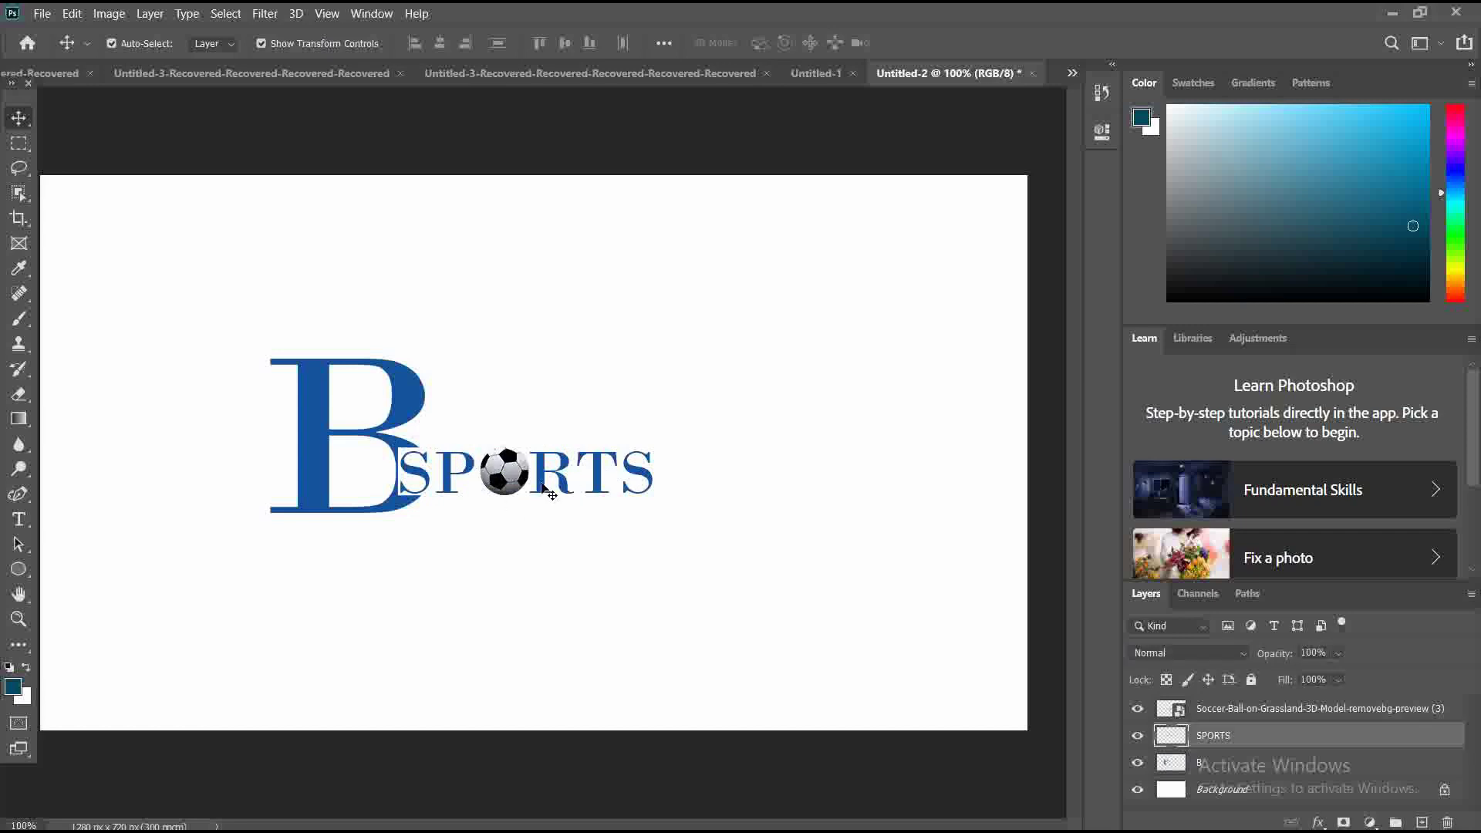
{"action": "left_click_drag", "start_coordinate": [652, 474], "coordinate": [644, 474]}
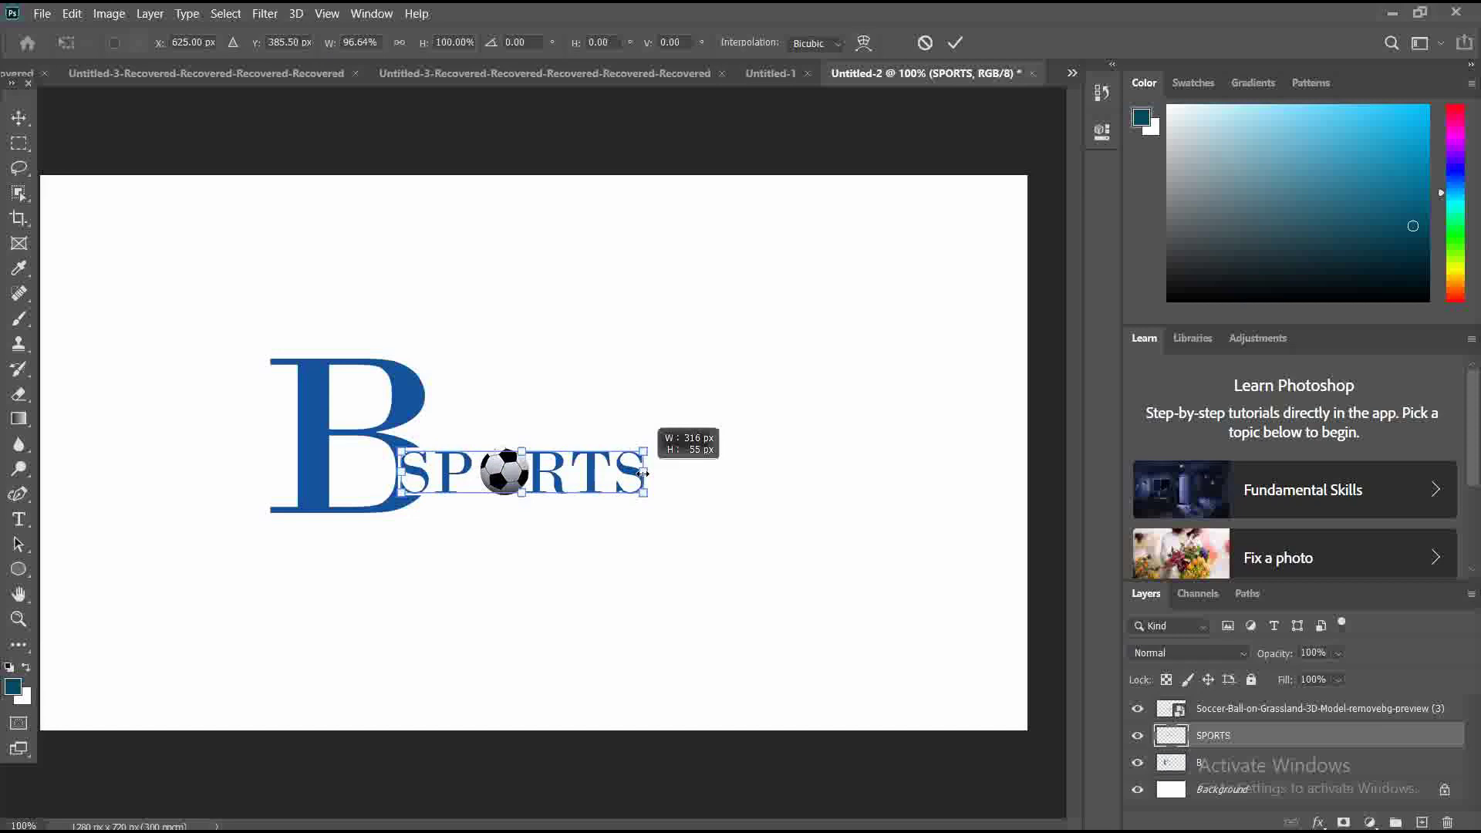
{"action": "left_click", "coordinate": [19, 117]}
{"action": "left_click", "coordinate": [122, 261]}
- Resize the soccer ball to about 2.45% width and 2.31% height, nudge it into place between P and R, and apply
{"action": "left_click", "coordinate": [503, 480]}
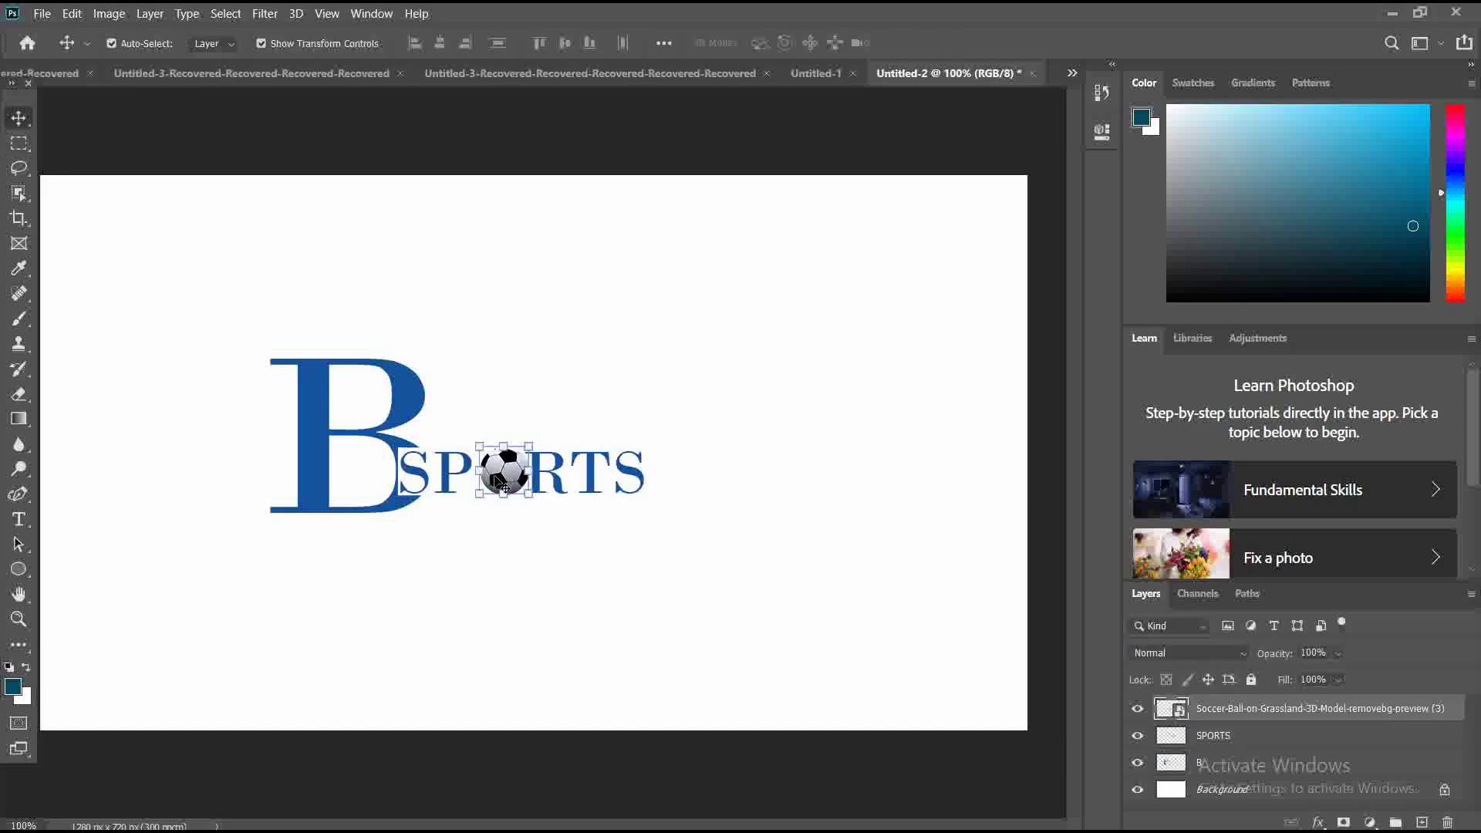
{"action": "left_click_drag", "start_coordinate": [505, 480], "coordinate": [503, 479]}
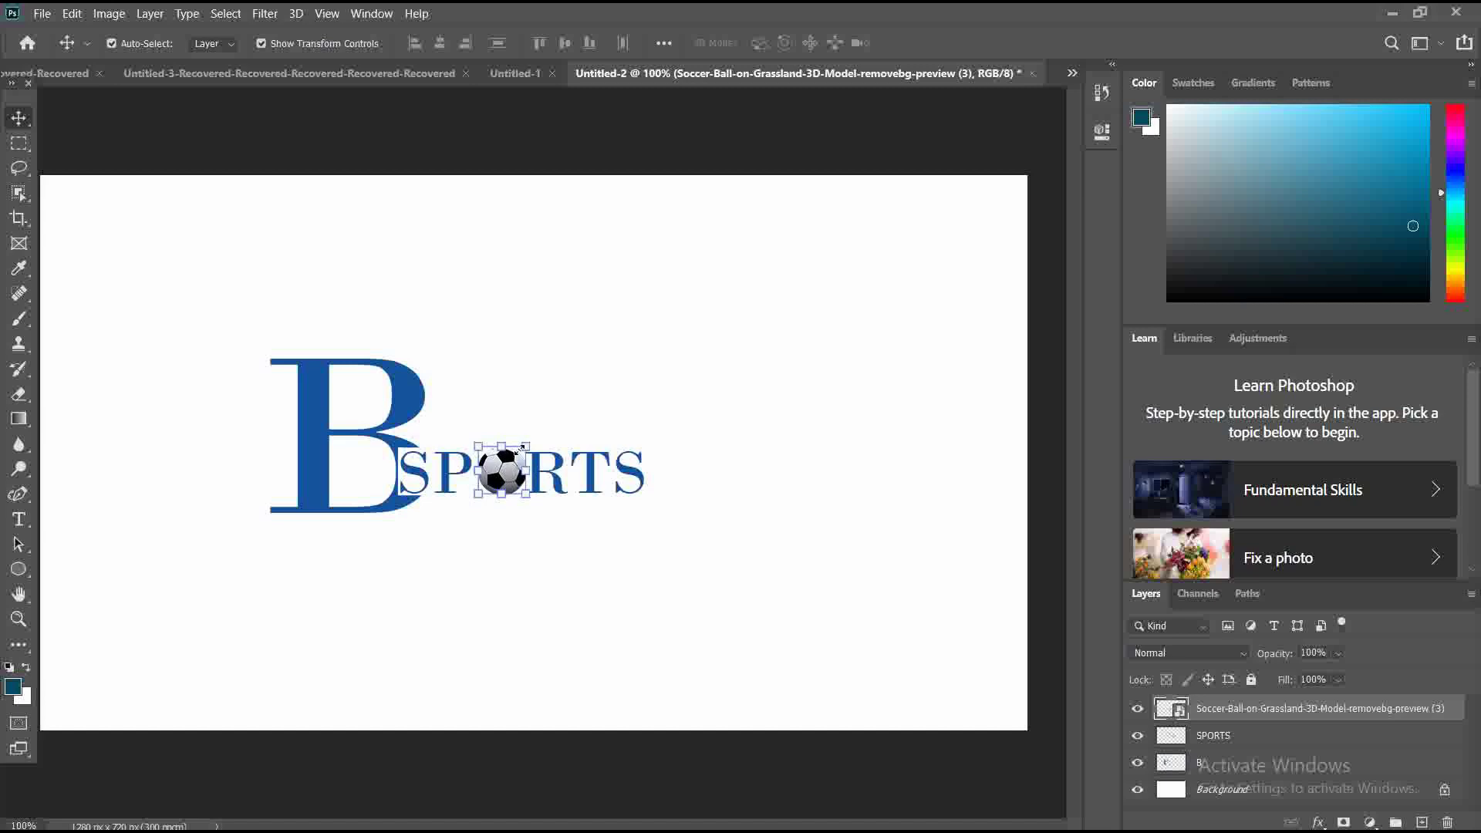
{"action": "left_click", "coordinate": [523, 447]}
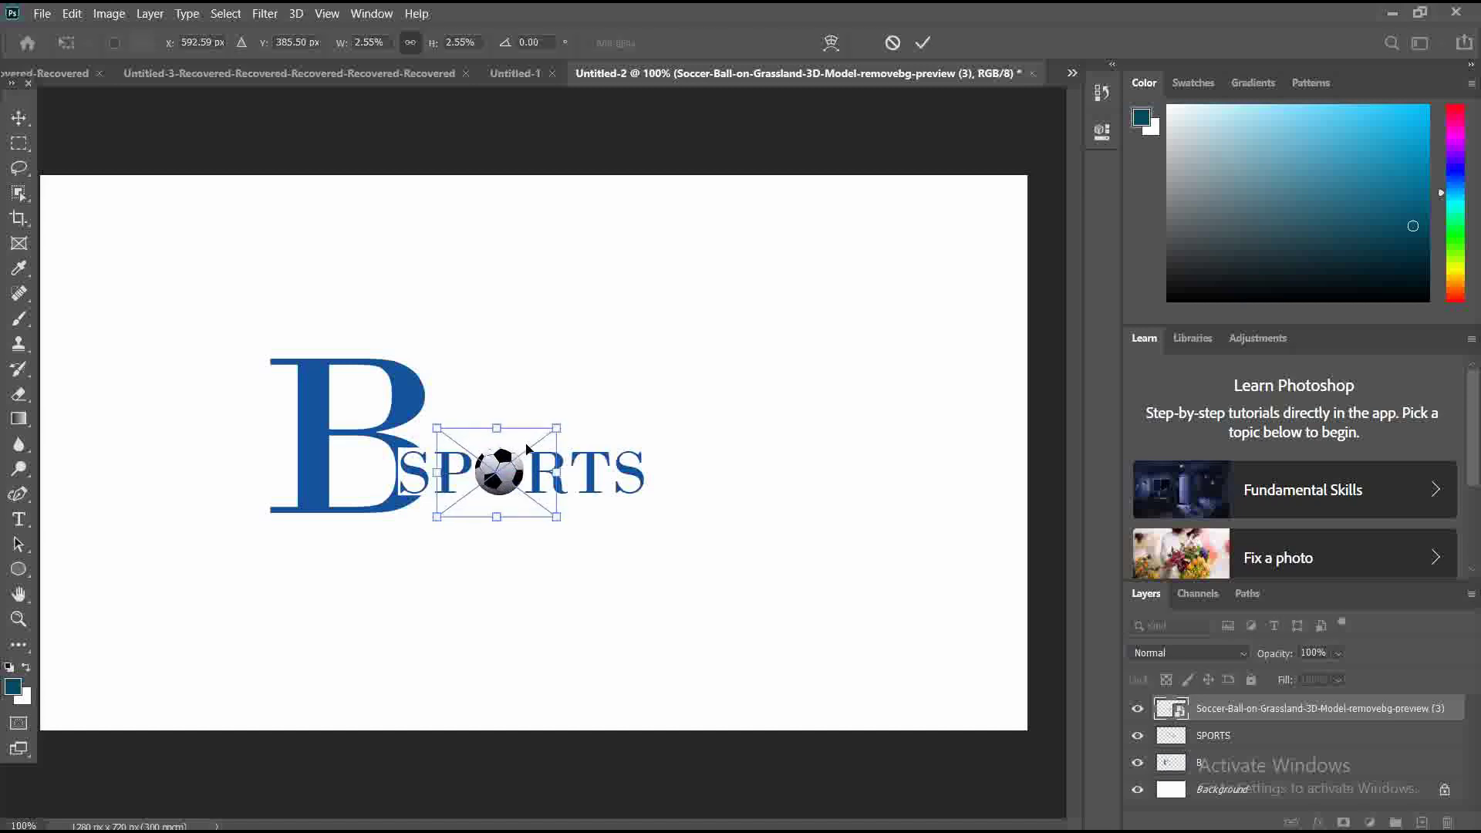
{"action": "left_click_drag", "start_coordinate": [495, 427], "coordinate": [444, 472]}
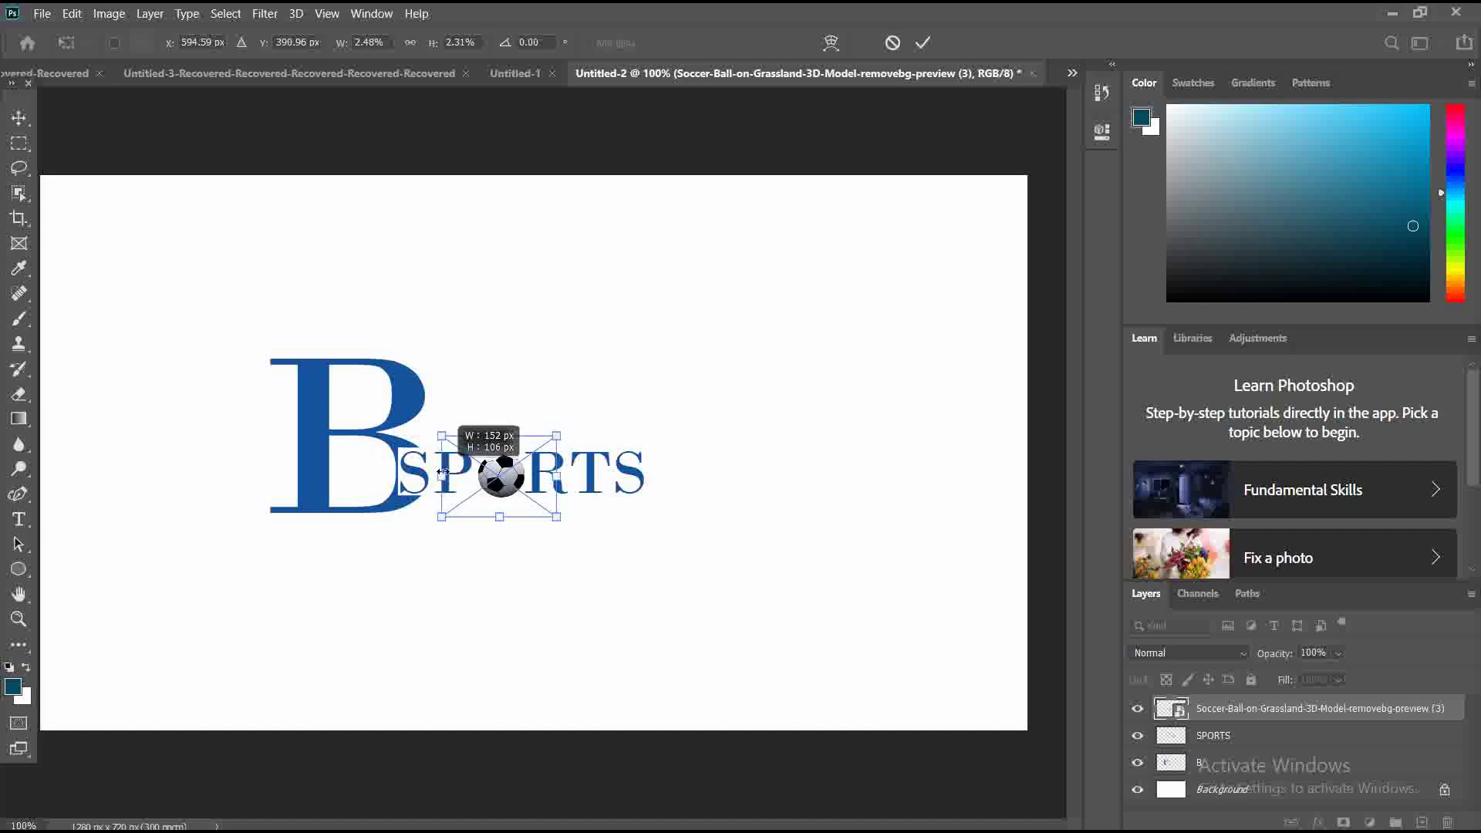
{"action": "key", "text": "Left"}
{"action": "key", "text": "Left"}
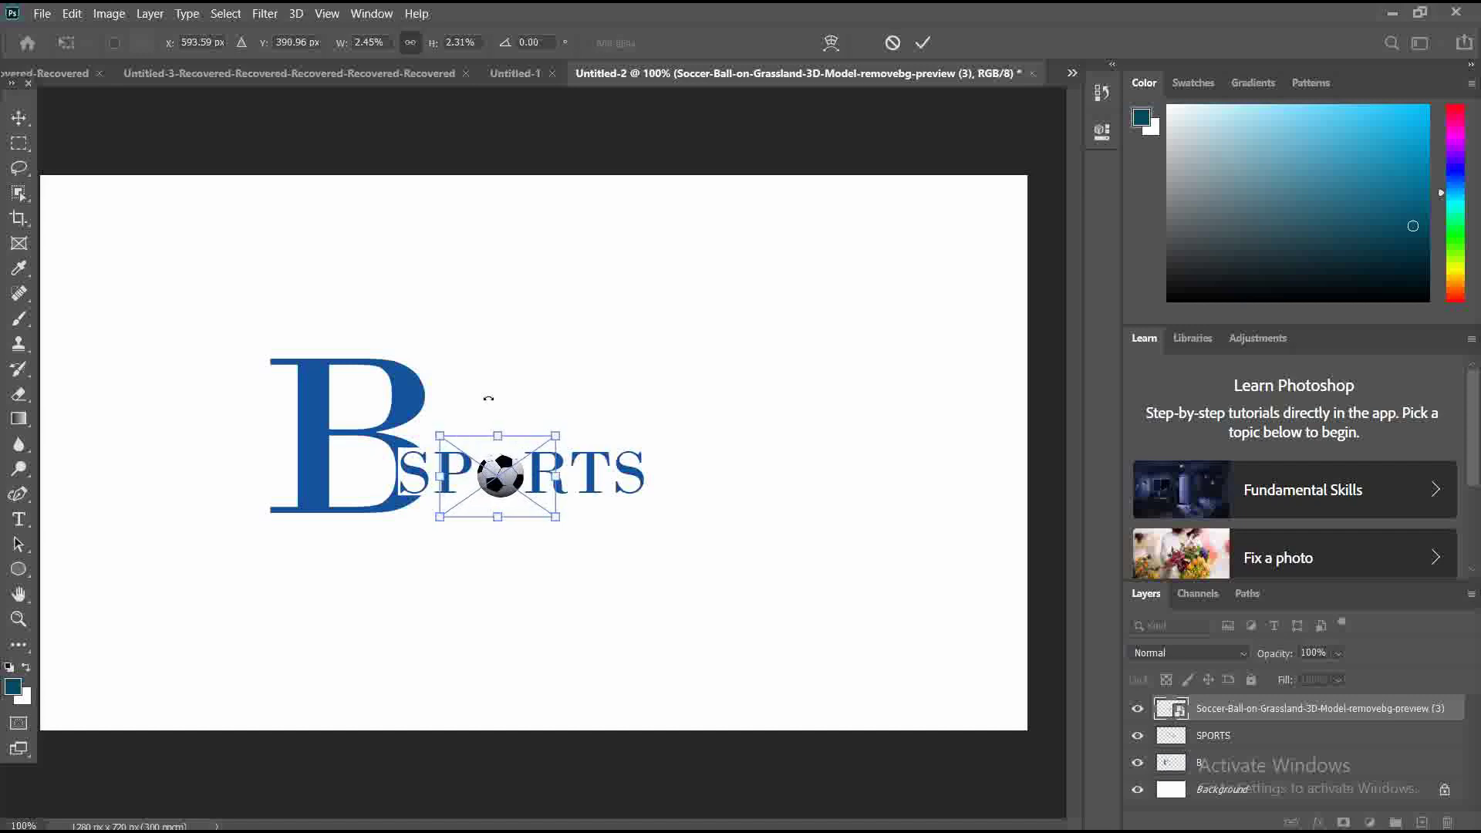
{"action": "key", "text": "Up"}
{"action": "key", "text": "Up"}
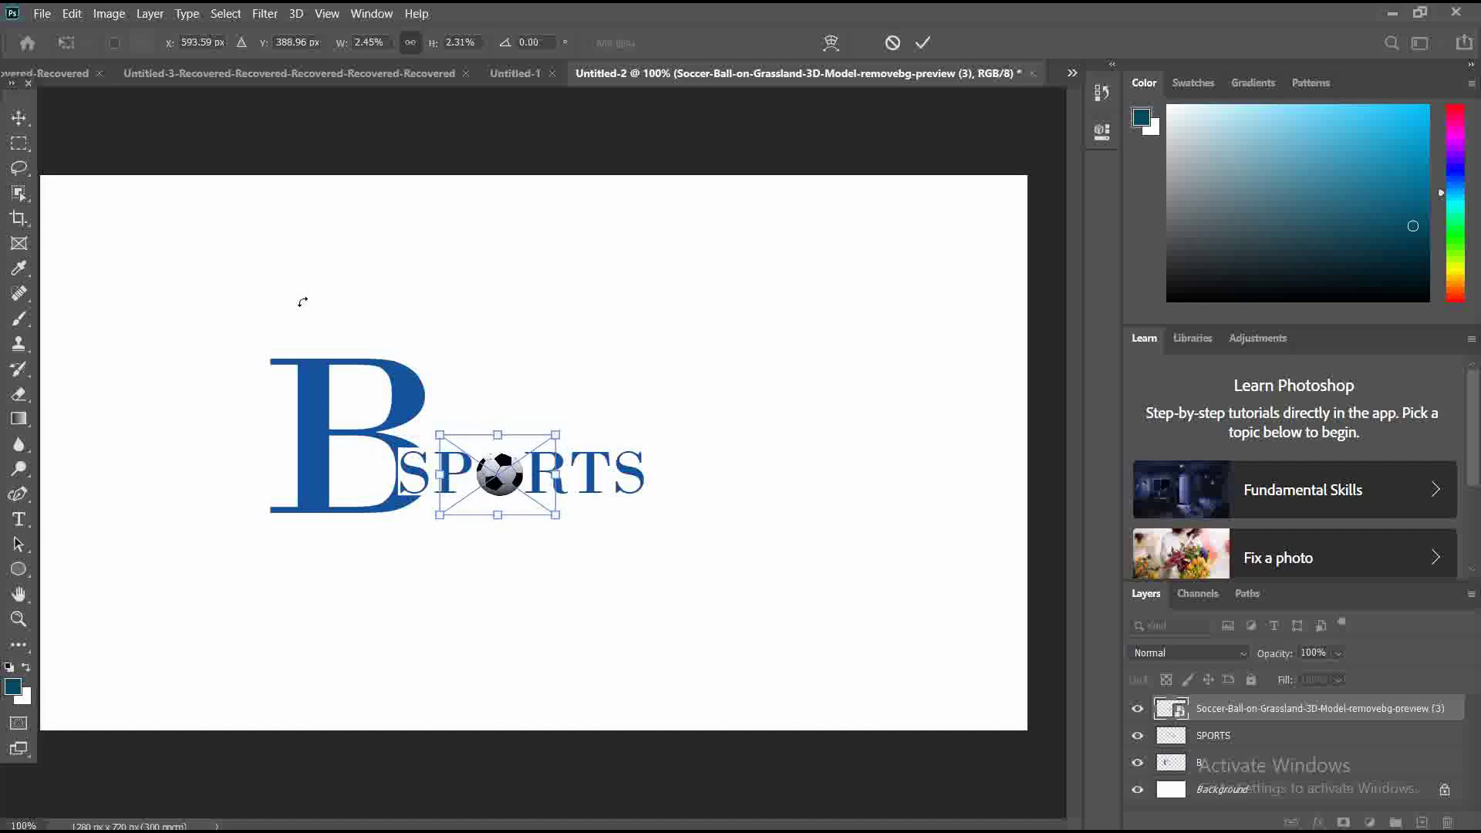
{"action": "left_click", "coordinate": [24, 122]}
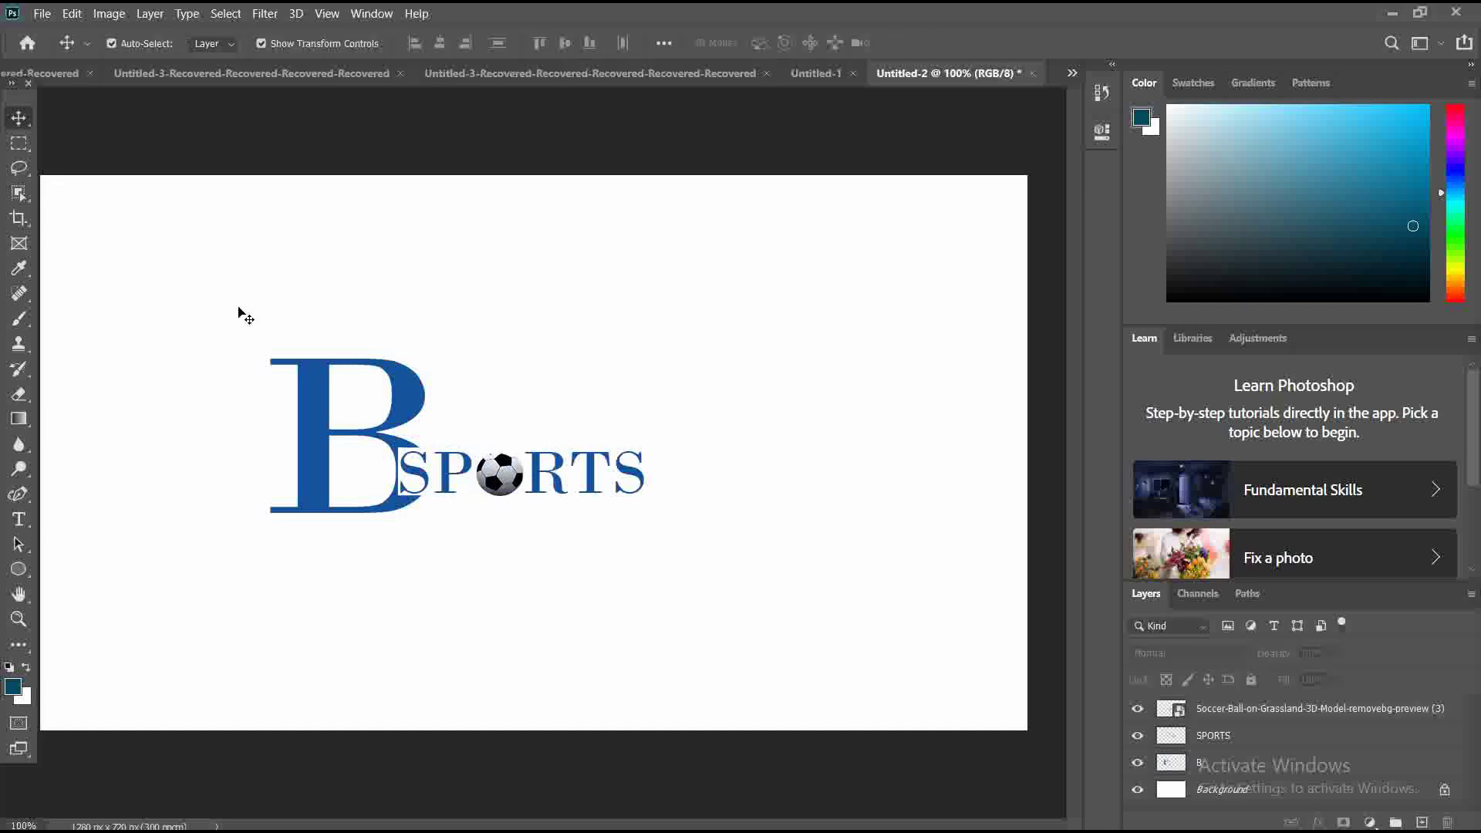
- Add a Stroke layer style to the letter B with a size of 3 px
{"action": "left_click", "coordinate": [398, 394]}
{"action": "left_click", "coordinate": [1318, 823]}
{"action": "left_click", "coordinate": [1342, 680]}
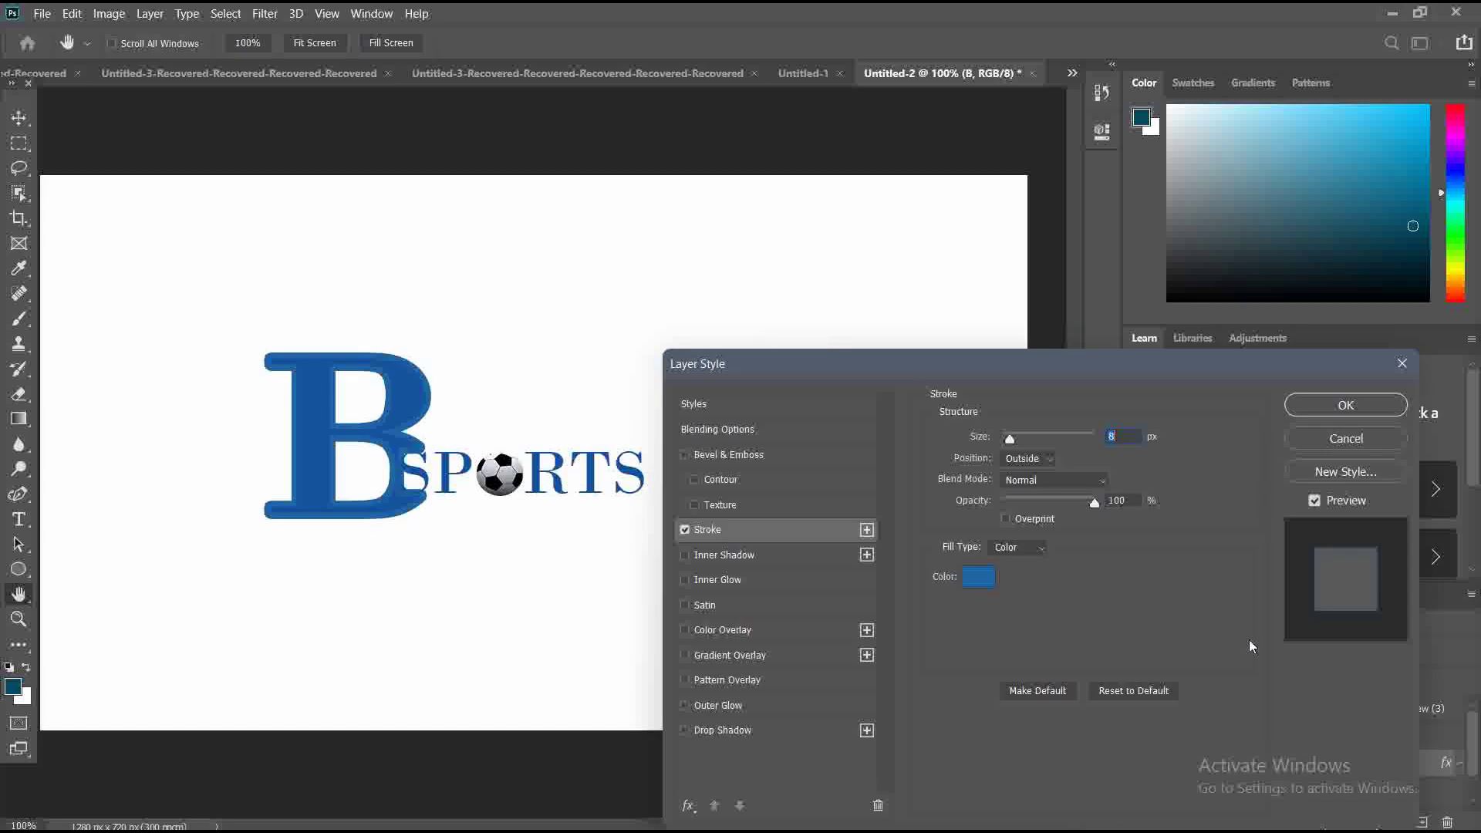
{"action": "key", "text": "Down"}
{"action": "key", "text": "Down"}
{"action": "key", "text": "Down"}
{"action": "key", "text": "Down"}
{"action": "key", "text": "Down"}
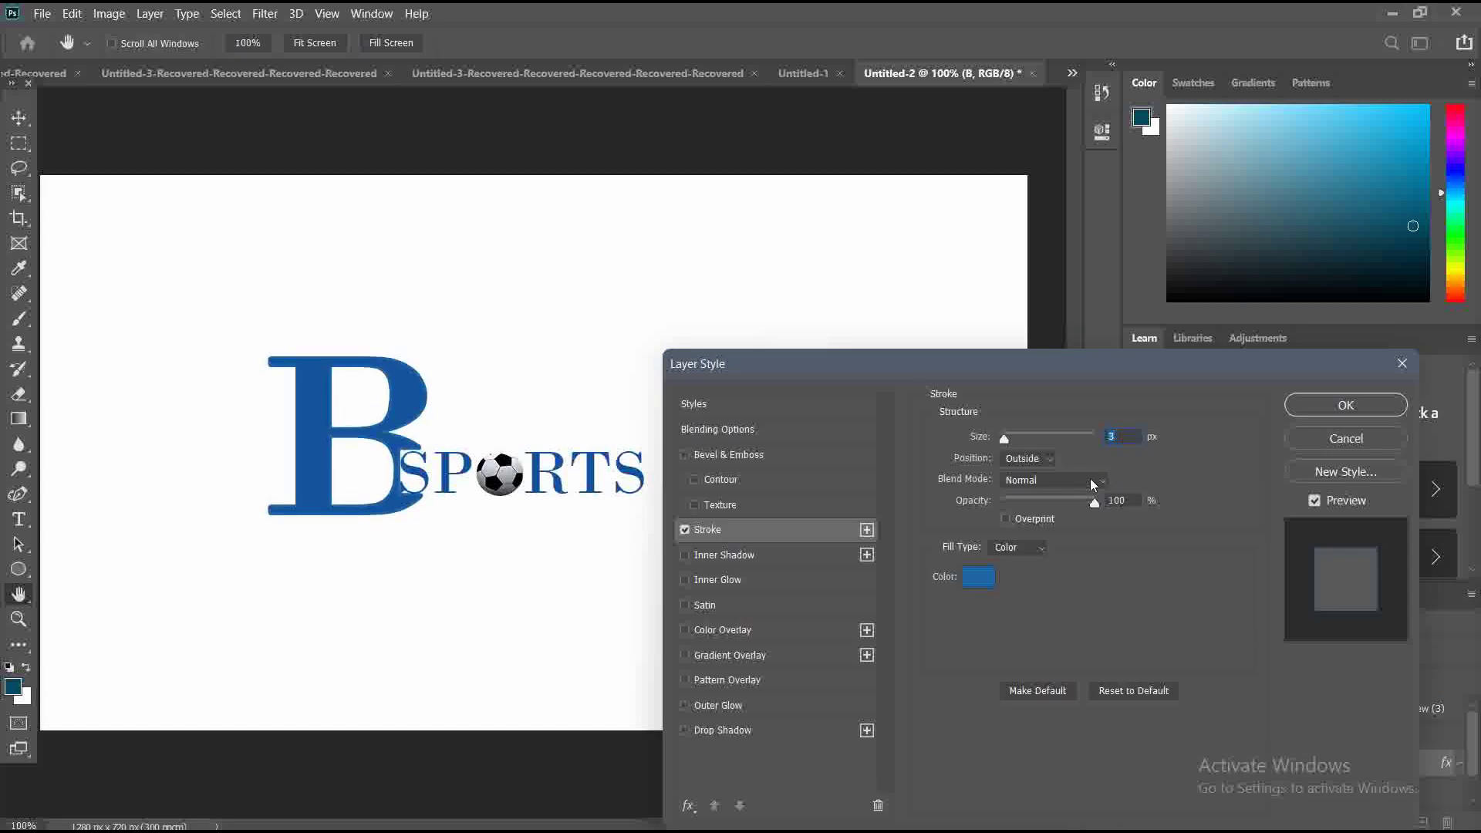
- Set the B's stroke colour to near-black #0d0f11
{"action": "left_click", "coordinate": [977, 580]}
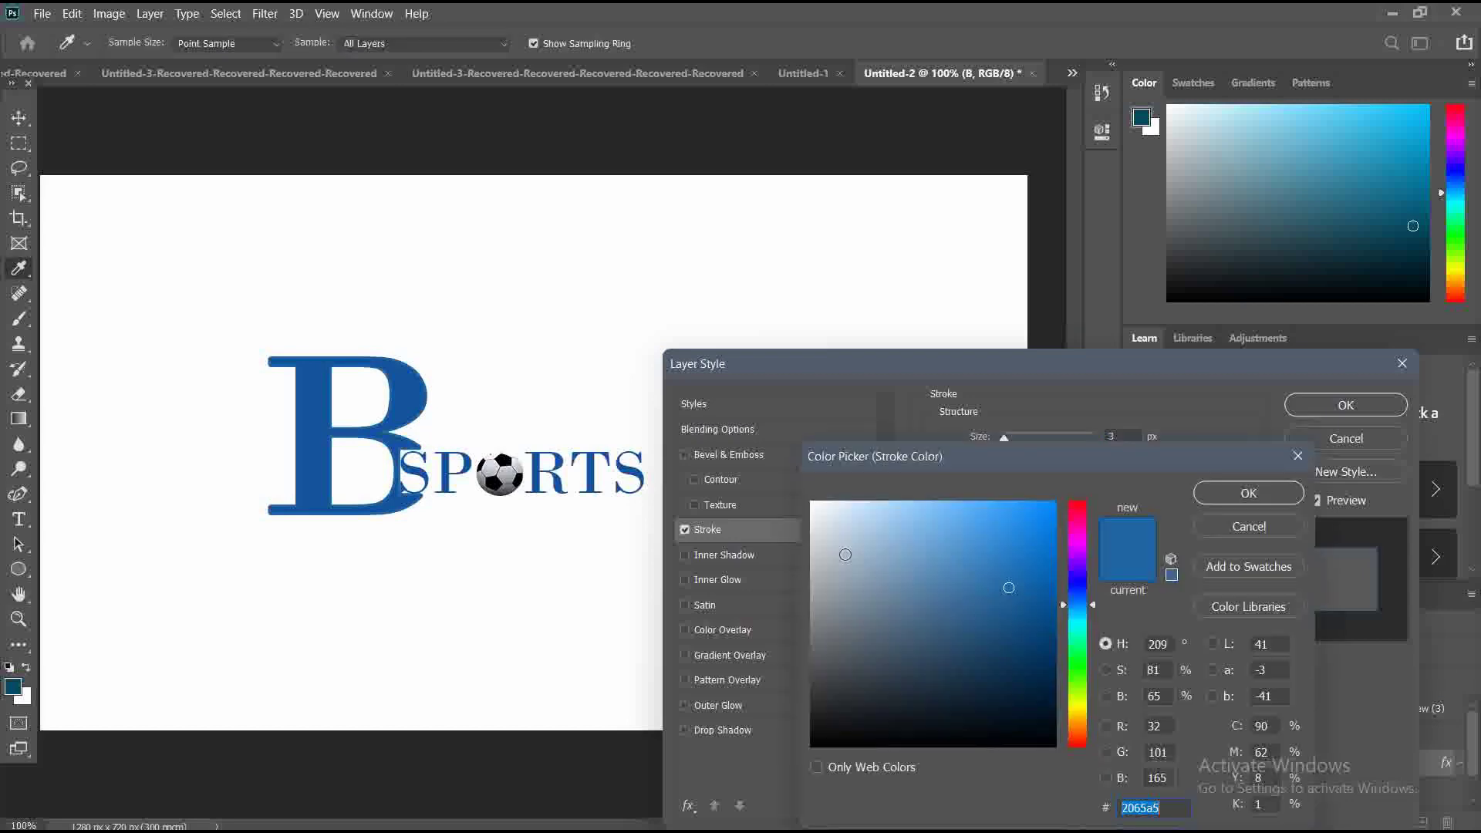
{"action": "left_click", "coordinate": [846, 555]}
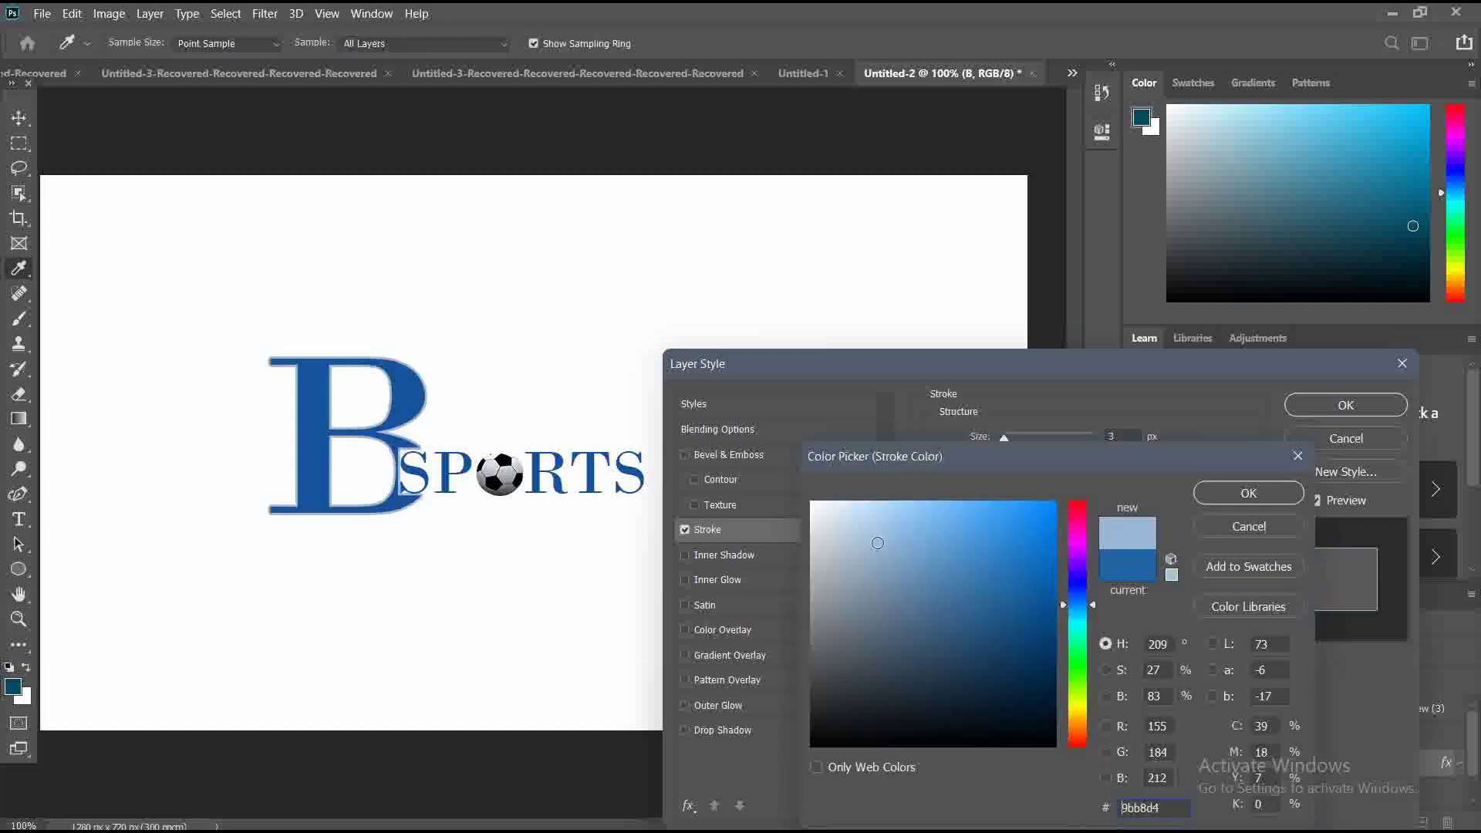
{"action": "left_click", "coordinate": [957, 594]}
{"action": "left_click", "coordinate": [1027, 744]}
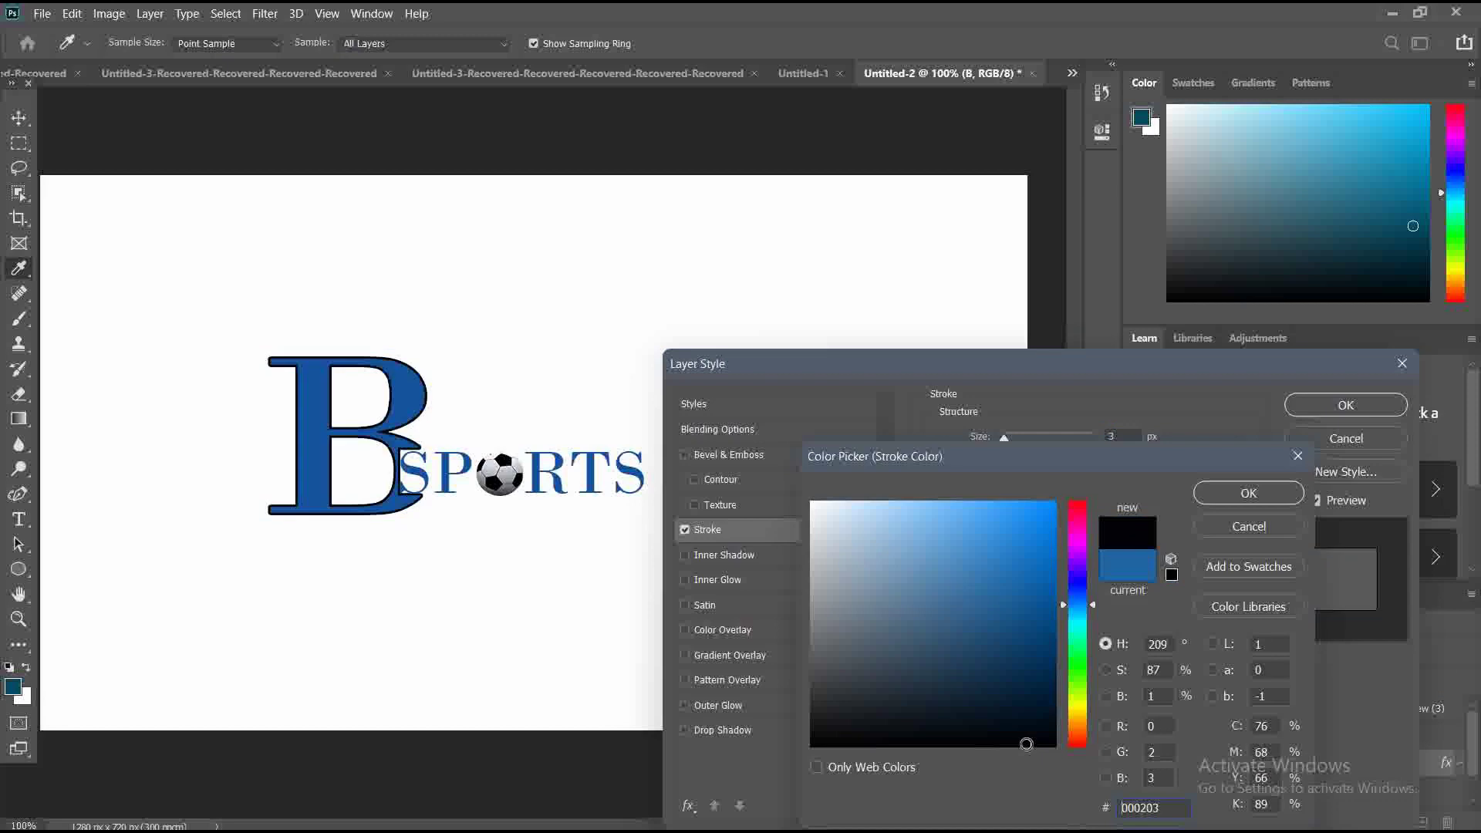
{"action": "left_click_drag", "start_coordinate": [1027, 745], "coordinate": [972, 743]}
{"action": "left_click", "coordinate": [916, 731]}
{"action": "left_click_drag", "start_coordinate": [914, 732], "coordinate": [872, 730]}
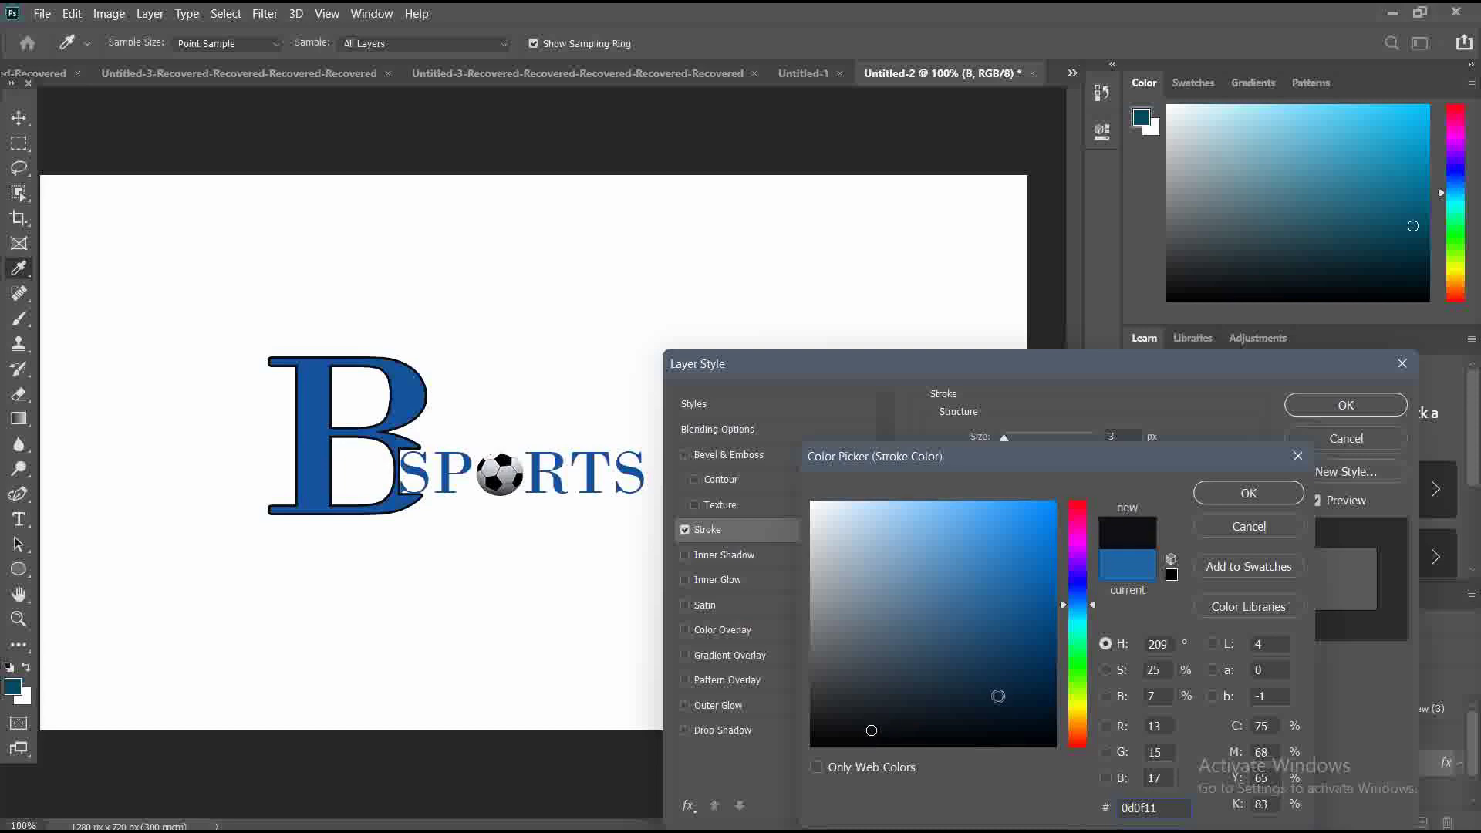
{"action": "left_click", "coordinate": [1267, 493]}
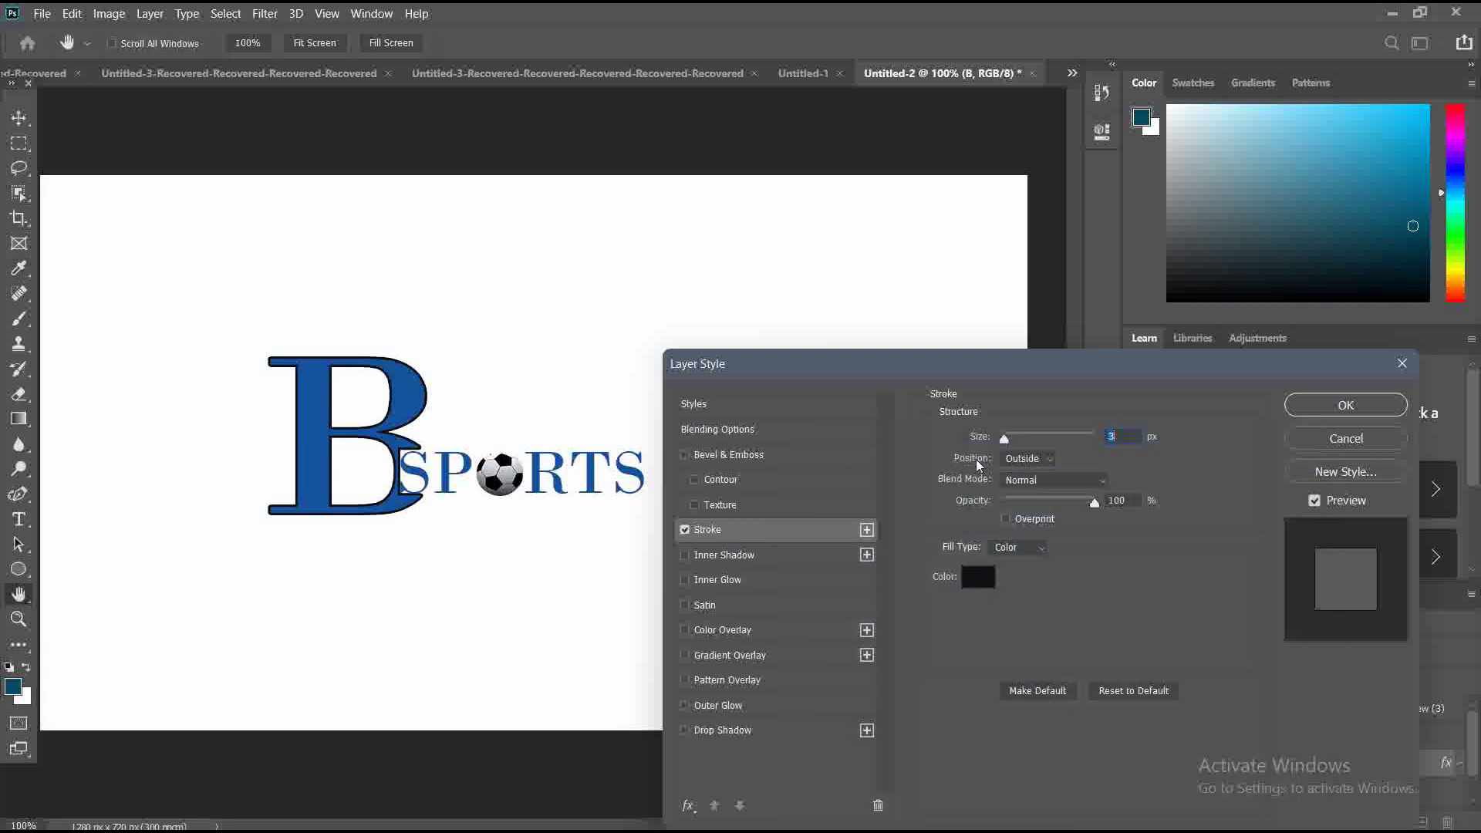
- Try the Bevel & Emboss, Inner Shadow and Satin effects on the letter B, switching each one off again
{"action": "left_click", "coordinate": [686, 456]}
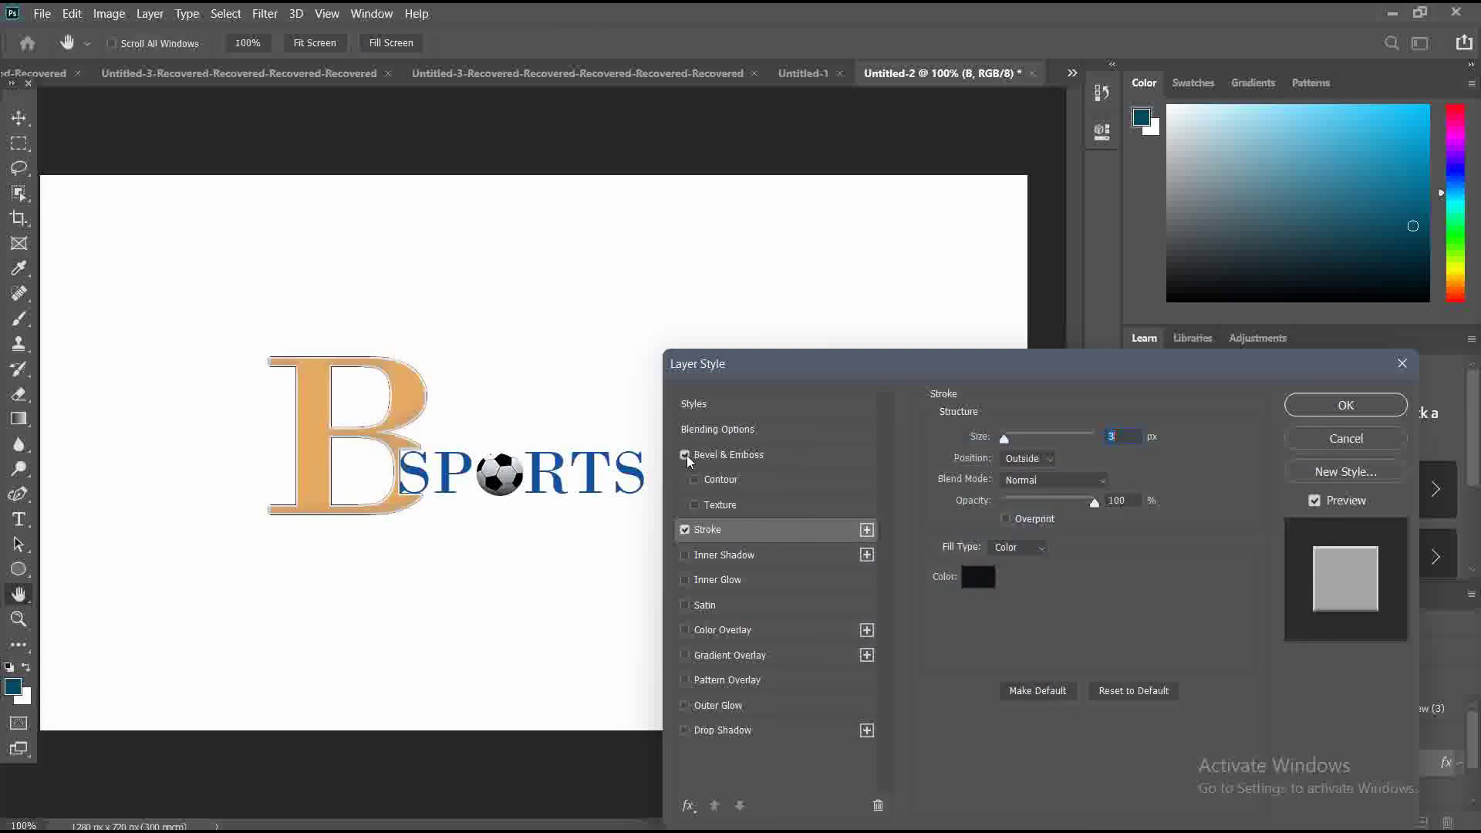
{"action": "left_click", "coordinate": [686, 456]}
{"action": "left_click", "coordinate": [686, 456]}
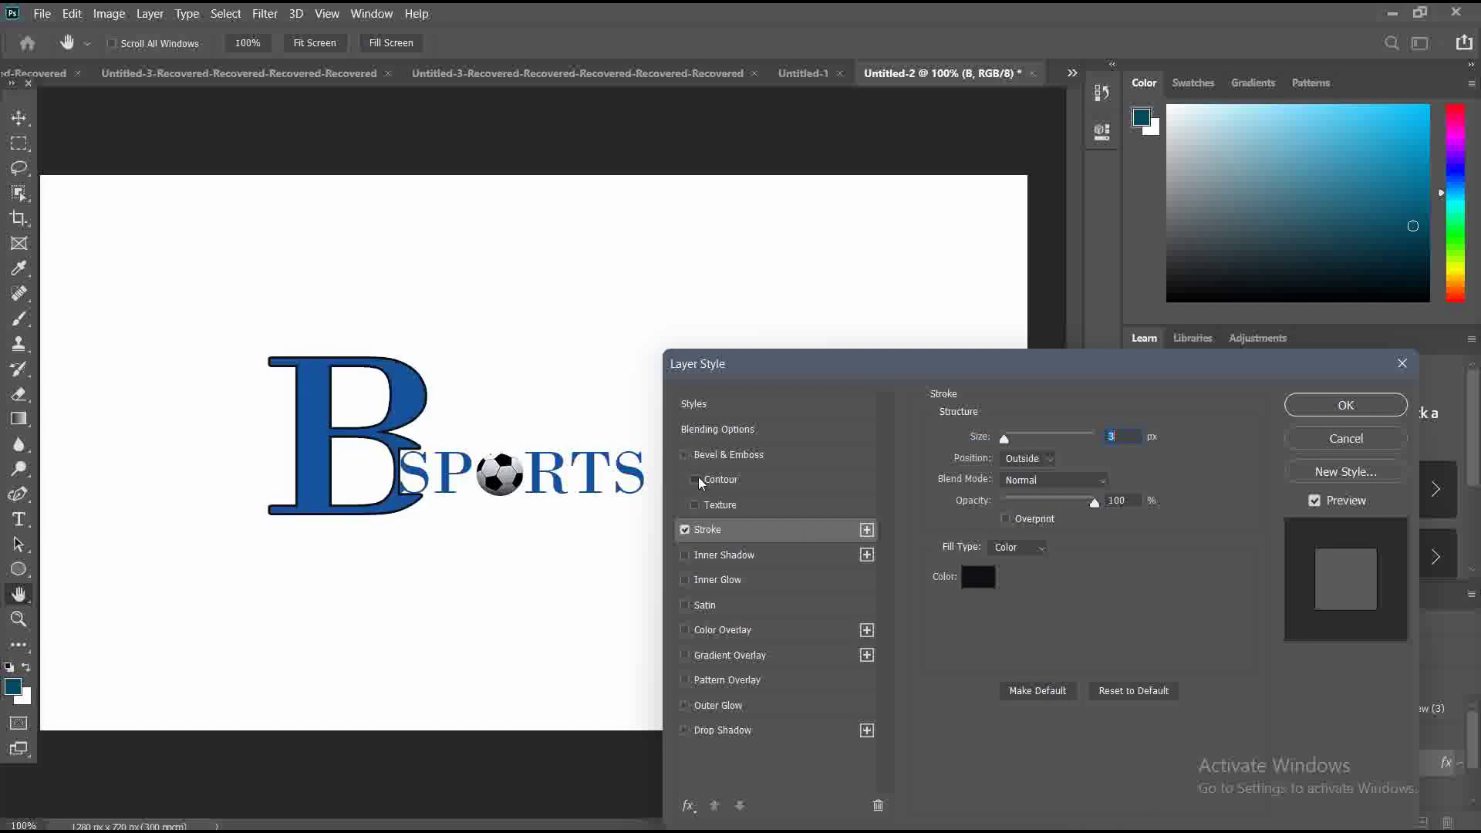
{"action": "left_click", "coordinate": [695, 481]}
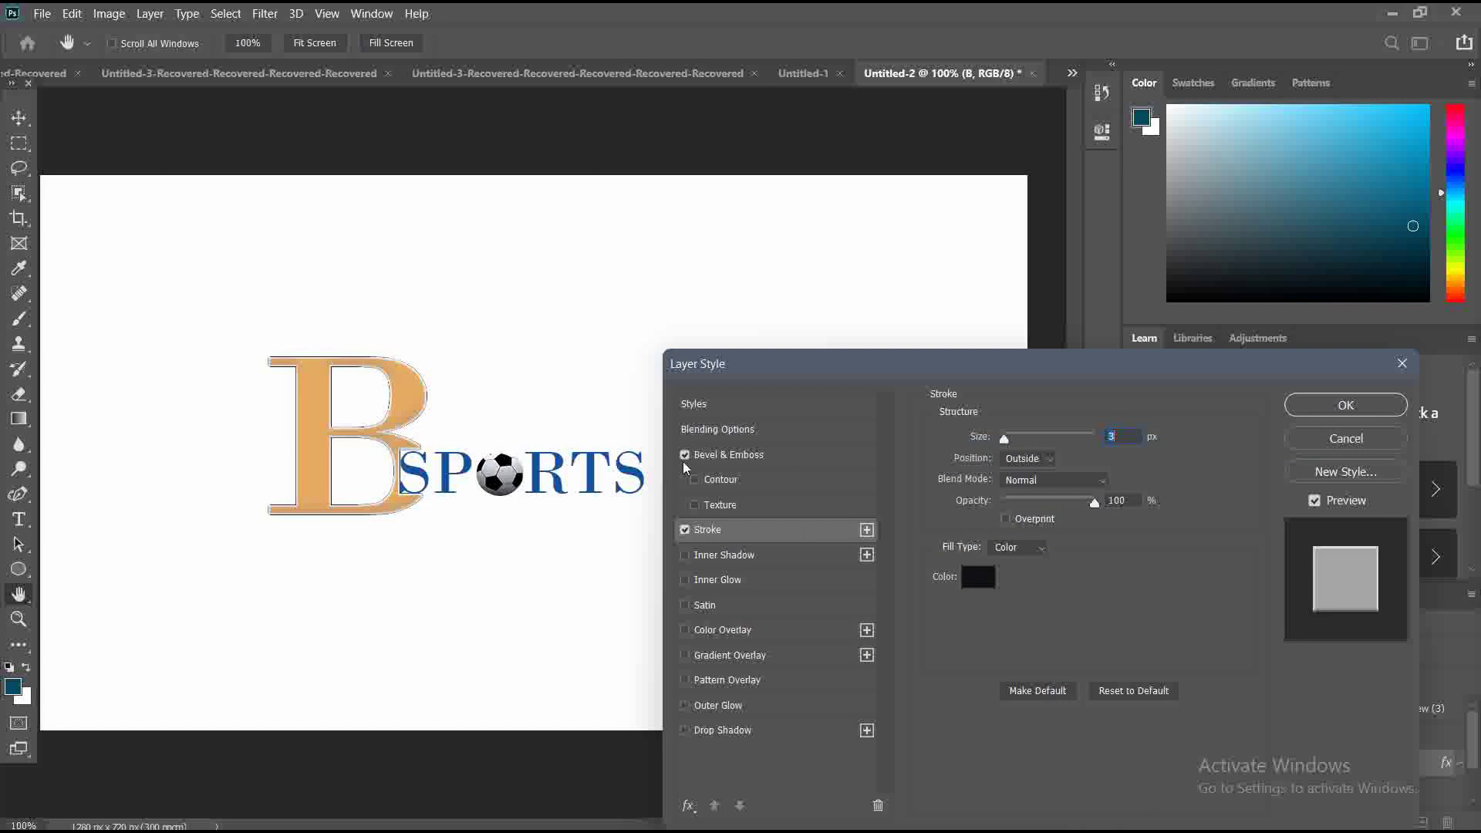
{"action": "left_click", "coordinate": [684, 456]}
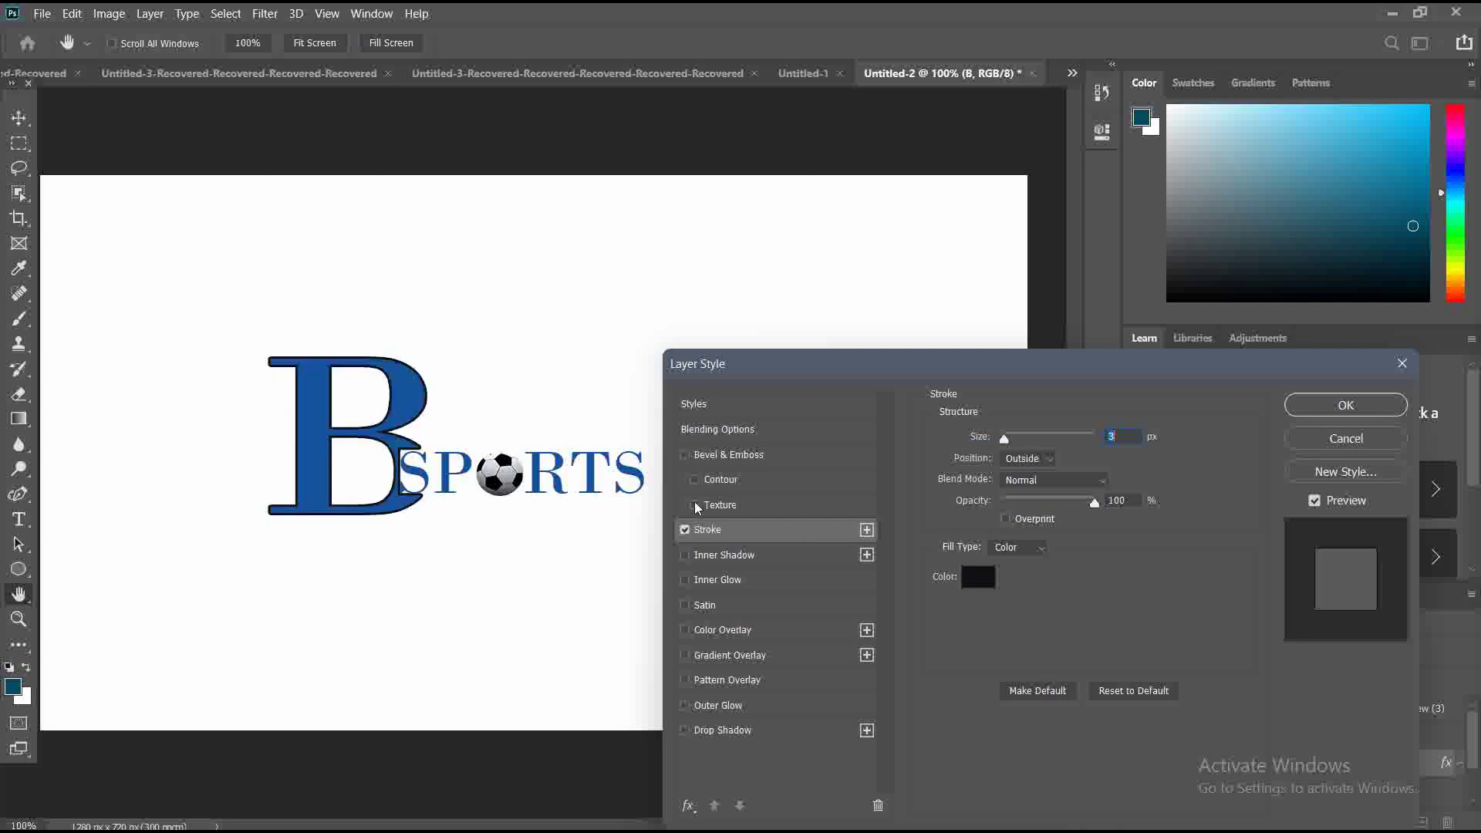
{"action": "left_click", "coordinate": [685, 556]}
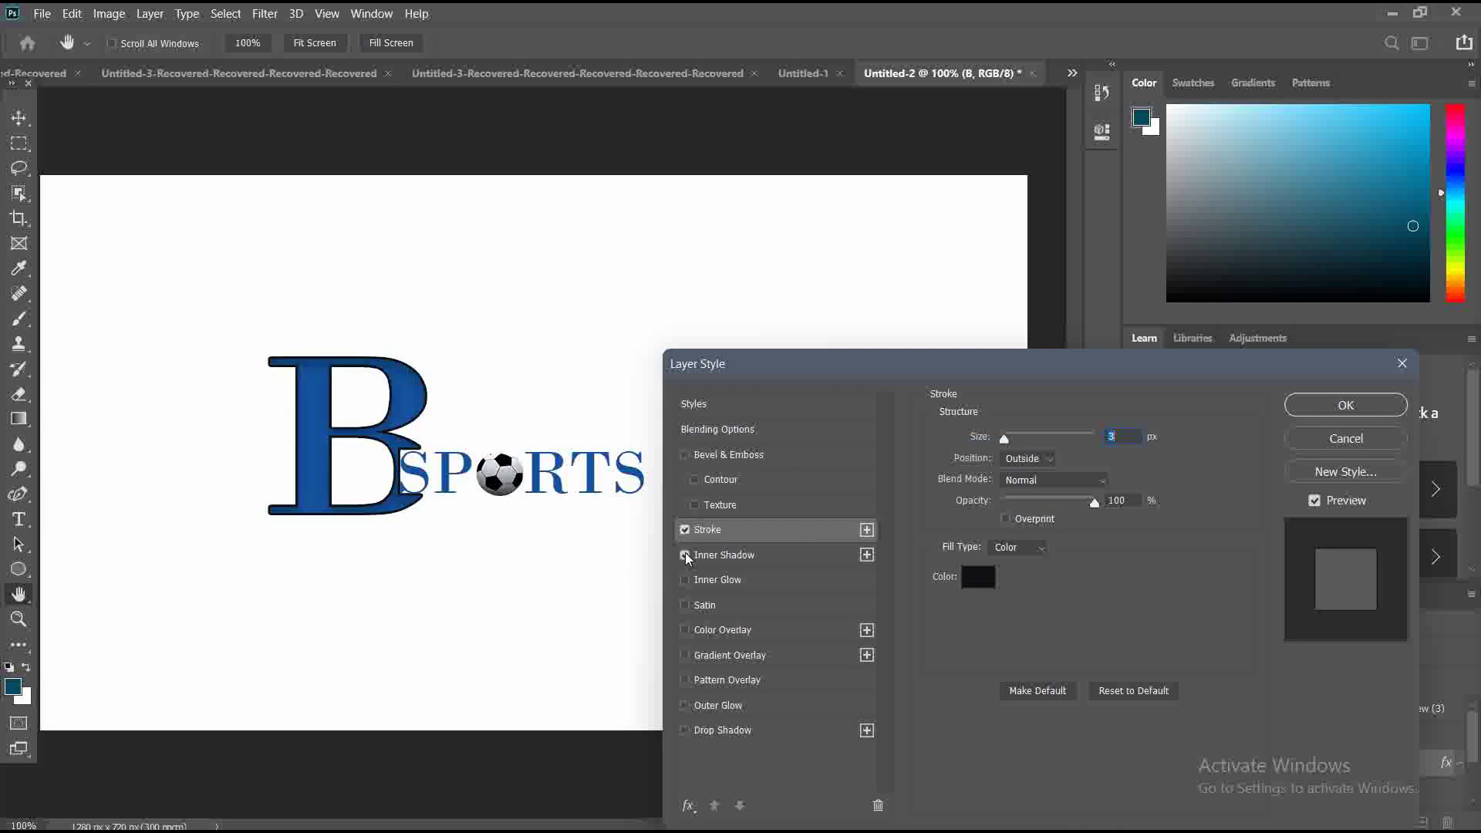
{"action": "left_click", "coordinate": [685, 556]}
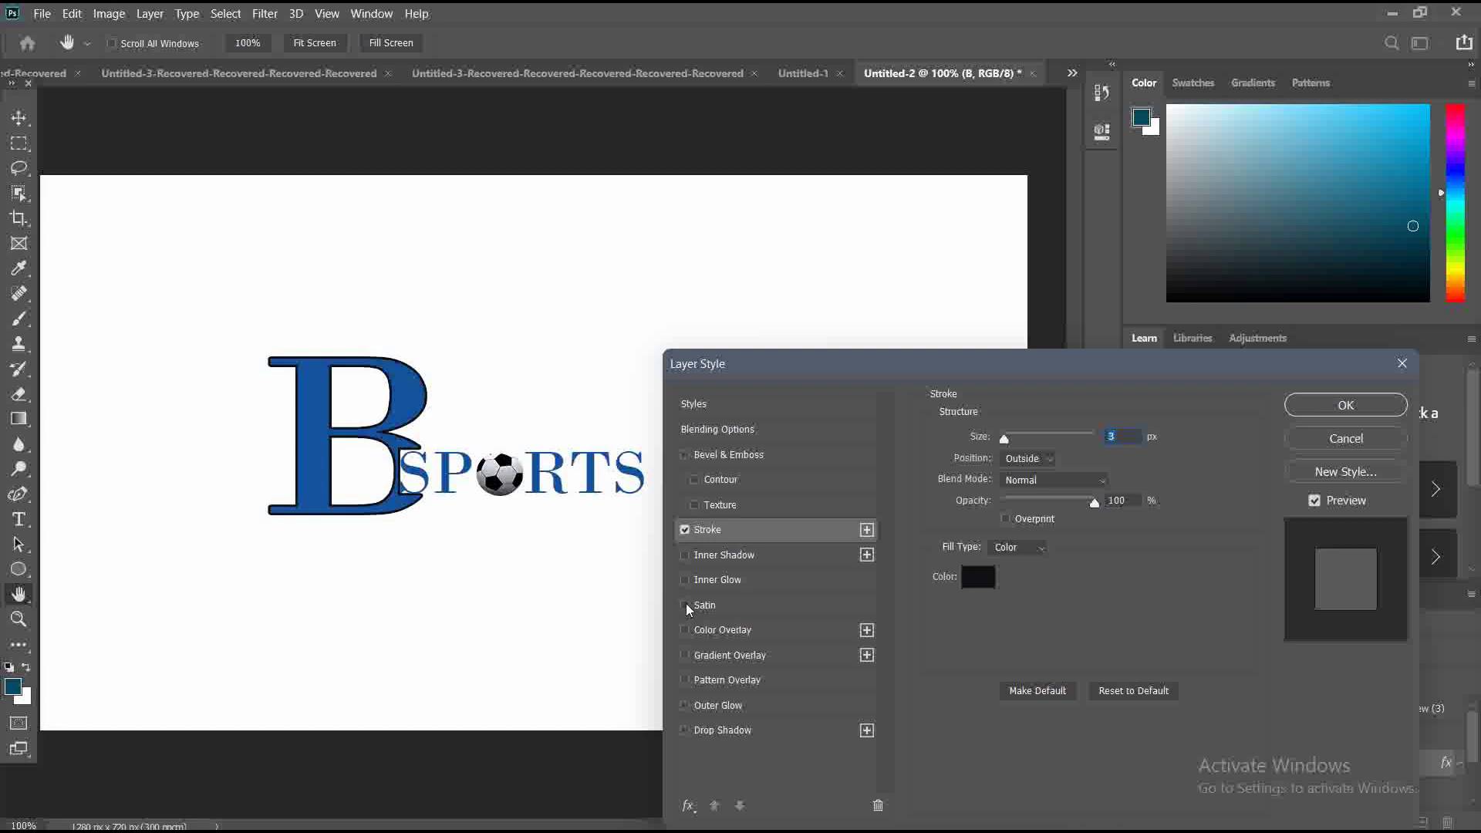
{"action": "left_click", "coordinate": [686, 607]}
{"action": "left_click", "coordinate": [686, 606]}
- Add a Color Overlay to the letter B in bright blue #170cf2
{"action": "left_click", "coordinate": [685, 630]}
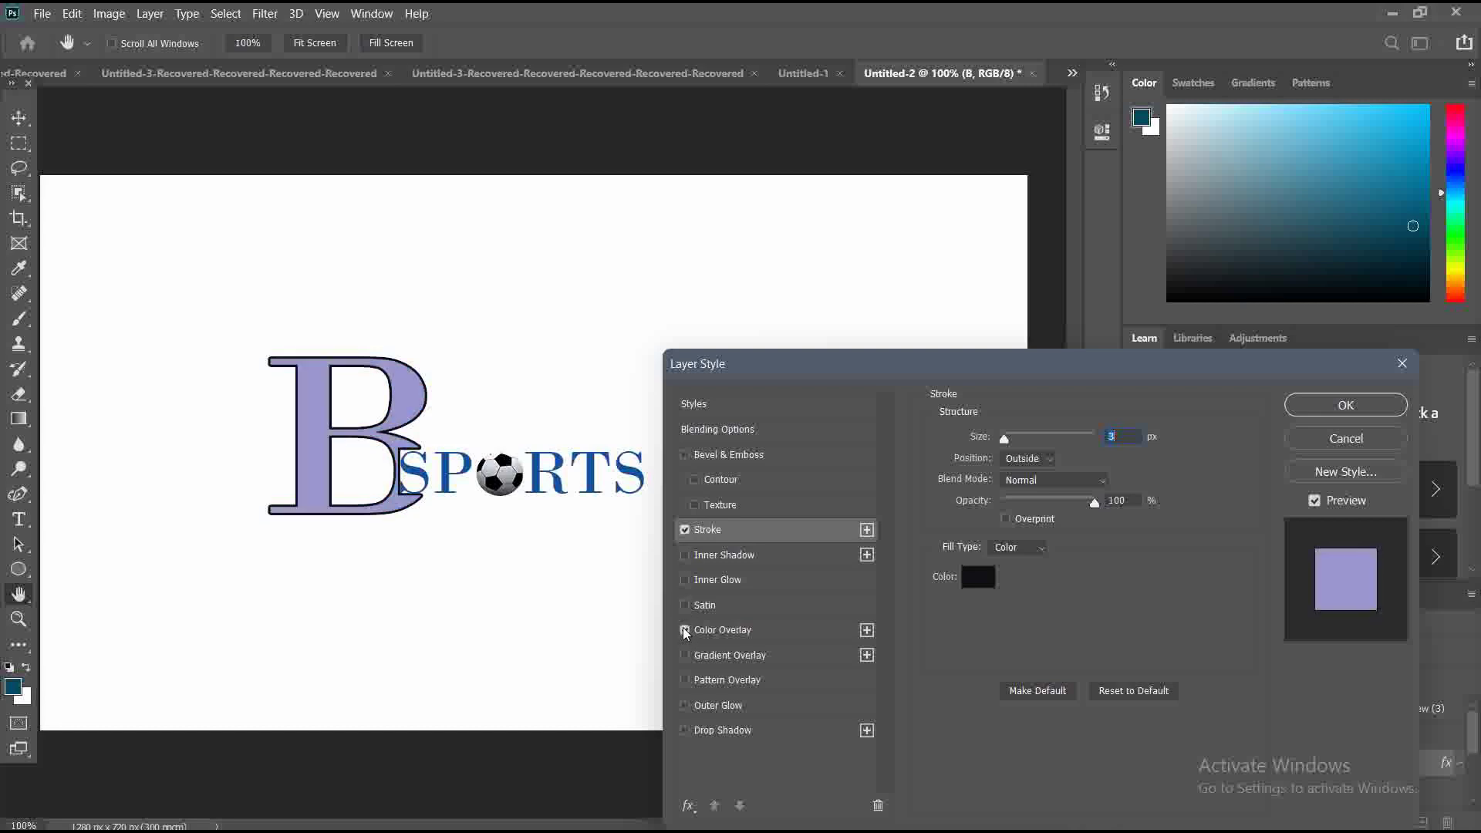
{"action": "left_click", "coordinate": [828, 632]}
{"action": "left_click", "coordinate": [1130, 440]}
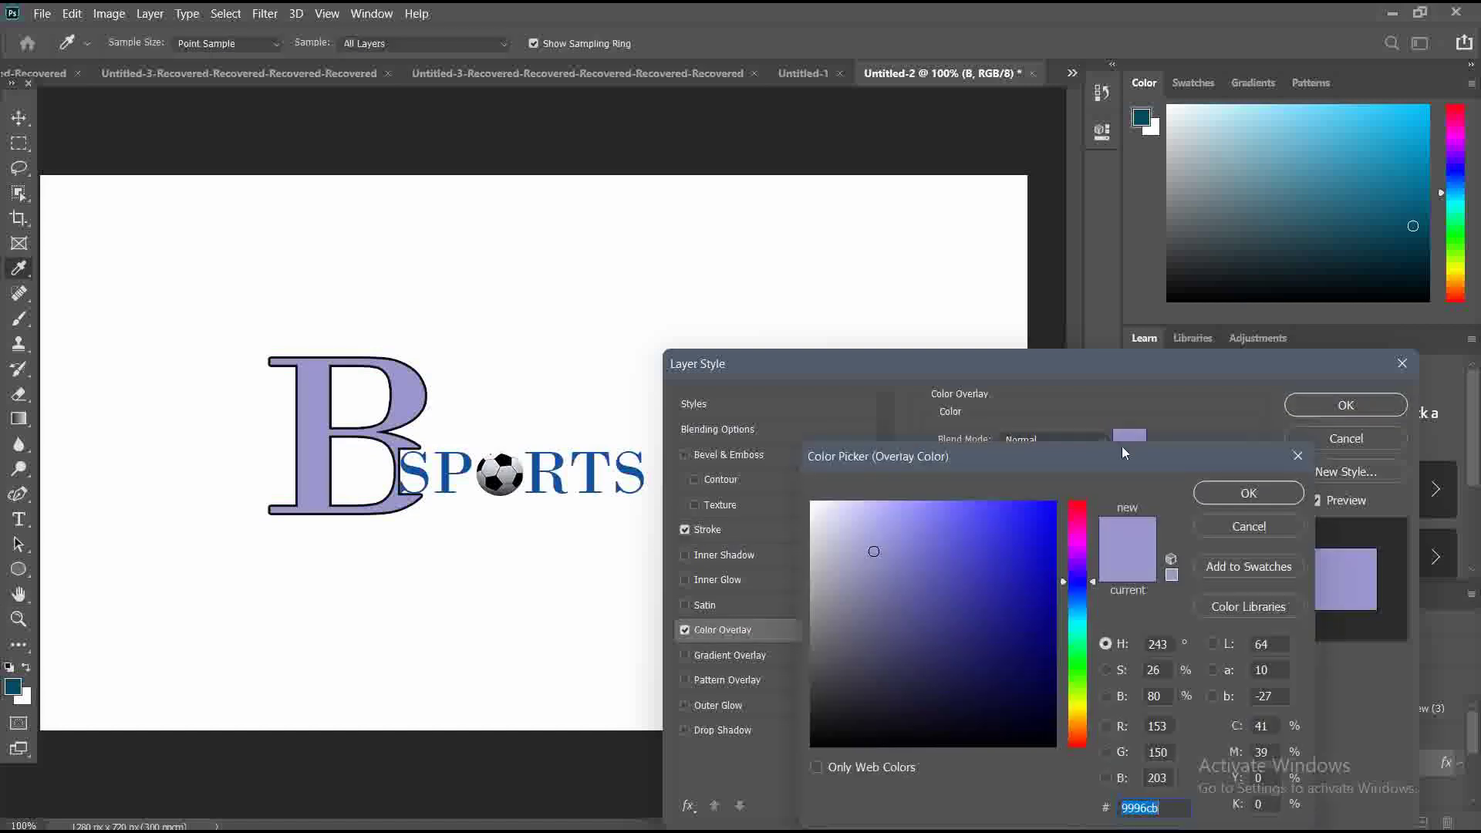
{"action": "left_click", "coordinate": [1054, 562]}
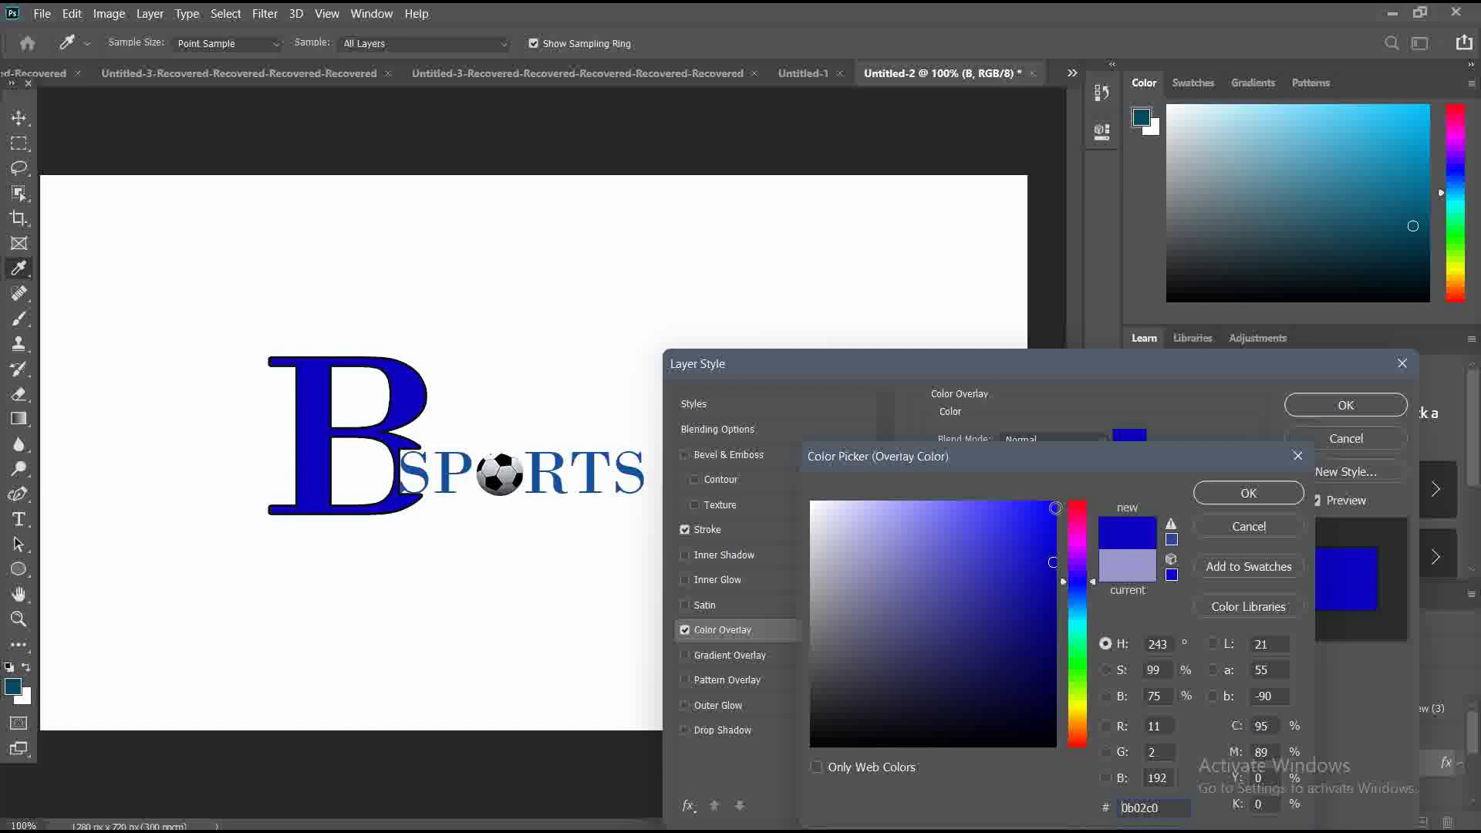
{"action": "left_click", "coordinate": [1056, 506]}
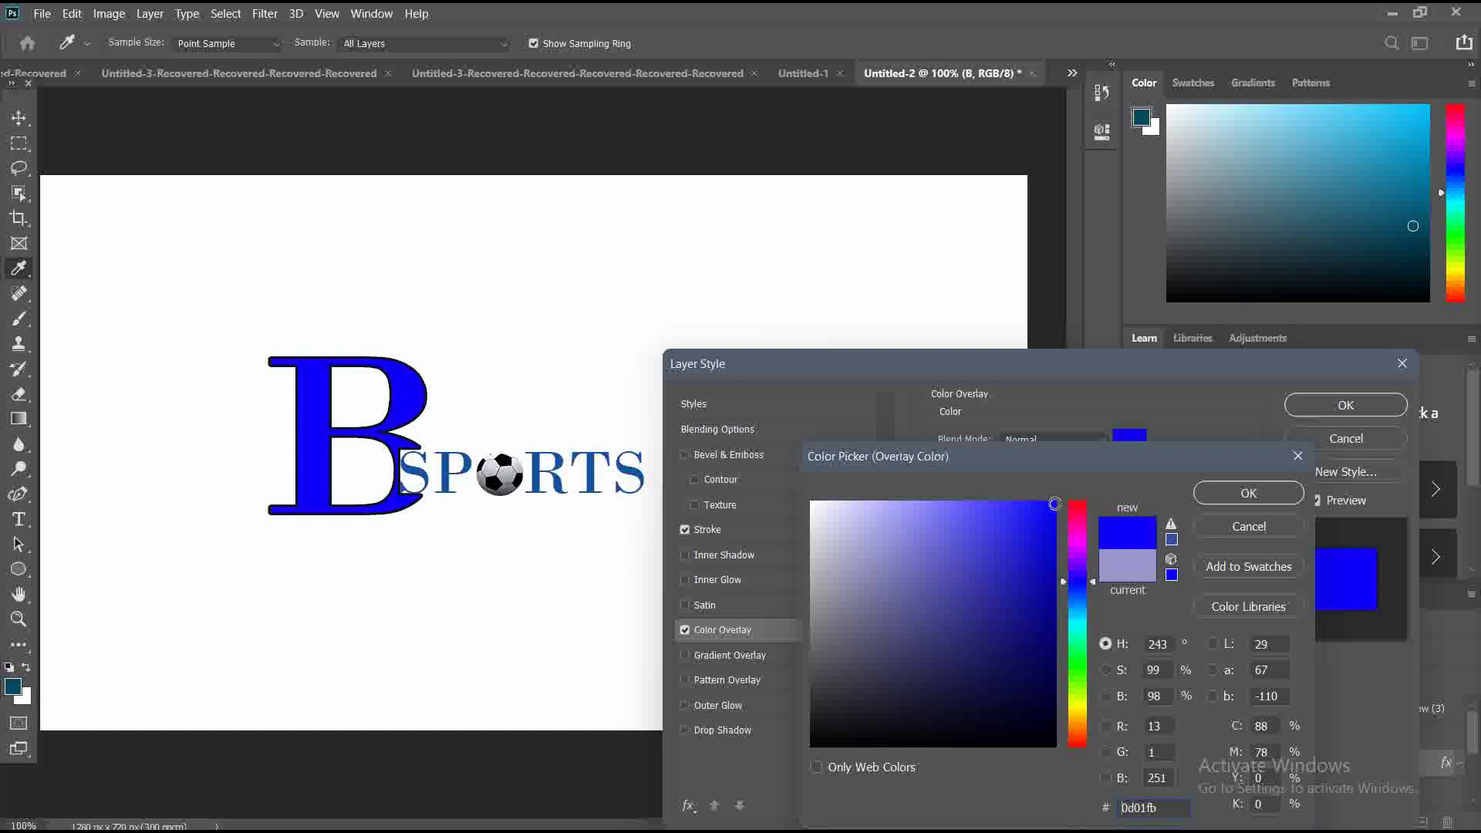
{"action": "left_click", "coordinate": [1046, 502]}
{"action": "left_click", "coordinate": [1045, 514]}
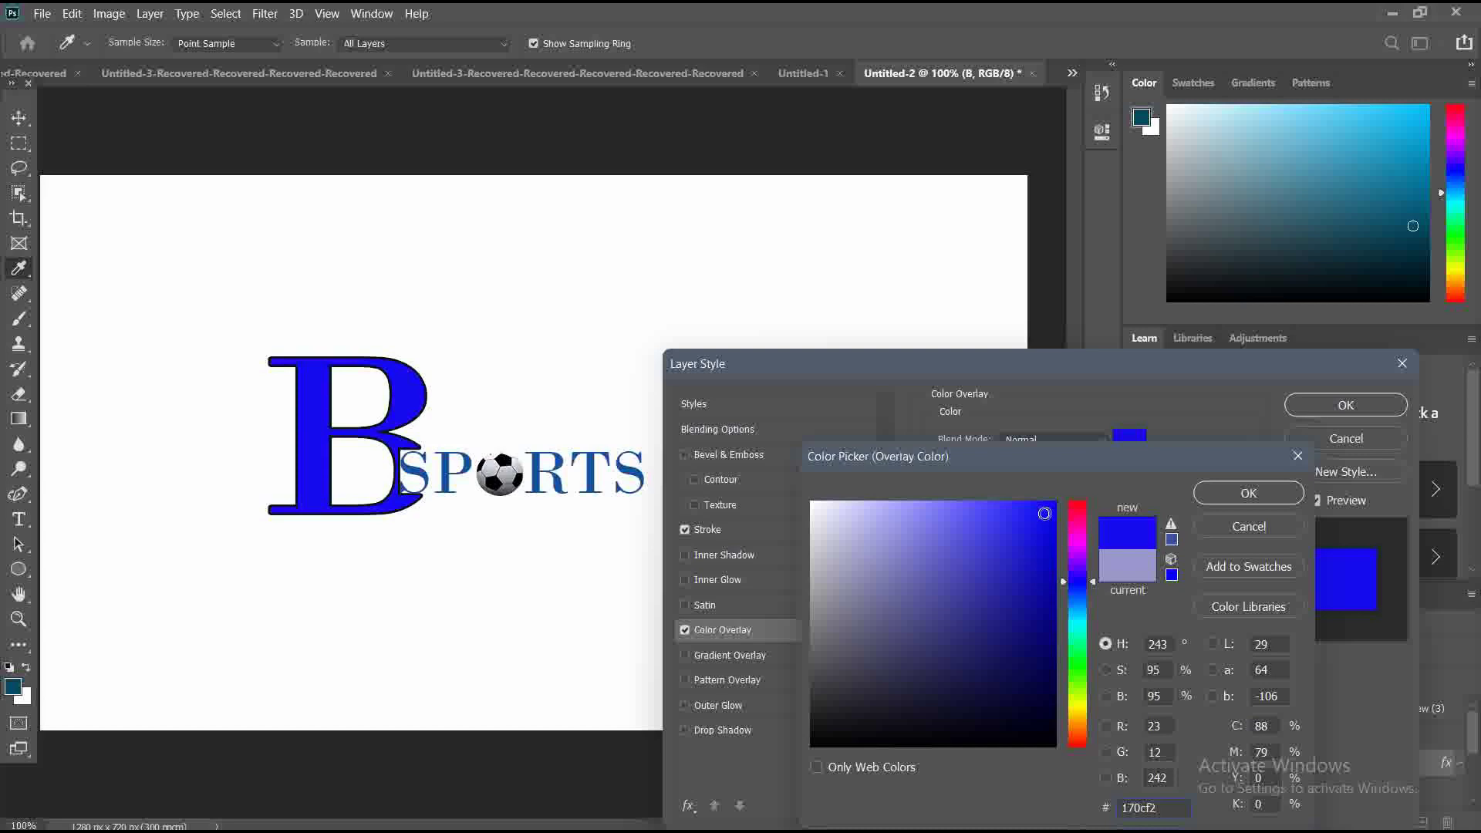
{"action": "left_click", "coordinate": [1224, 496]}
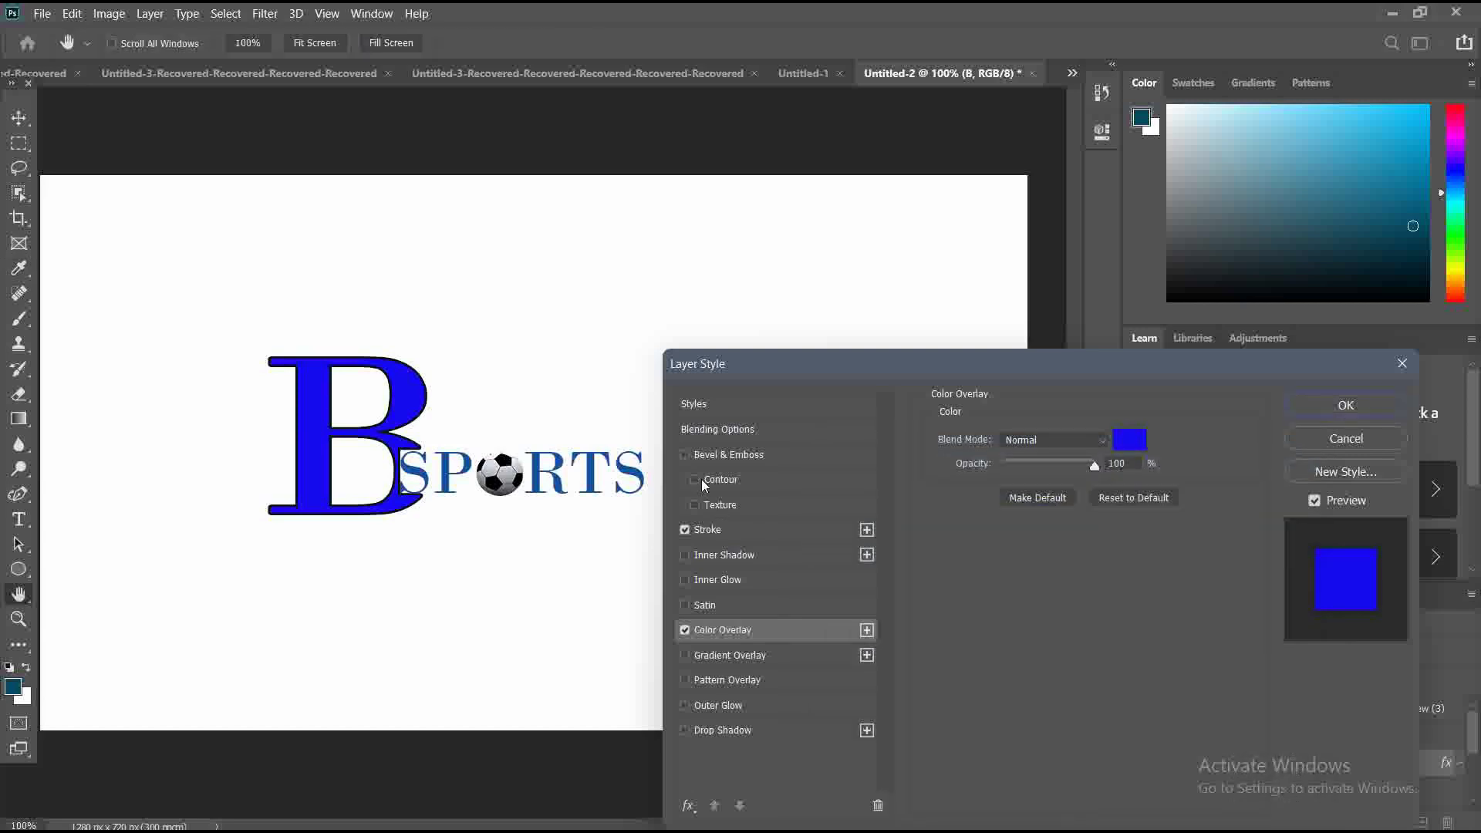
- Set the B's stroke colour to green #80c221
{"action": "left_click", "coordinate": [807, 529]}
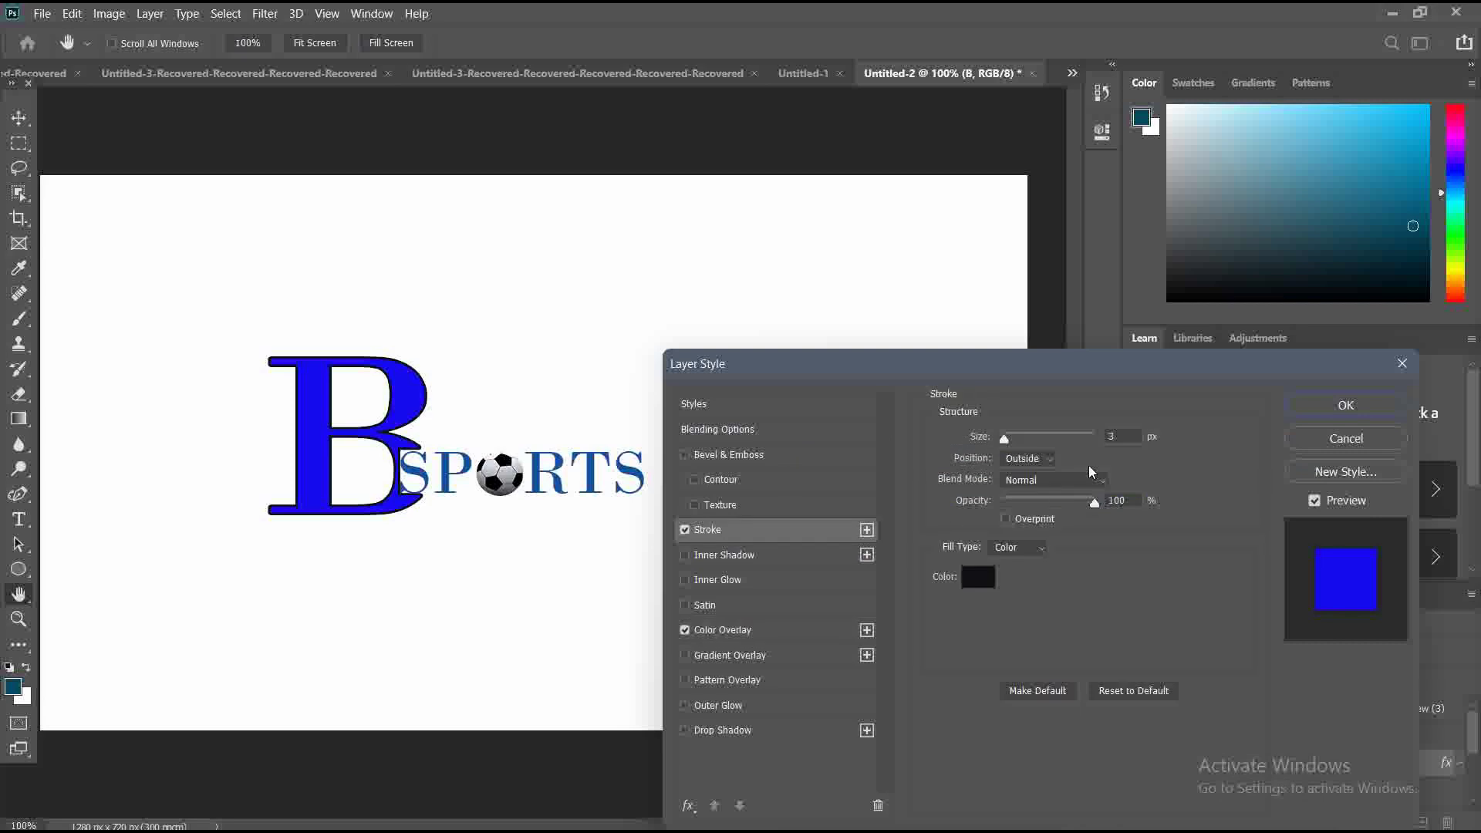
{"action": "left_click", "coordinate": [978, 577]}
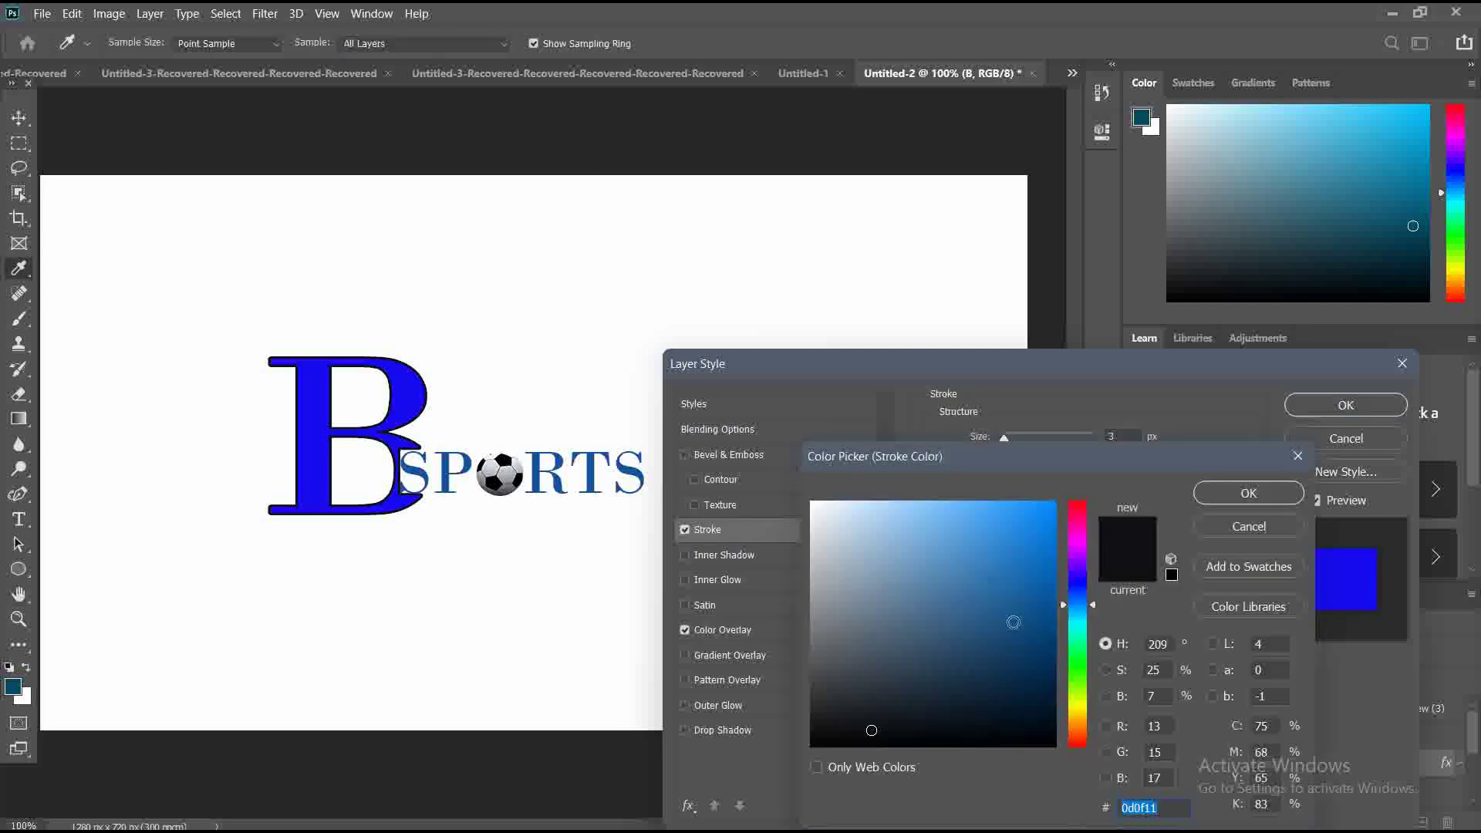
{"action": "type", "text": "185e9f"}
{"action": "mouse_move", "coordinate": [1019, 593]}
{"action": "left_mouse_down"}
{"action": "mouse_move", "coordinate": [1007, 581]}
{"action": "mouse_move", "coordinate": [1040, 628]}
{"action": "left_mouse_up"}
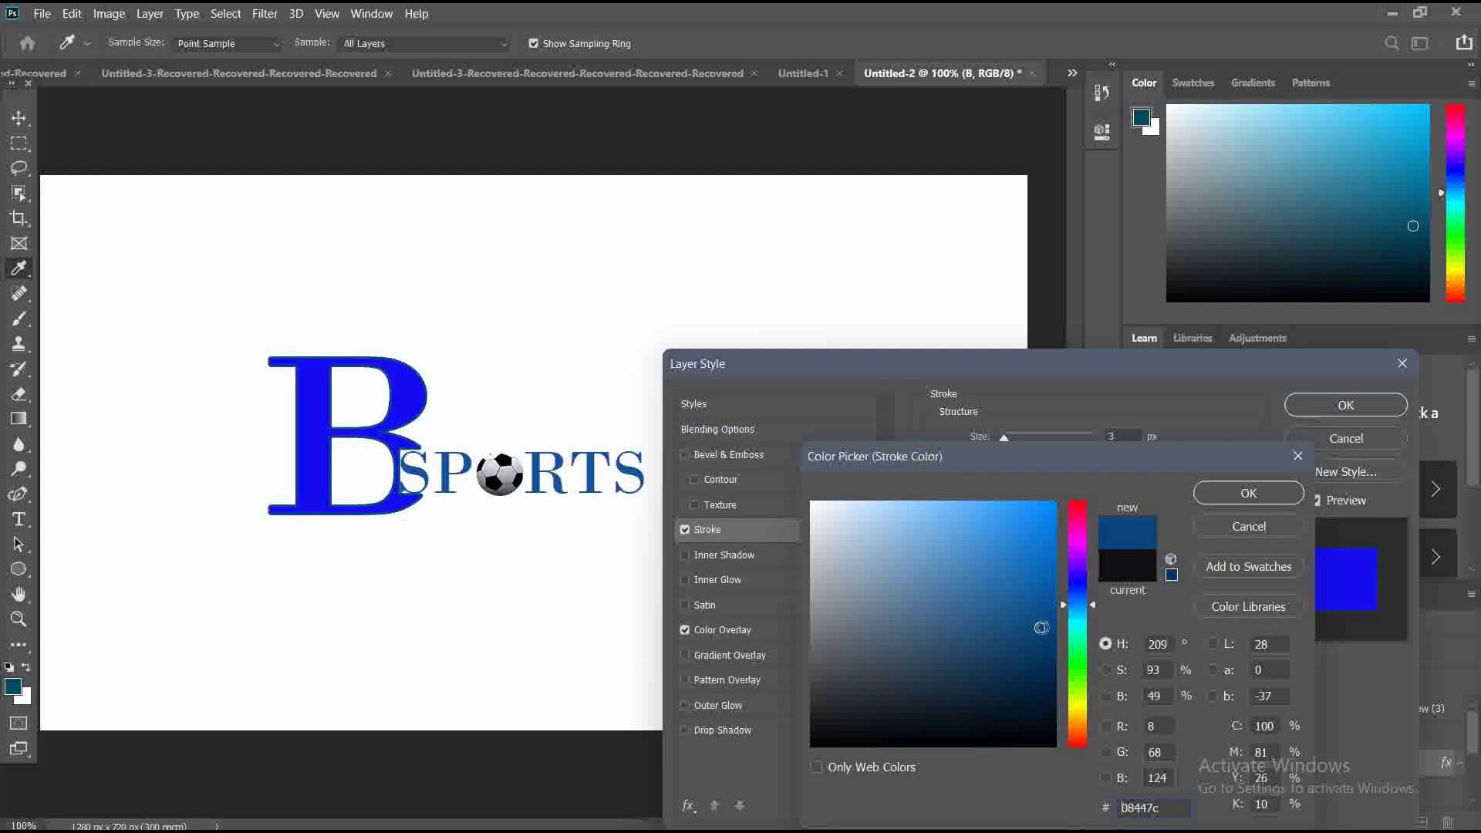
{"action": "left_click", "coordinate": [1081, 690]}
{"action": "left_click", "coordinate": [1010, 607]}
{"action": "left_click_drag", "start_coordinate": [1019, 590], "coordinate": [1024, 541]}
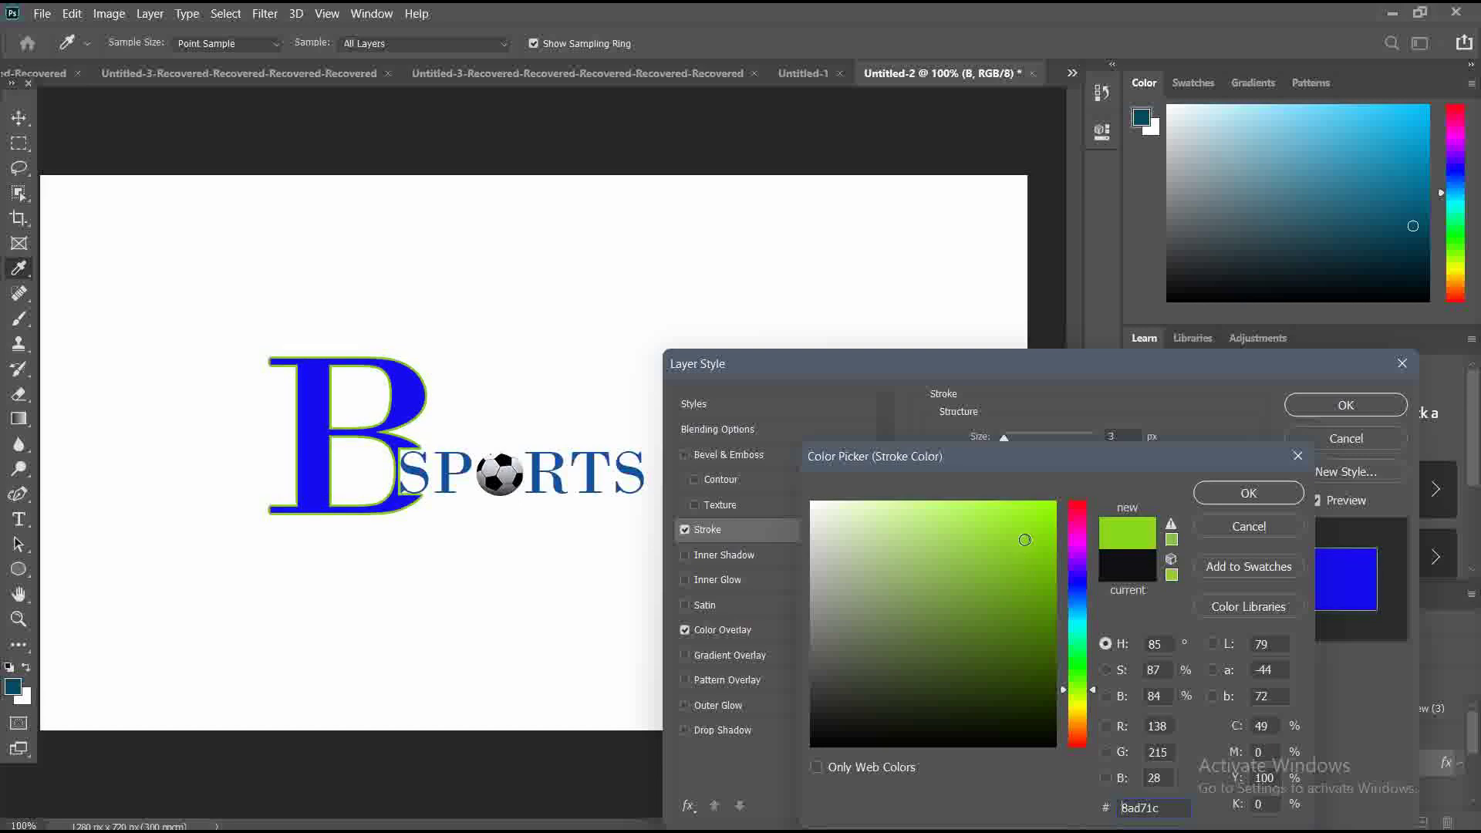
{"action": "left_click", "coordinate": [1016, 560]}
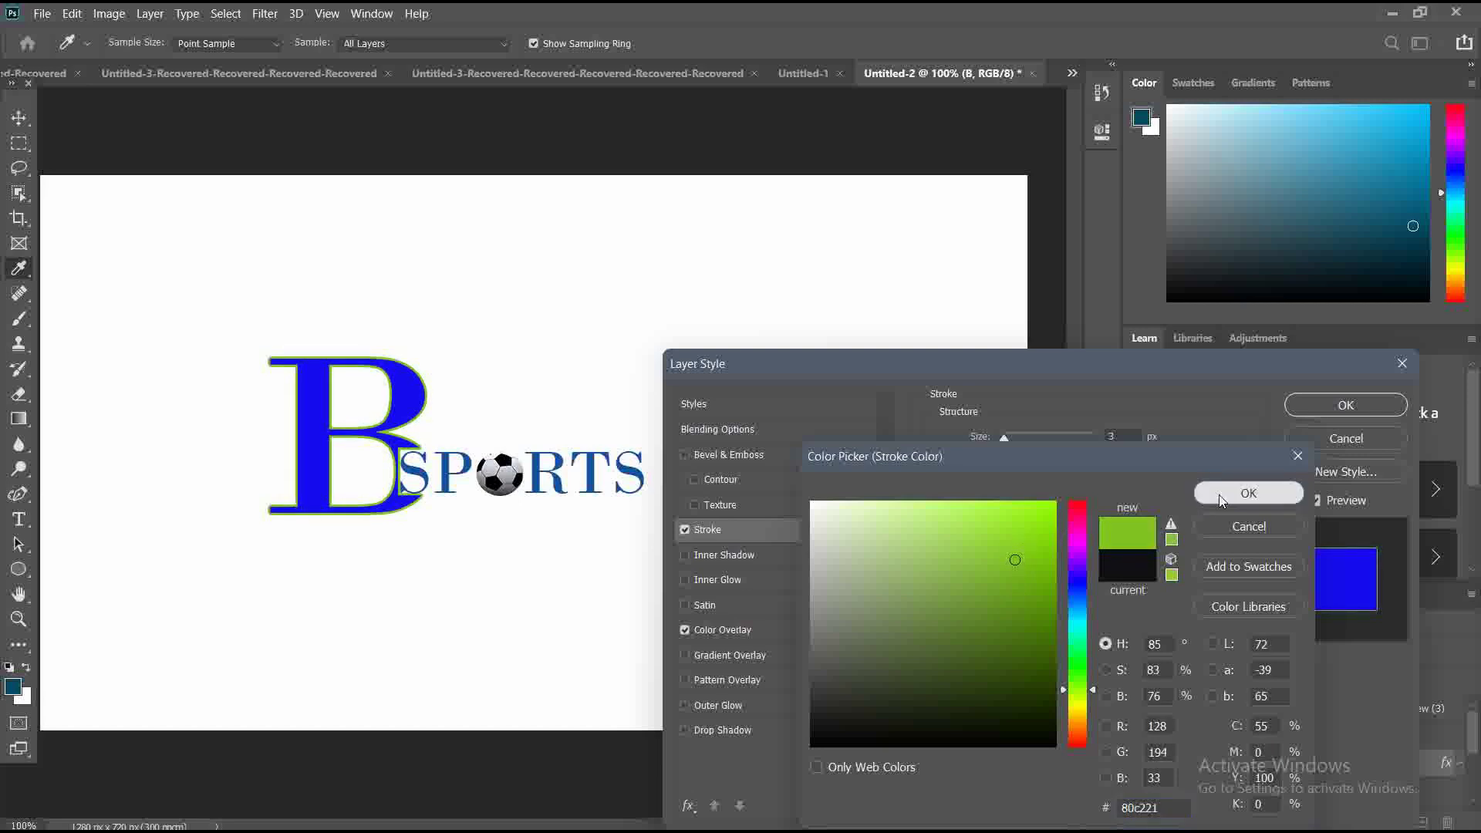
{"action": "left_click", "coordinate": [1249, 493]}
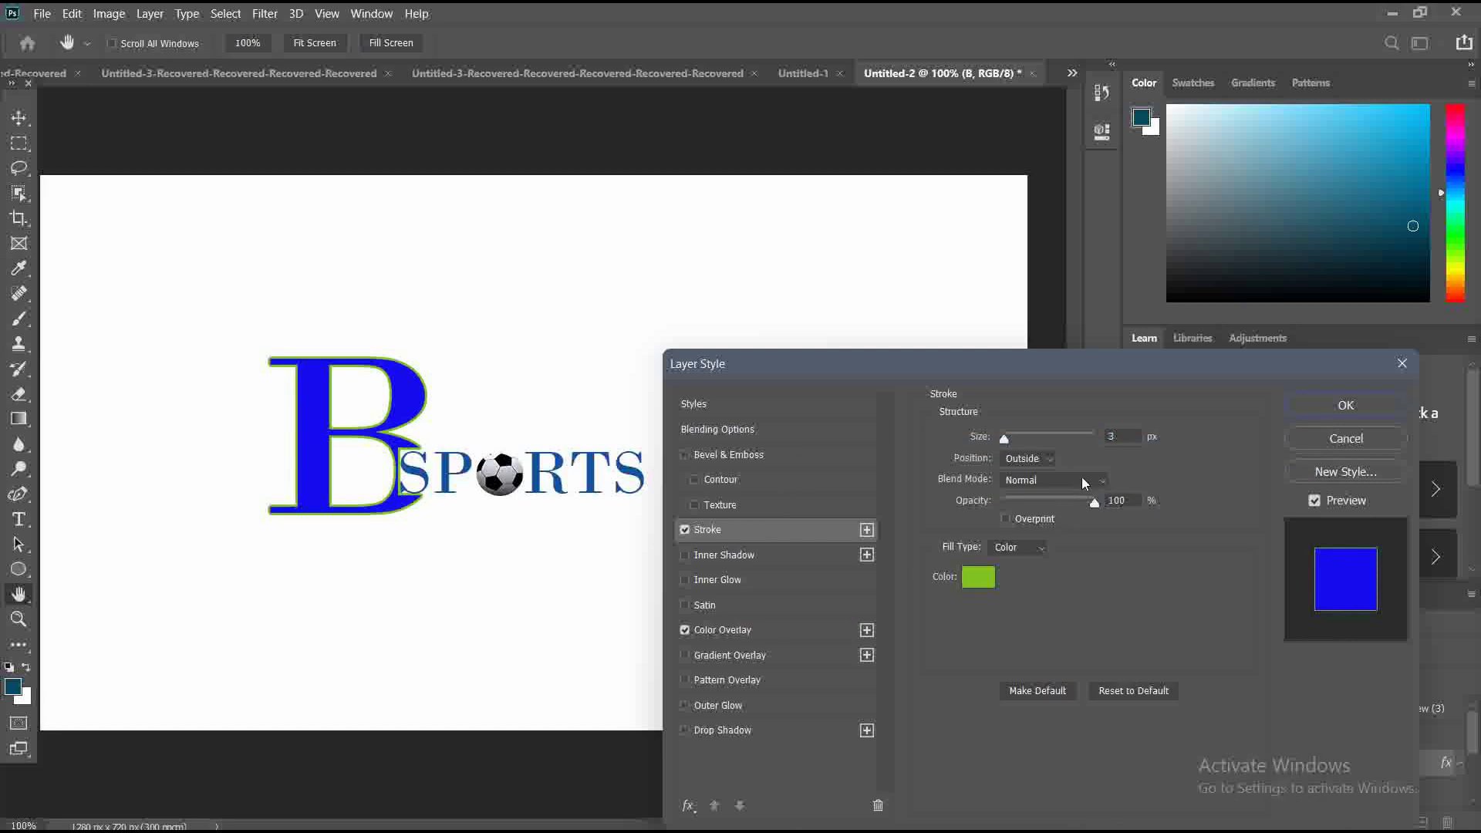
- Set the position of the B's stroke to Inside
{"action": "mouse_move", "coordinate": [1096, 511]}
{"action": "left_mouse_down"}
{"action": "mouse_move", "coordinate": [1080, 511]}
{"action": "mouse_move", "coordinate": [1093, 513]}
{"action": "left_mouse_up"}
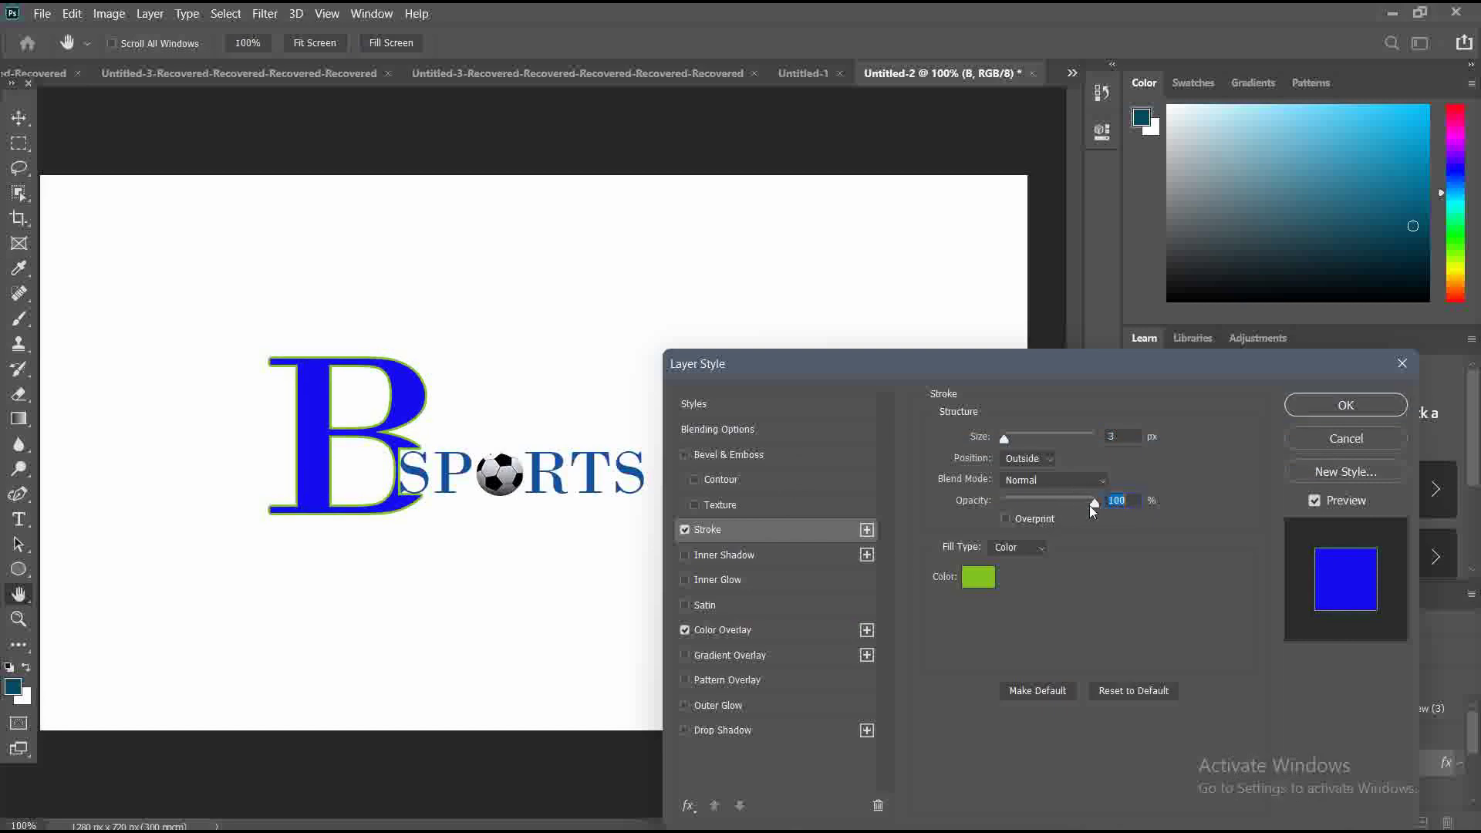
{"action": "left_click", "coordinate": [1051, 460]}
{"action": "left_click", "coordinate": [1017, 489]}
- Try the Lighten, Screen and Lighter Color blend modes on the B's stroke
{"action": "left_click", "coordinate": [1107, 483]}
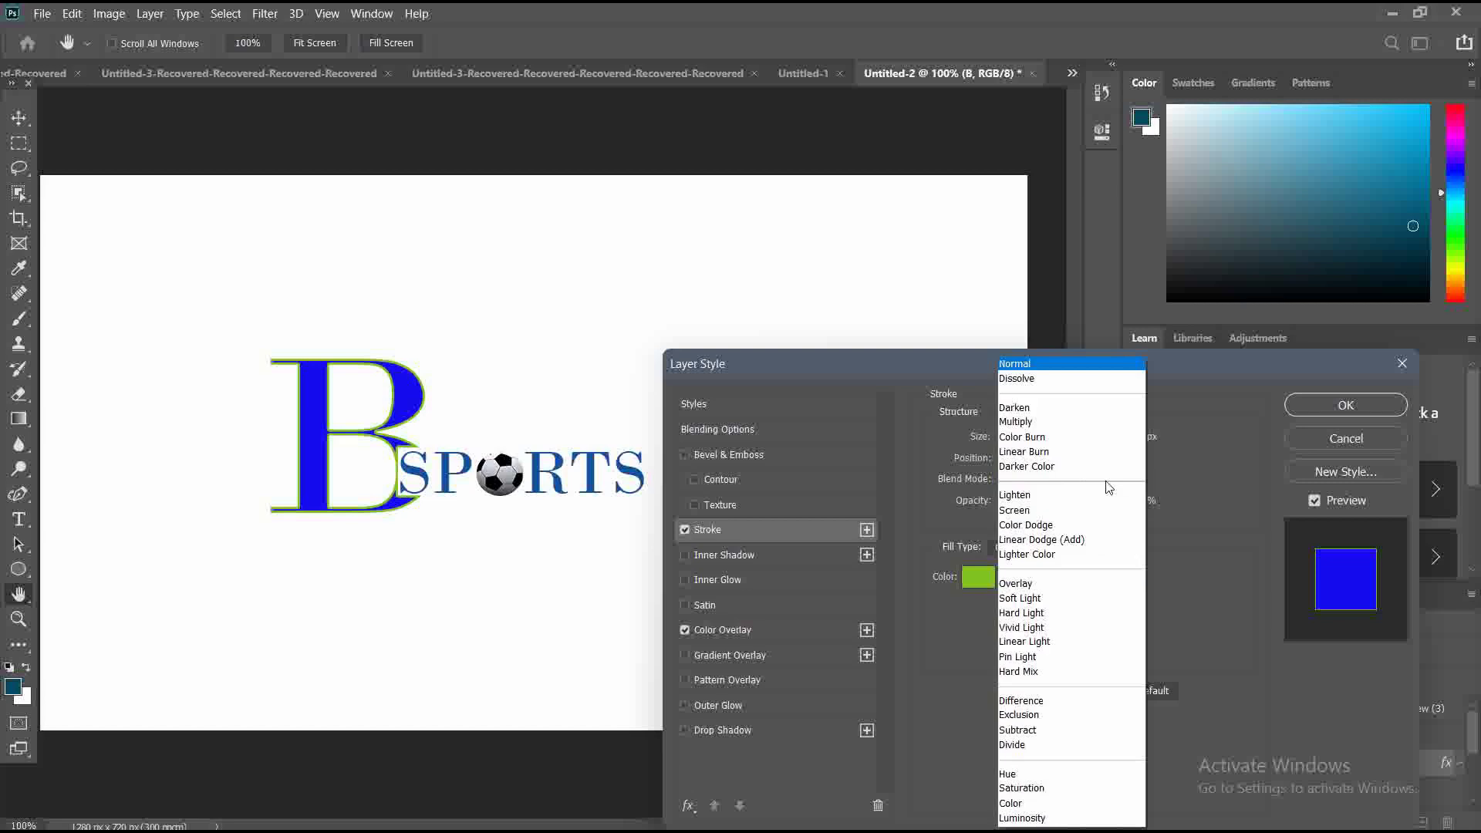
{"action": "left_click", "coordinate": [1034, 495]}
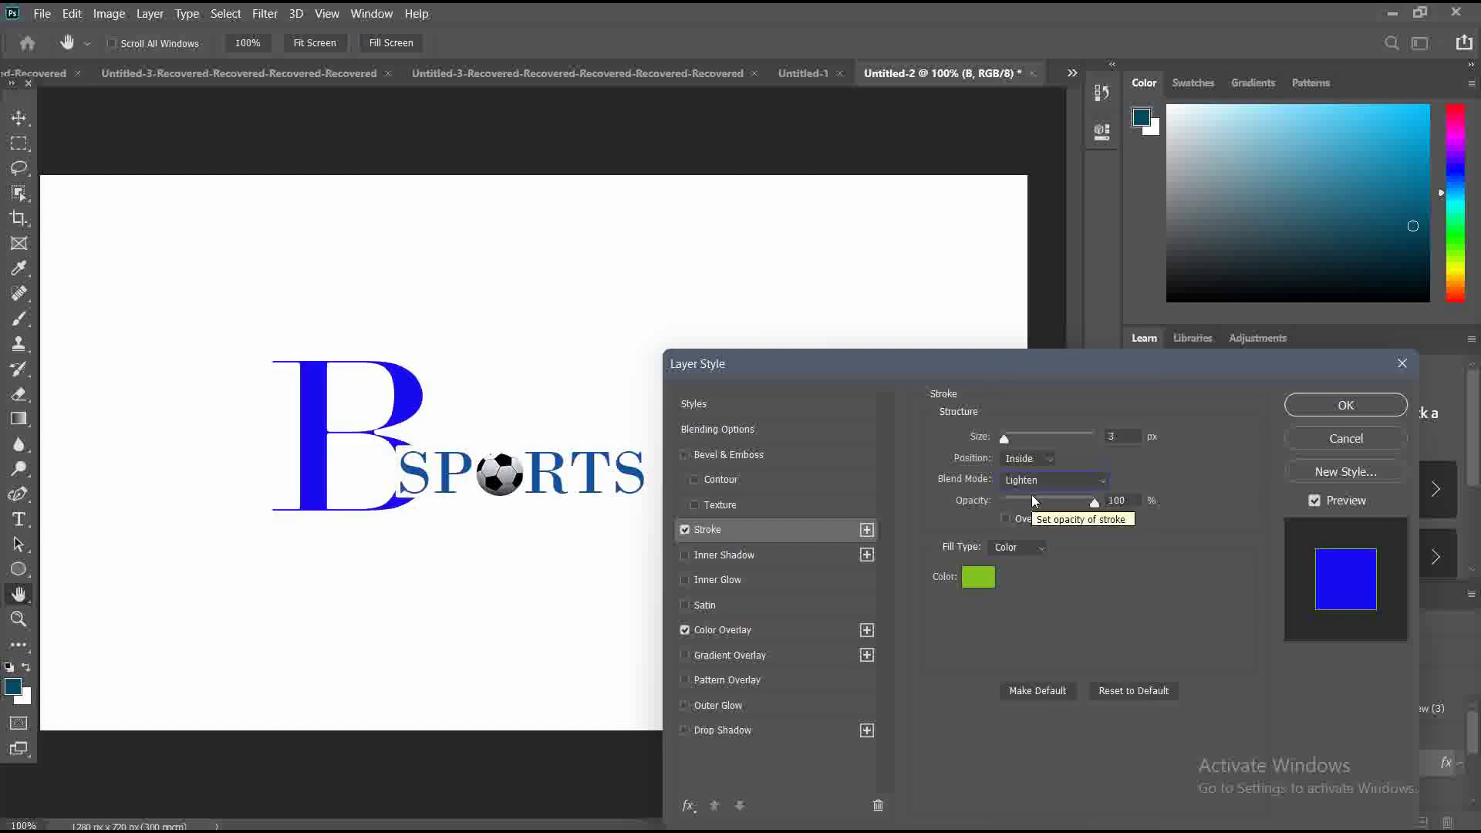
{"action": "left_click", "coordinate": [1103, 484]}
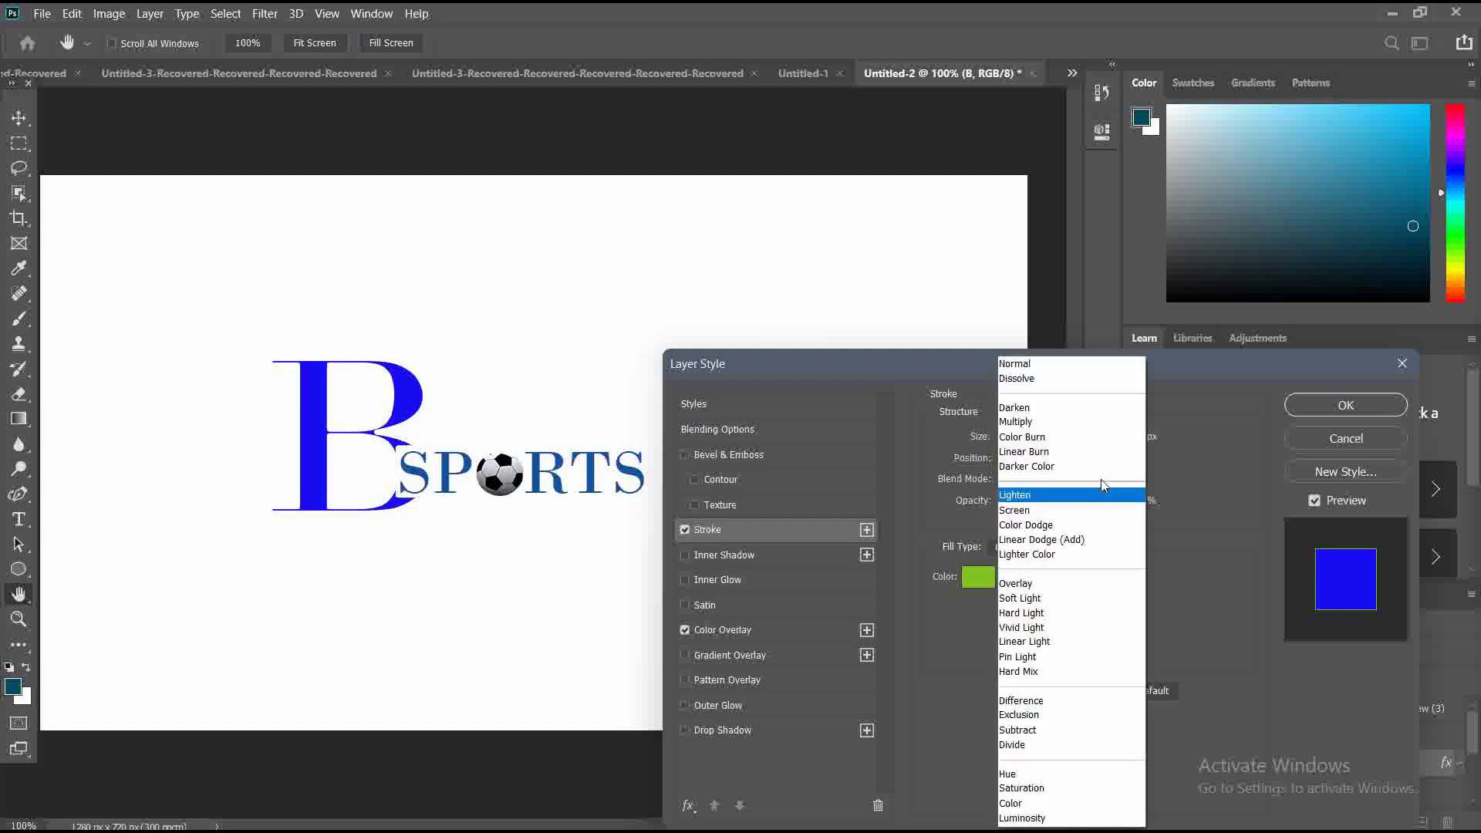
{"action": "left_click", "coordinate": [1052, 510]}
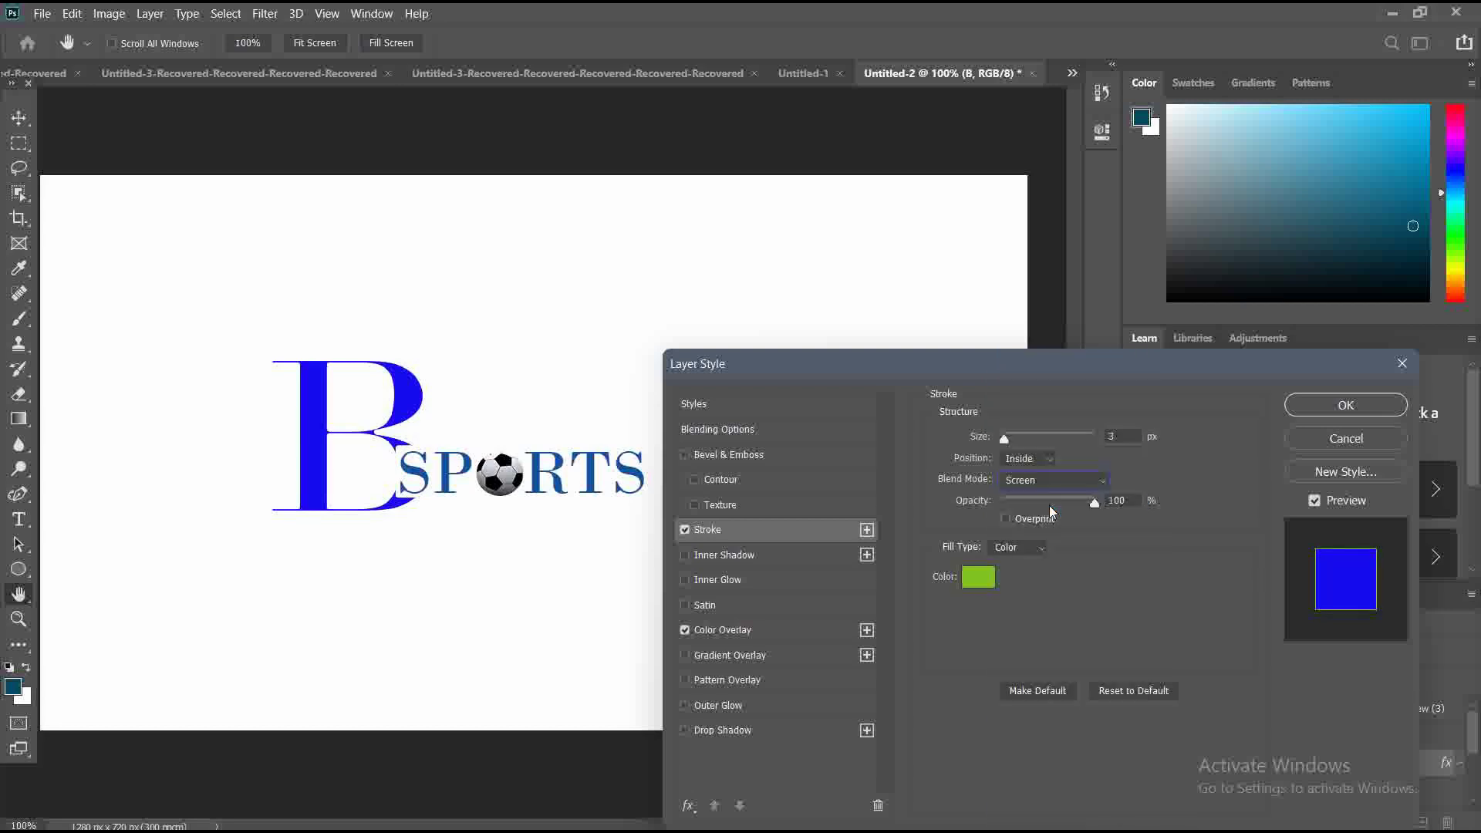
{"action": "left_click", "coordinate": [1104, 484]}
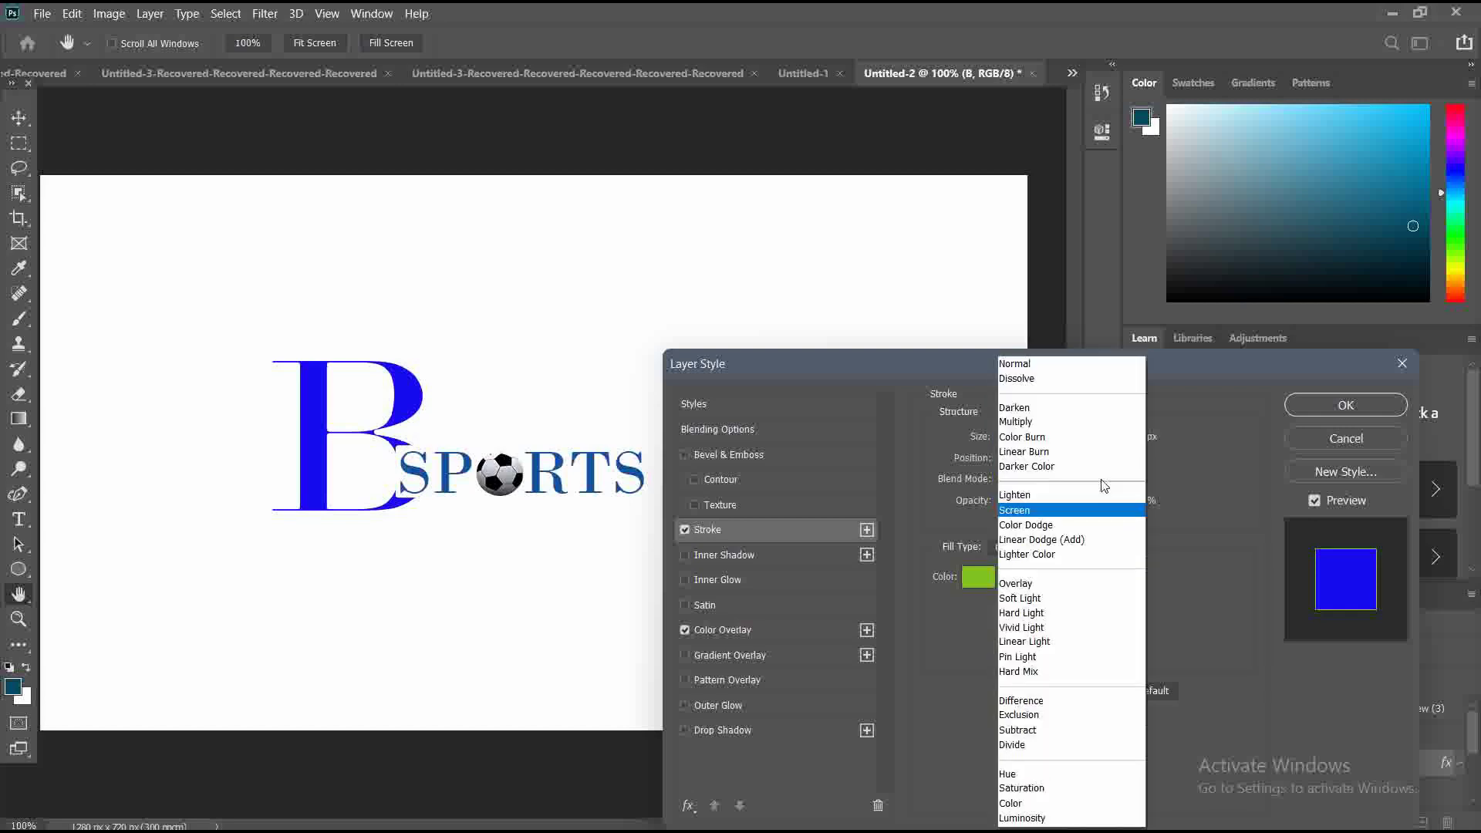
{"action": "left_click", "coordinate": [1035, 554]}
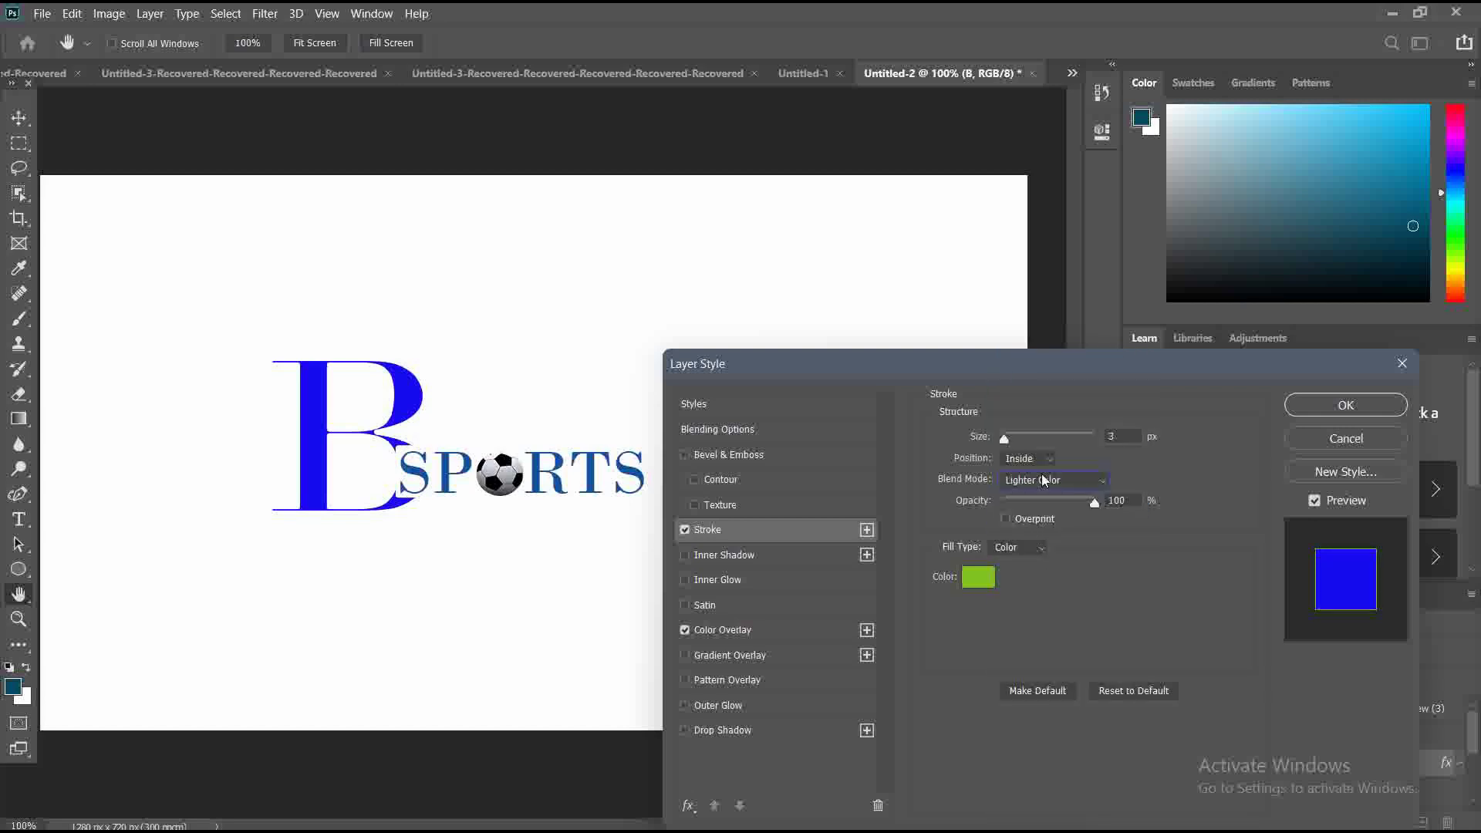
- Set the B's stroke to Difference blend mode and light green #c0e38e, apply the layer style and deselect the layer
{"action": "left_click", "coordinate": [1098, 486]}
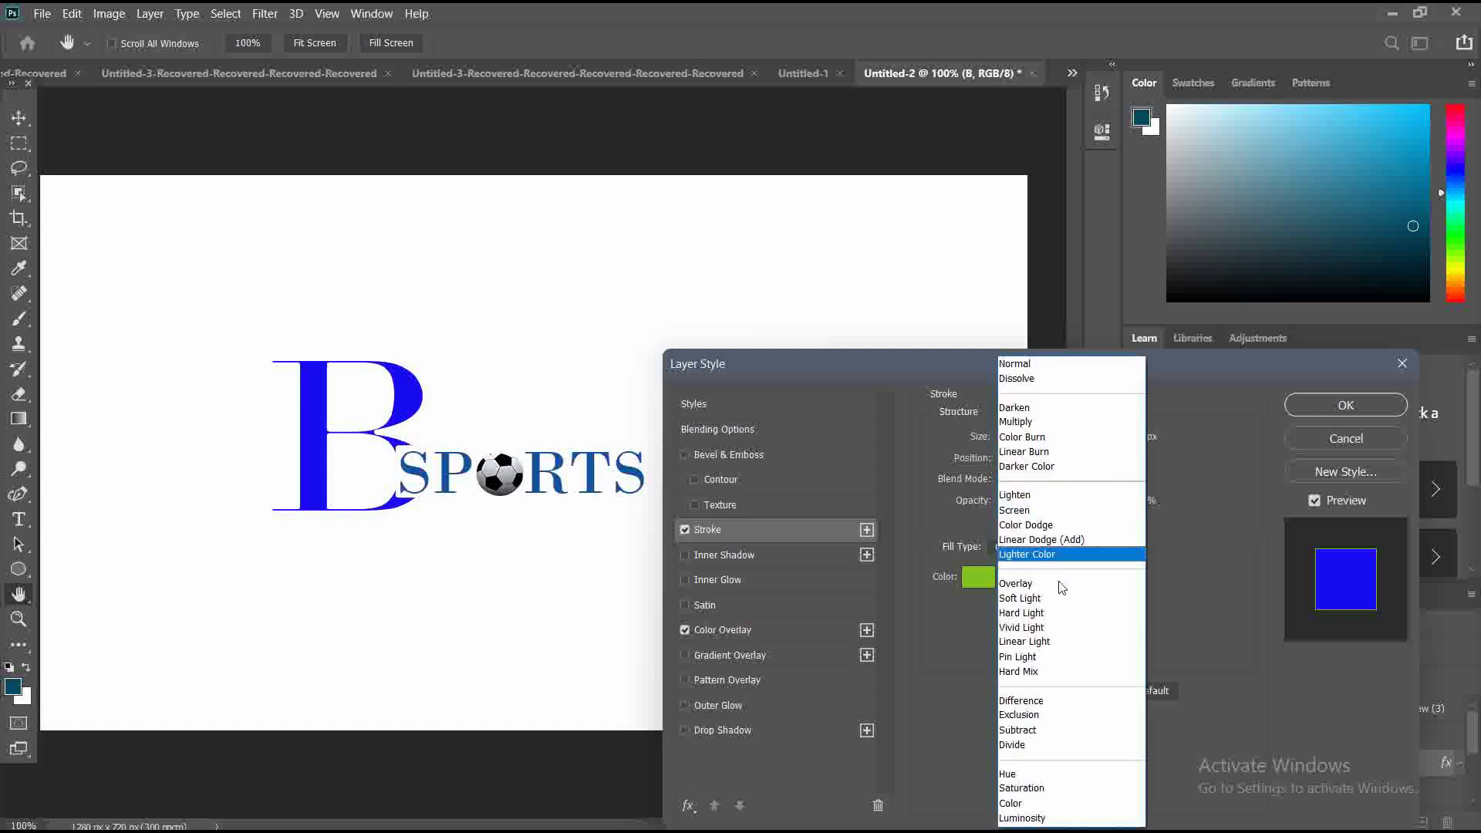
{"action": "left_click", "coordinate": [1035, 702]}
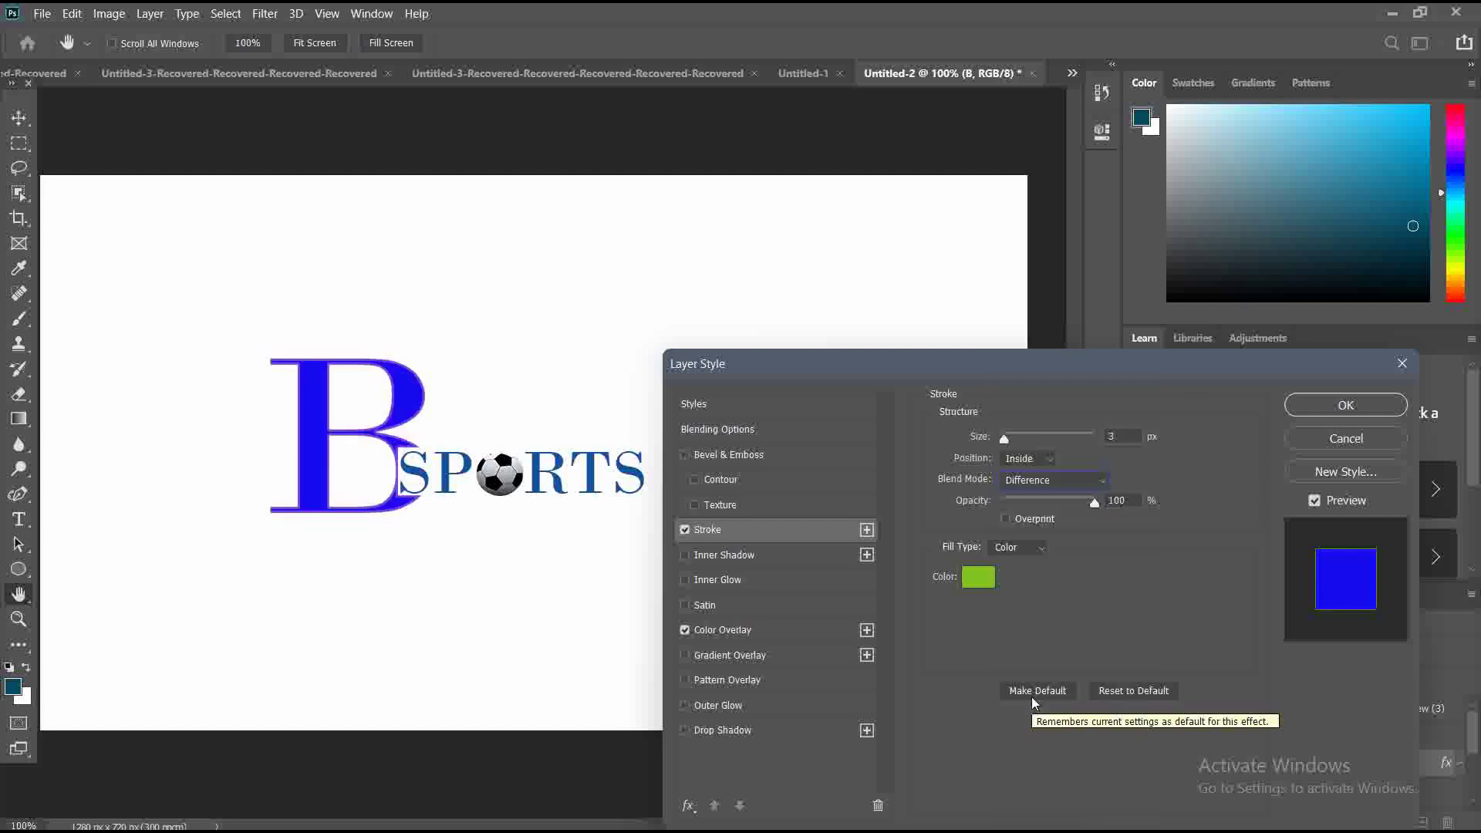
{"action": "left_click", "coordinate": [977, 578]}
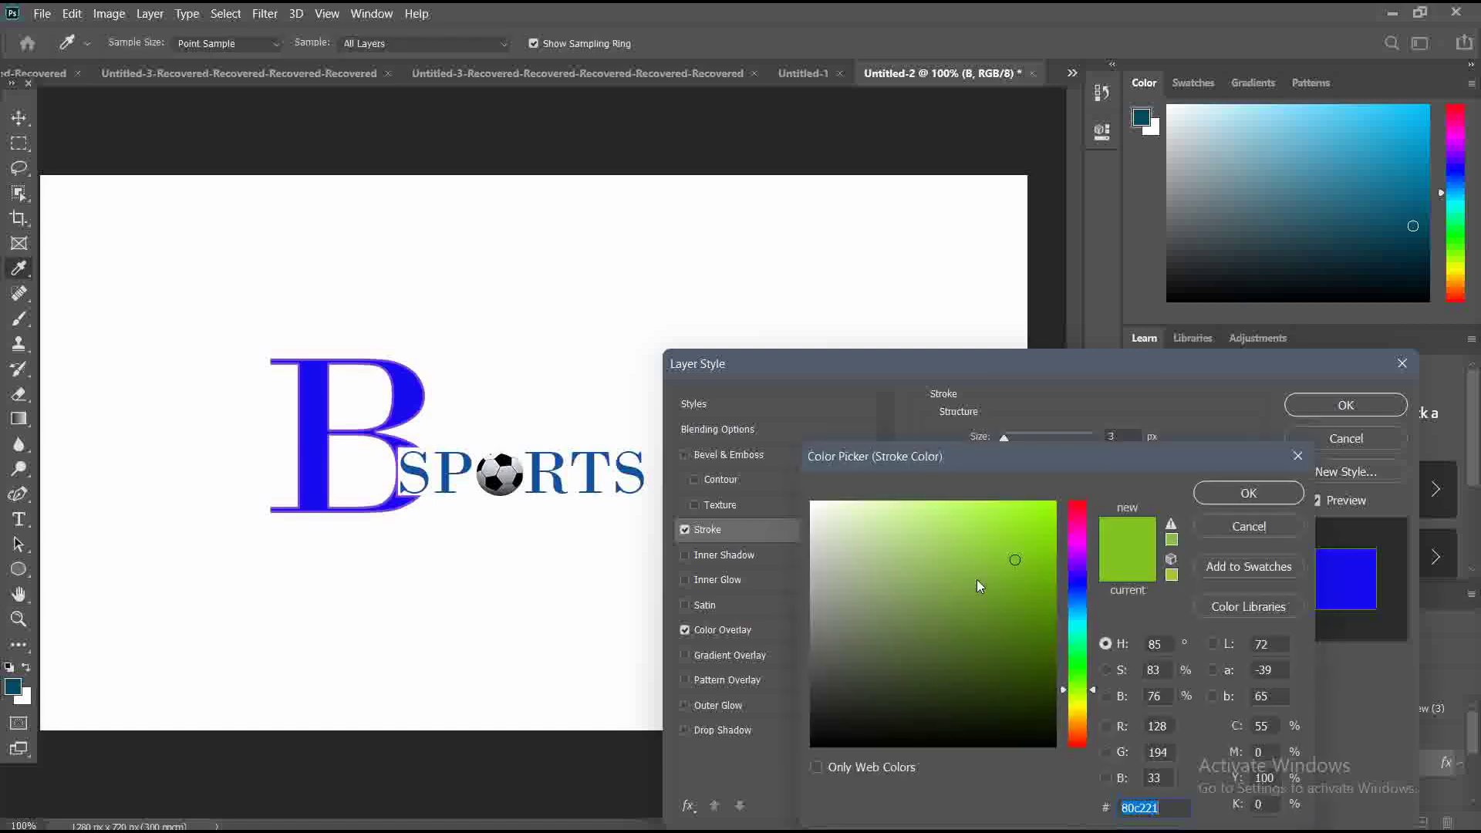
{"action": "mouse_move", "coordinate": [958, 592]}
{"action": "left_mouse_down"}
{"action": "mouse_move", "coordinate": [918, 611]}
{"action": "mouse_move", "coordinate": [867, 702]}
{"action": "mouse_move", "coordinate": [904, 528]}
{"action": "left_mouse_up"}
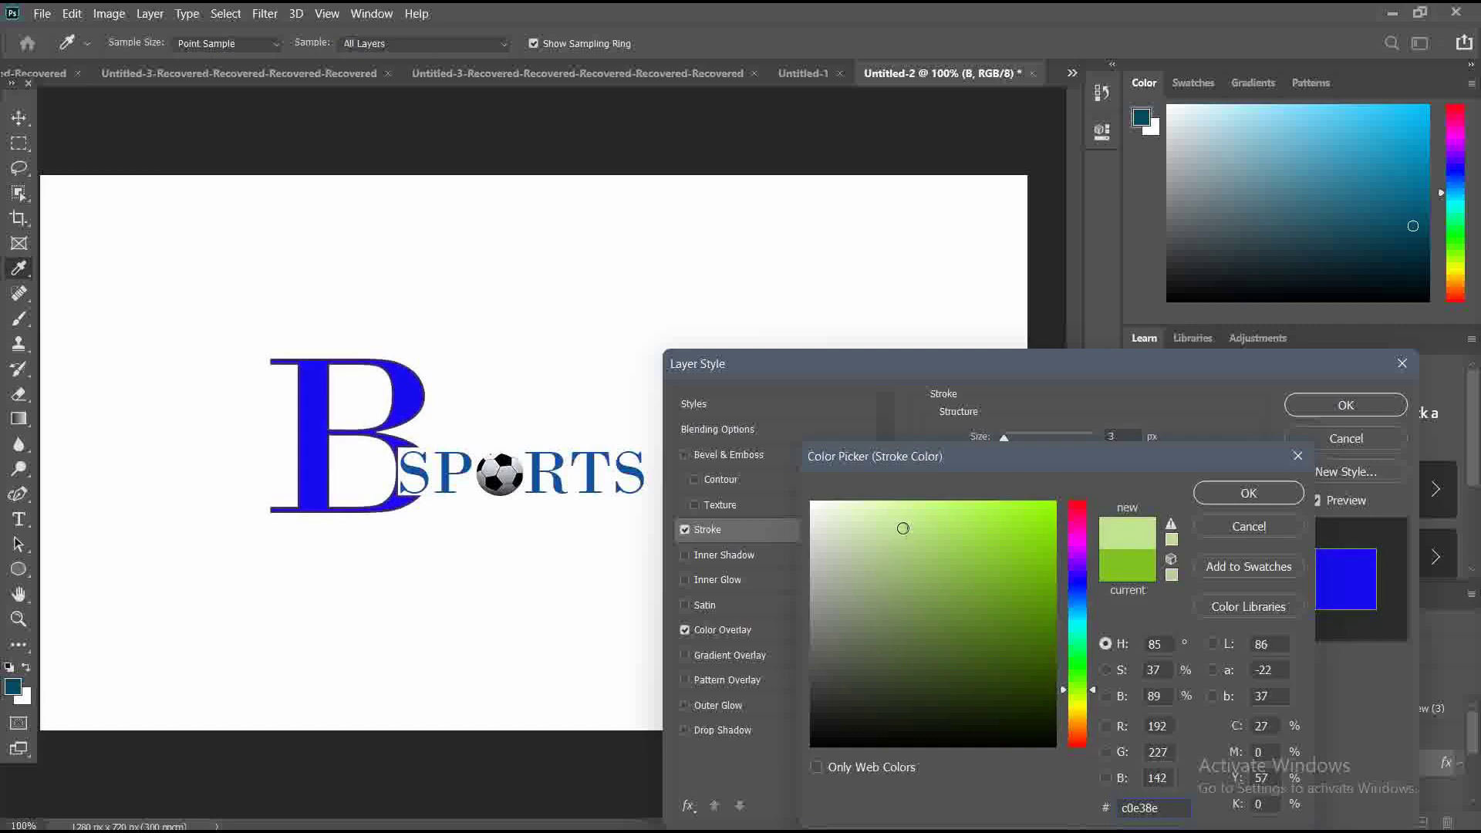
{"action": "left_click", "coordinate": [1219, 489]}
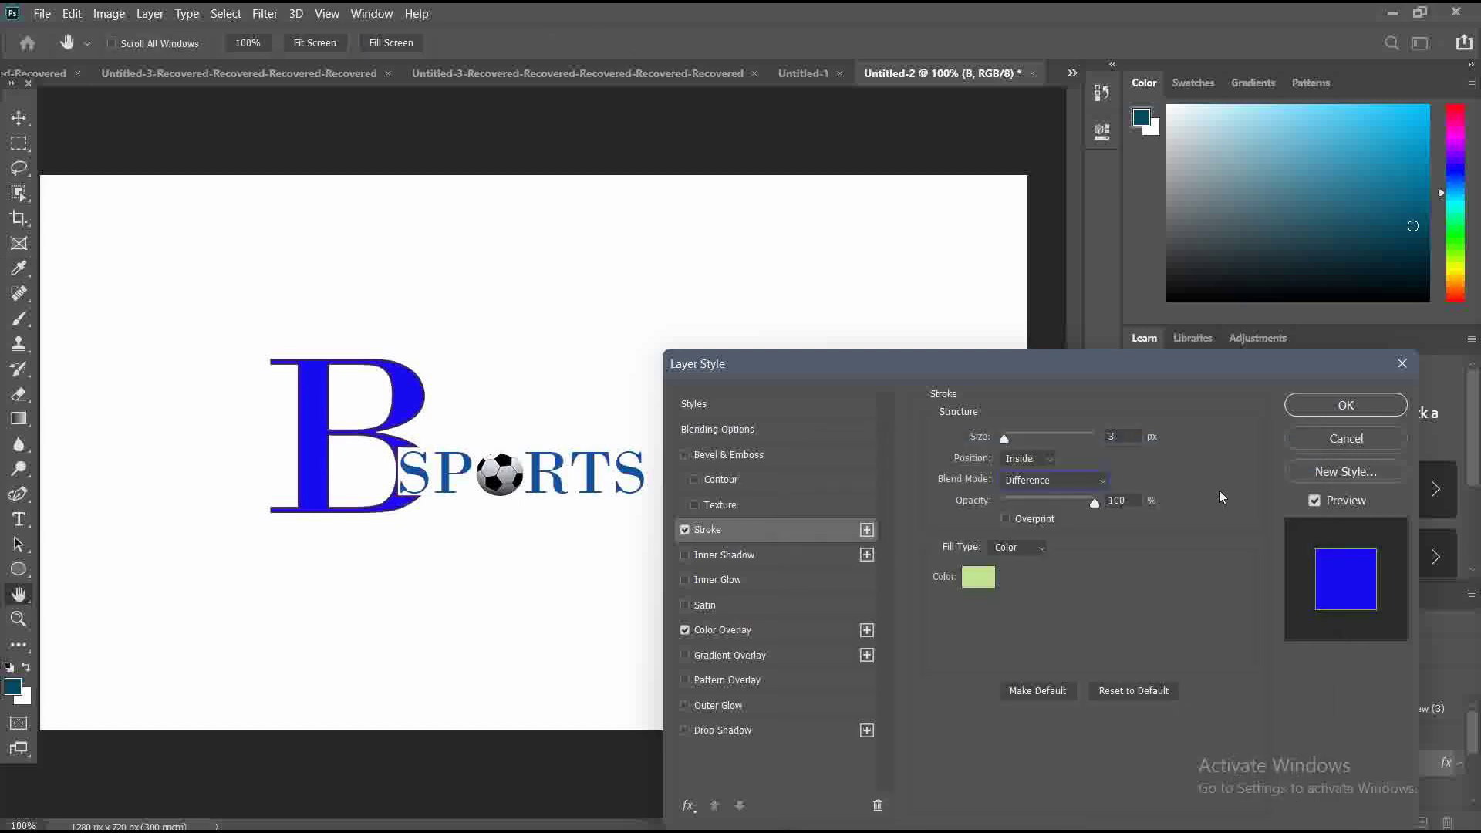
{"action": "left_click", "coordinate": [1319, 413]}
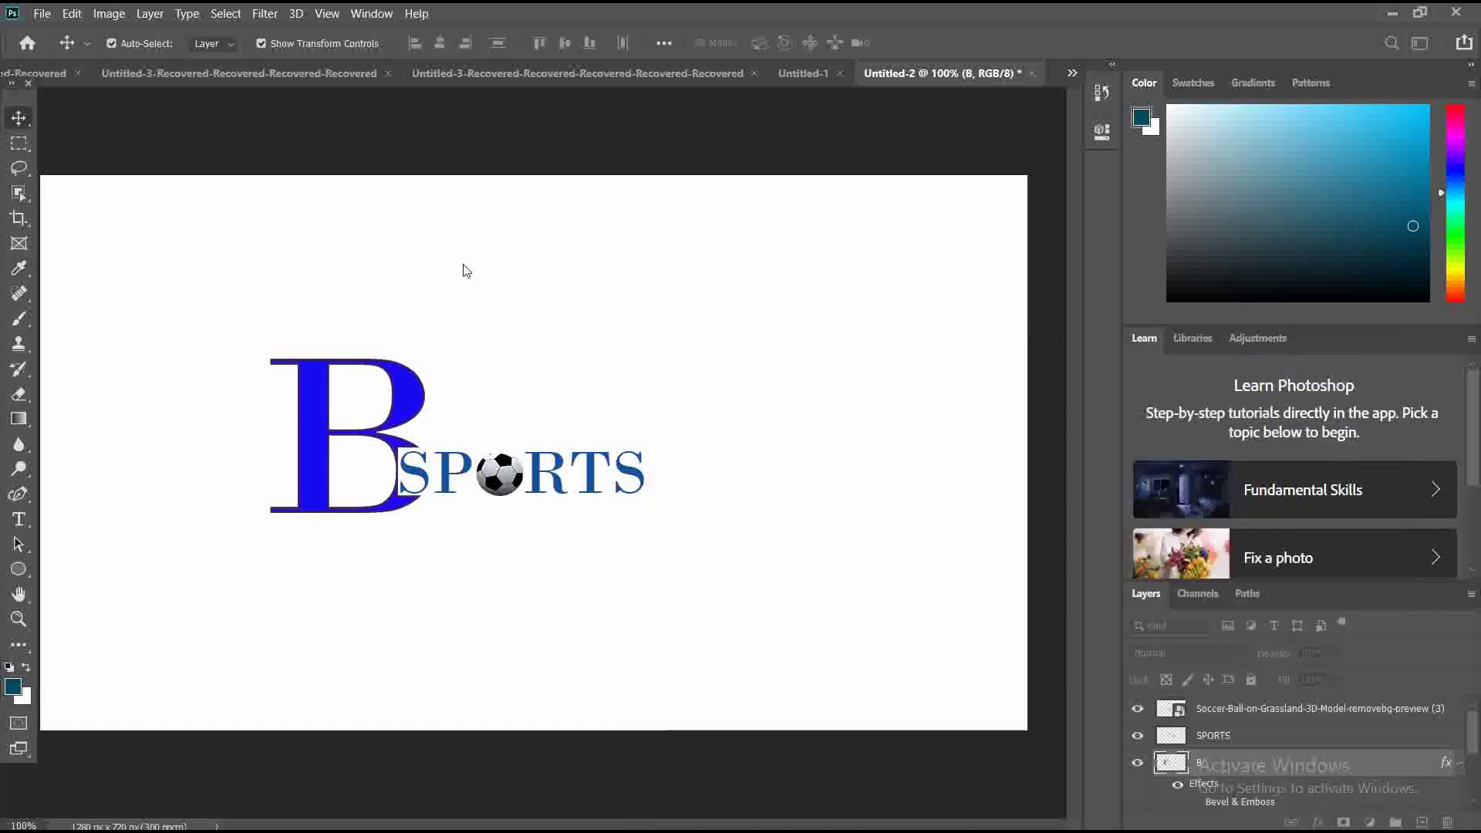
{"action": "left_click", "coordinate": [209, 335]}
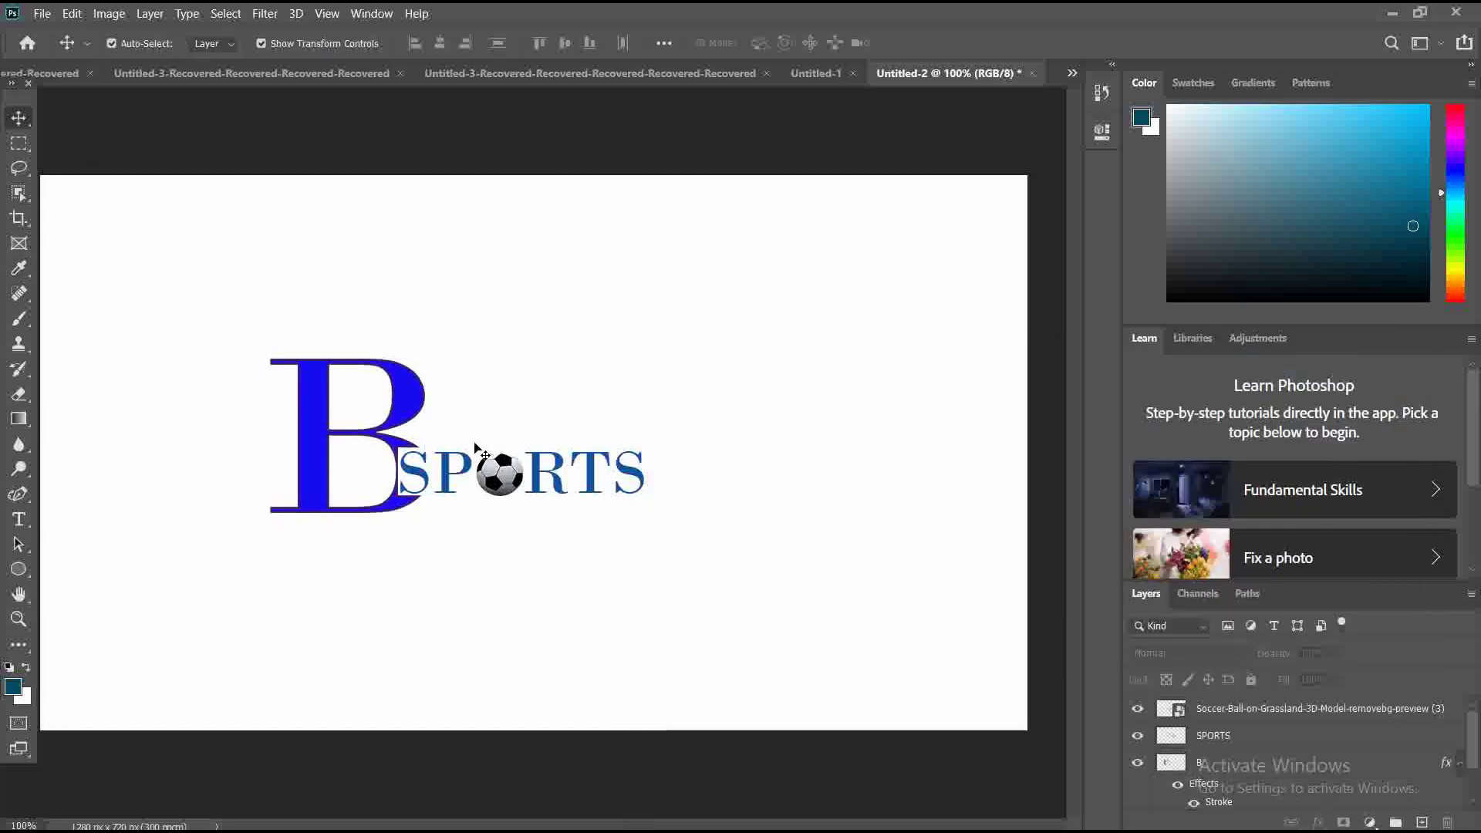
- Add a 7 px light green stroke to the SPORTS layer, positioned Inside with Difference blend mode, and deselect the layer
{"action": "left_click", "coordinate": [626, 480]}
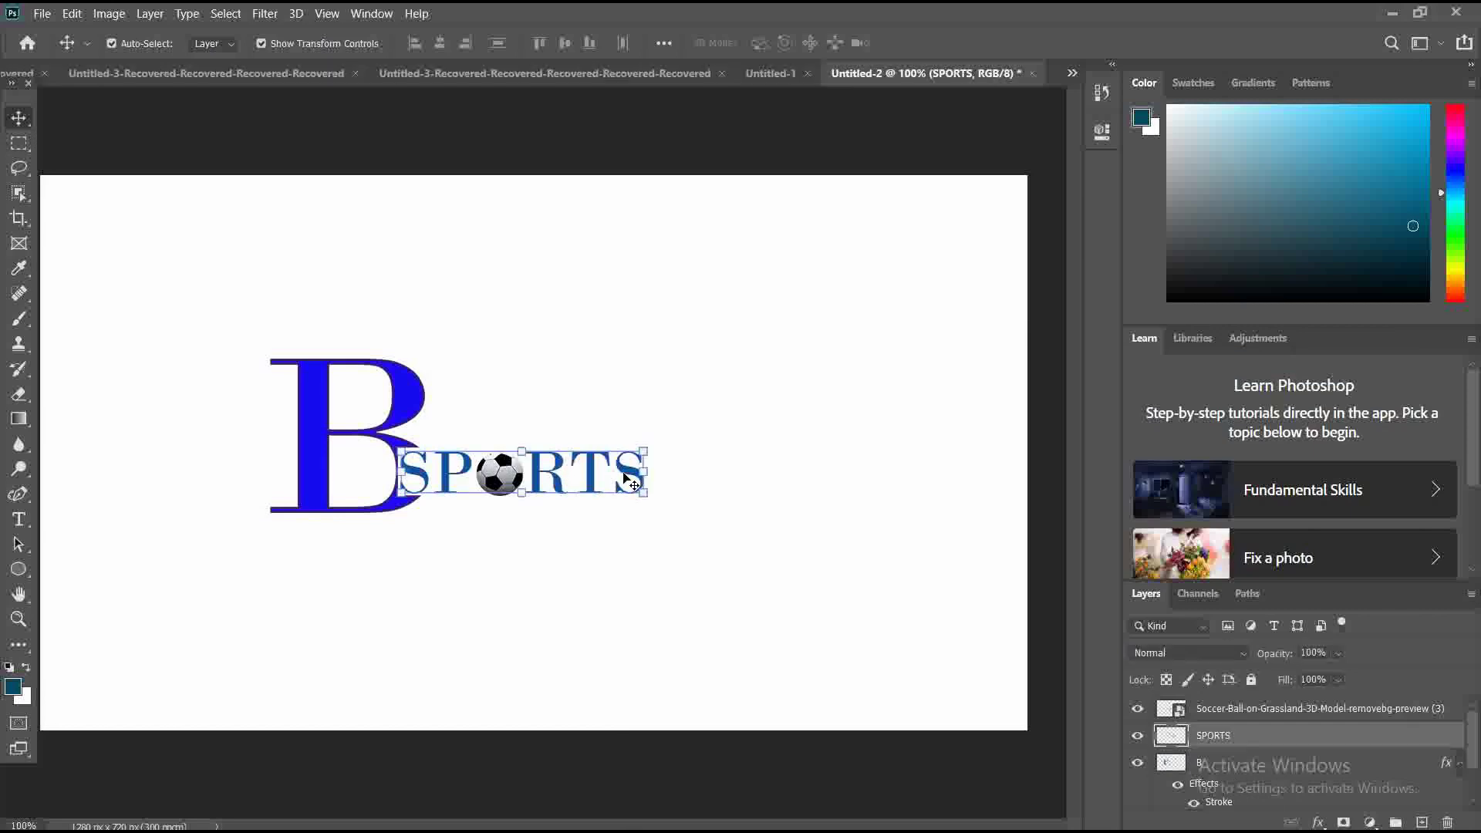
{"action": "left_click", "coordinate": [1318, 822]}
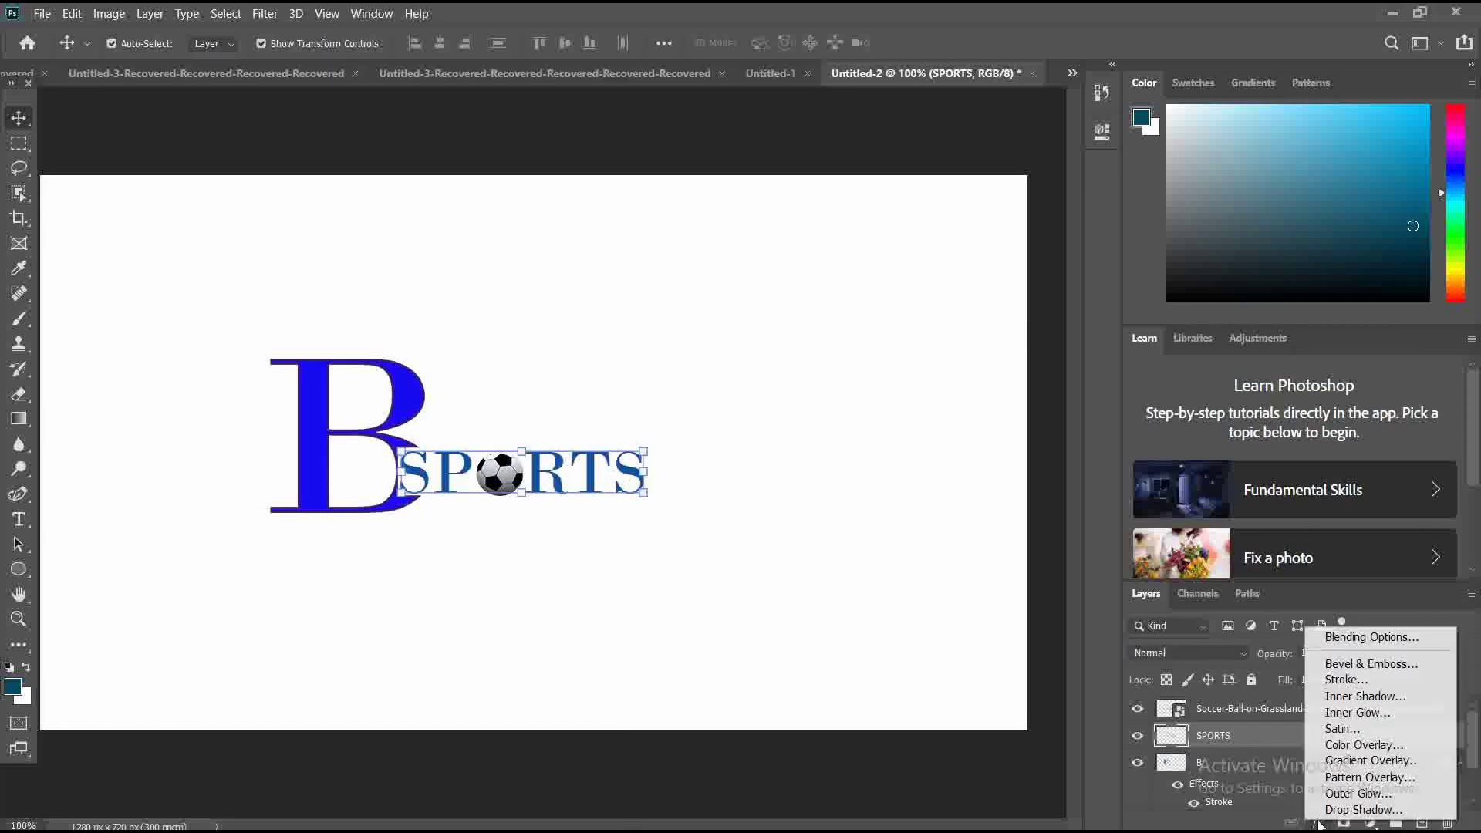
{"action": "left_click", "coordinate": [1351, 679]}
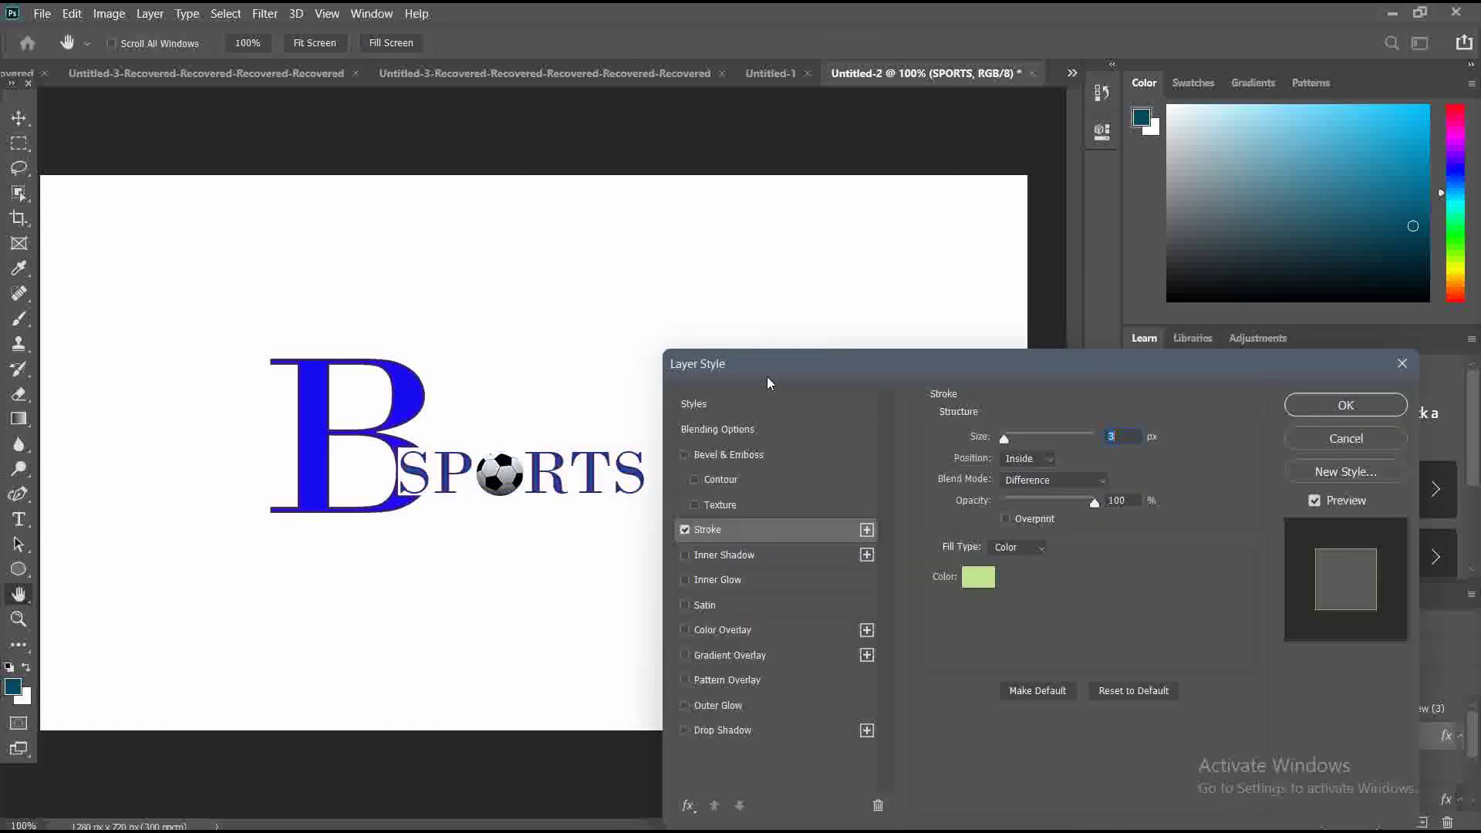
{"action": "left_click_drag", "start_coordinate": [777, 378], "coordinate": [913, 365]}
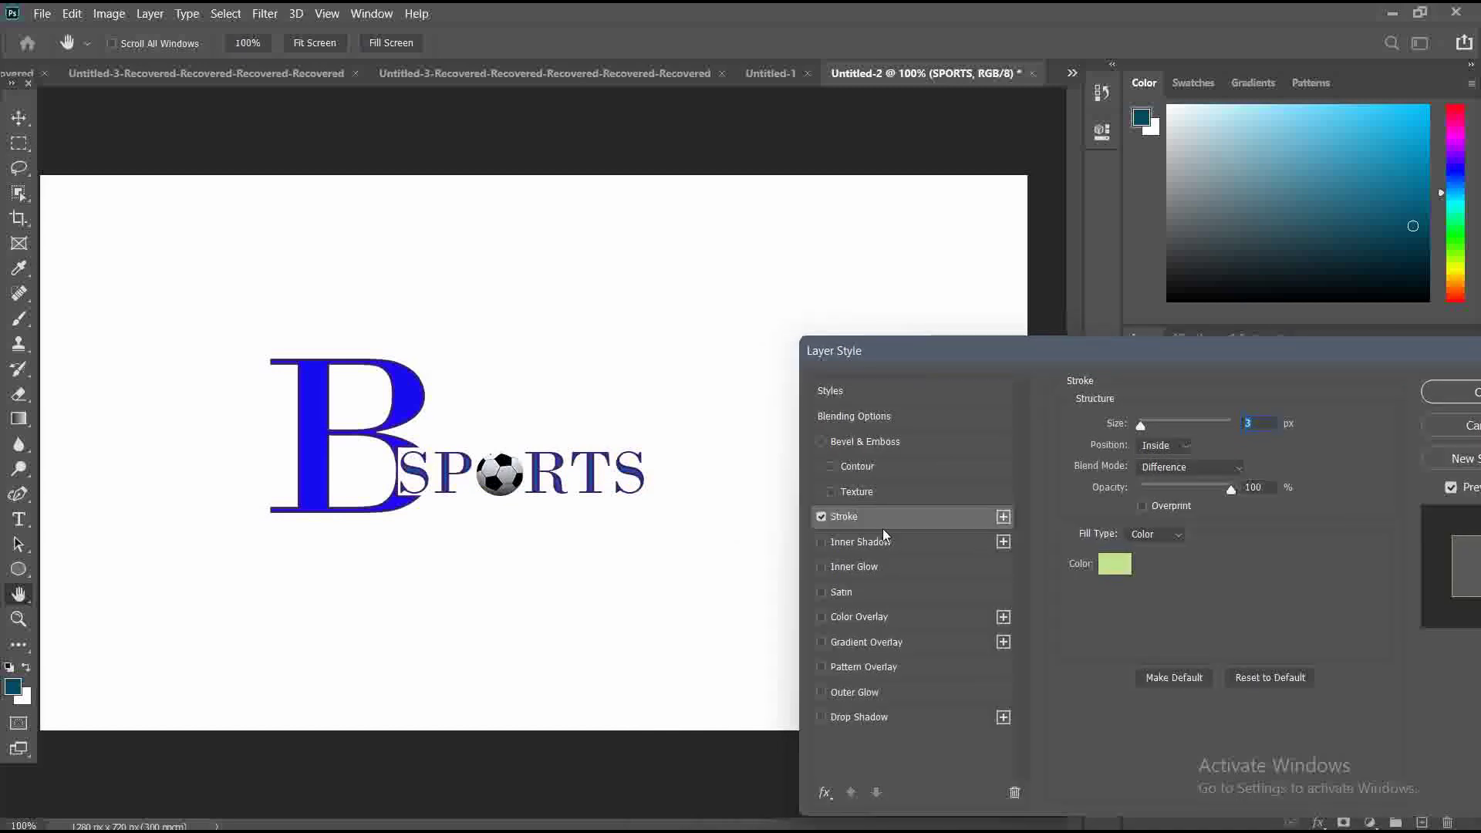
{"action": "key", "text": "Up"}
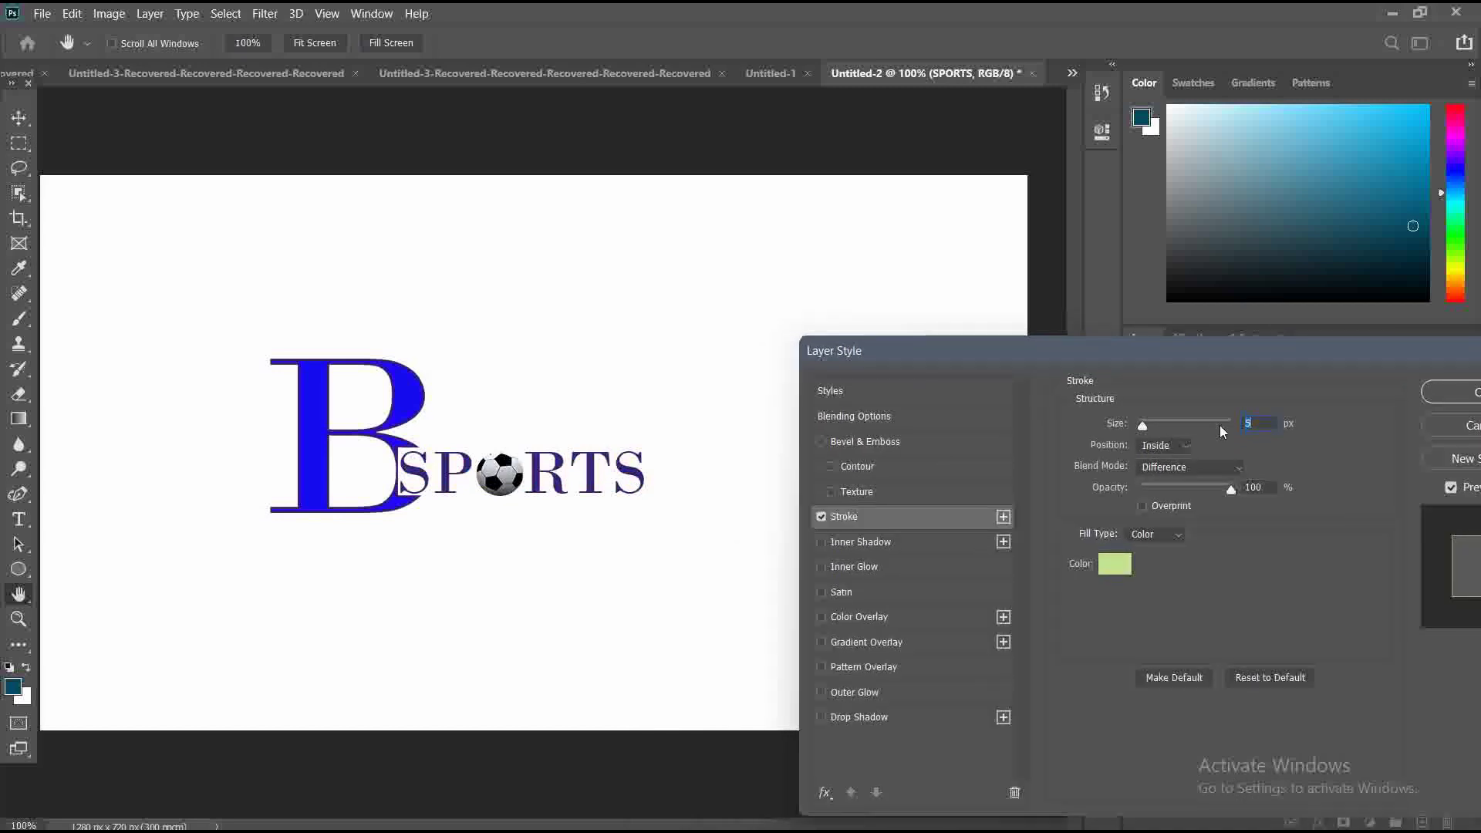
{"action": "key", "text": "Down"}
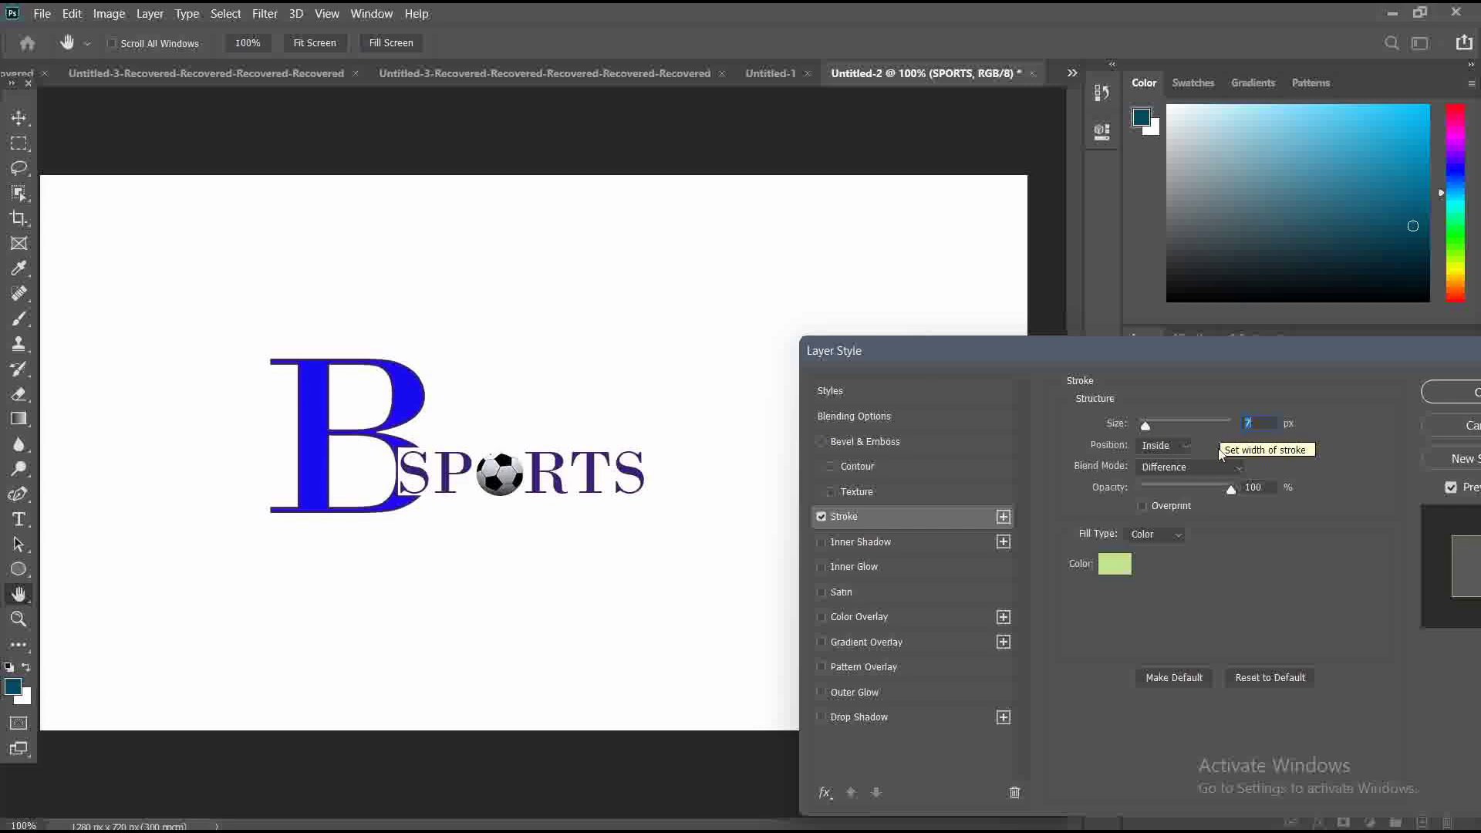
{"action": "left_click_drag", "start_coordinate": [1218, 360], "coordinate": [1028, 360]}
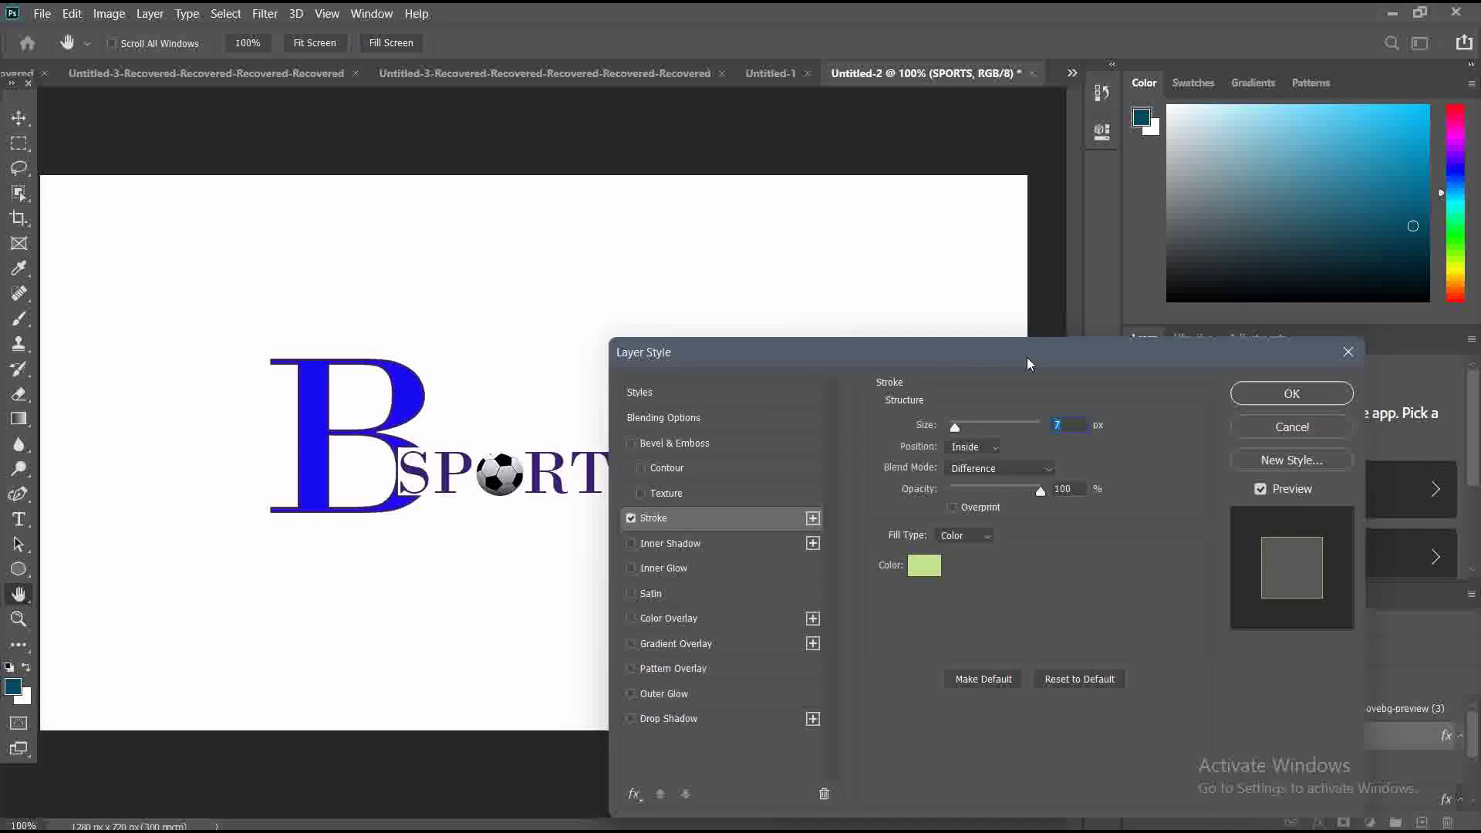
{"action": "left_click", "coordinate": [1279, 397]}
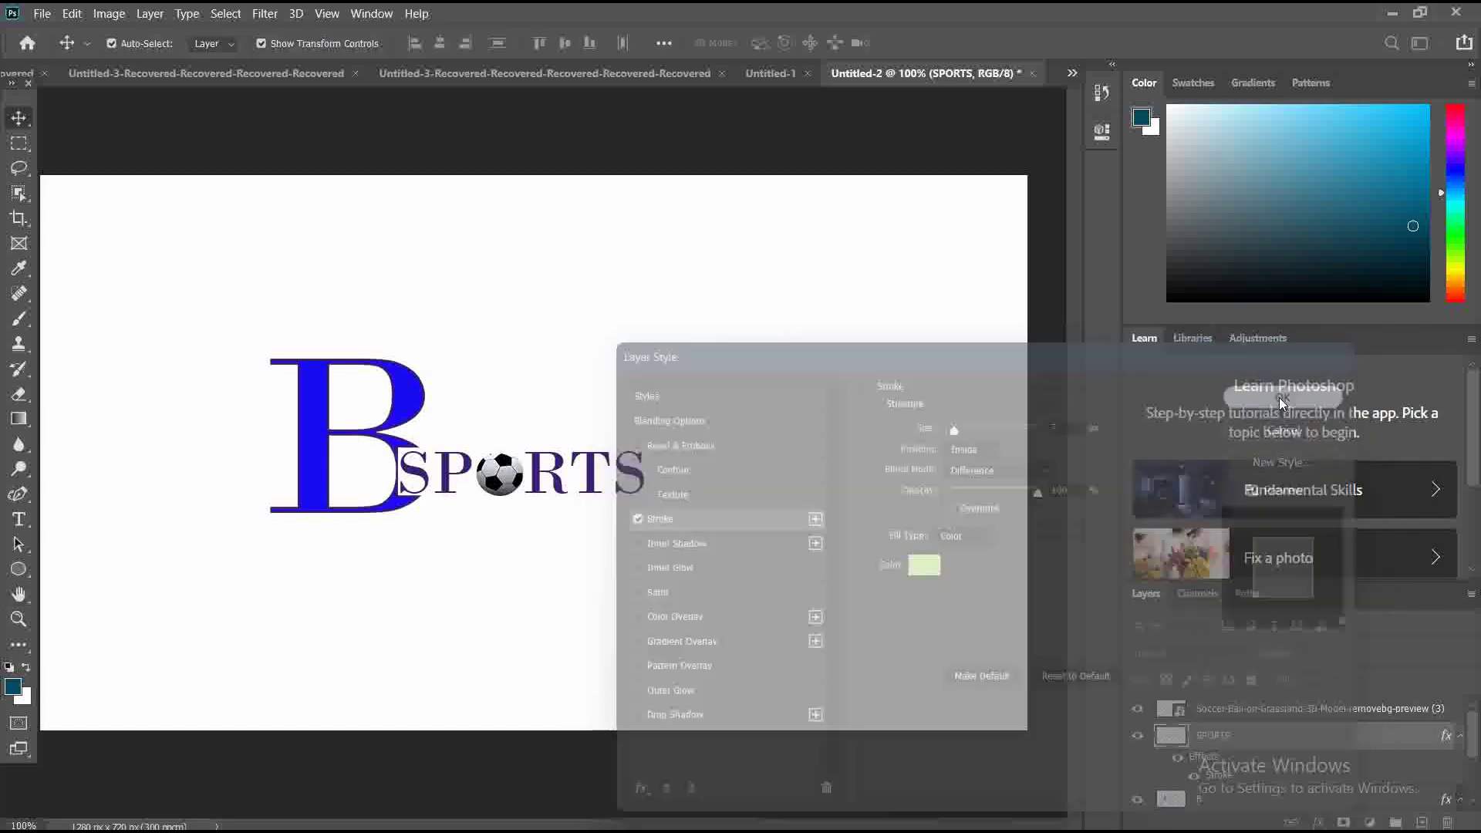
{"action": "left_click", "coordinate": [252, 294]}
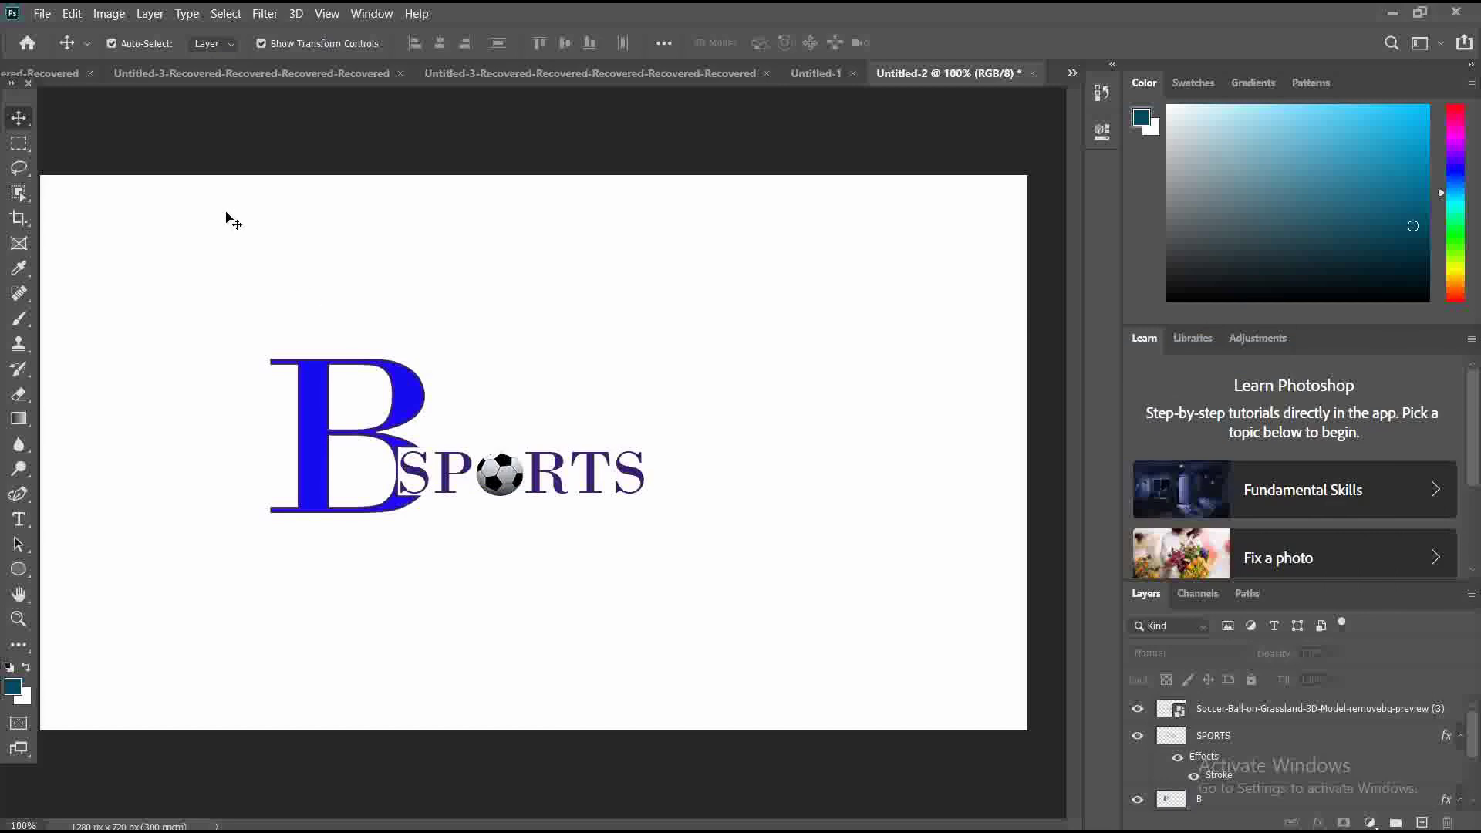
- Unlock the Background layer so it becomes a regular layer
{"action": "left_click", "coordinate": [1138, 803]}
{"action": "left_click", "coordinate": [1138, 802]}
{"action": "left_click_drag", "start_coordinate": [1470, 725], "coordinate": [1470, 772]}
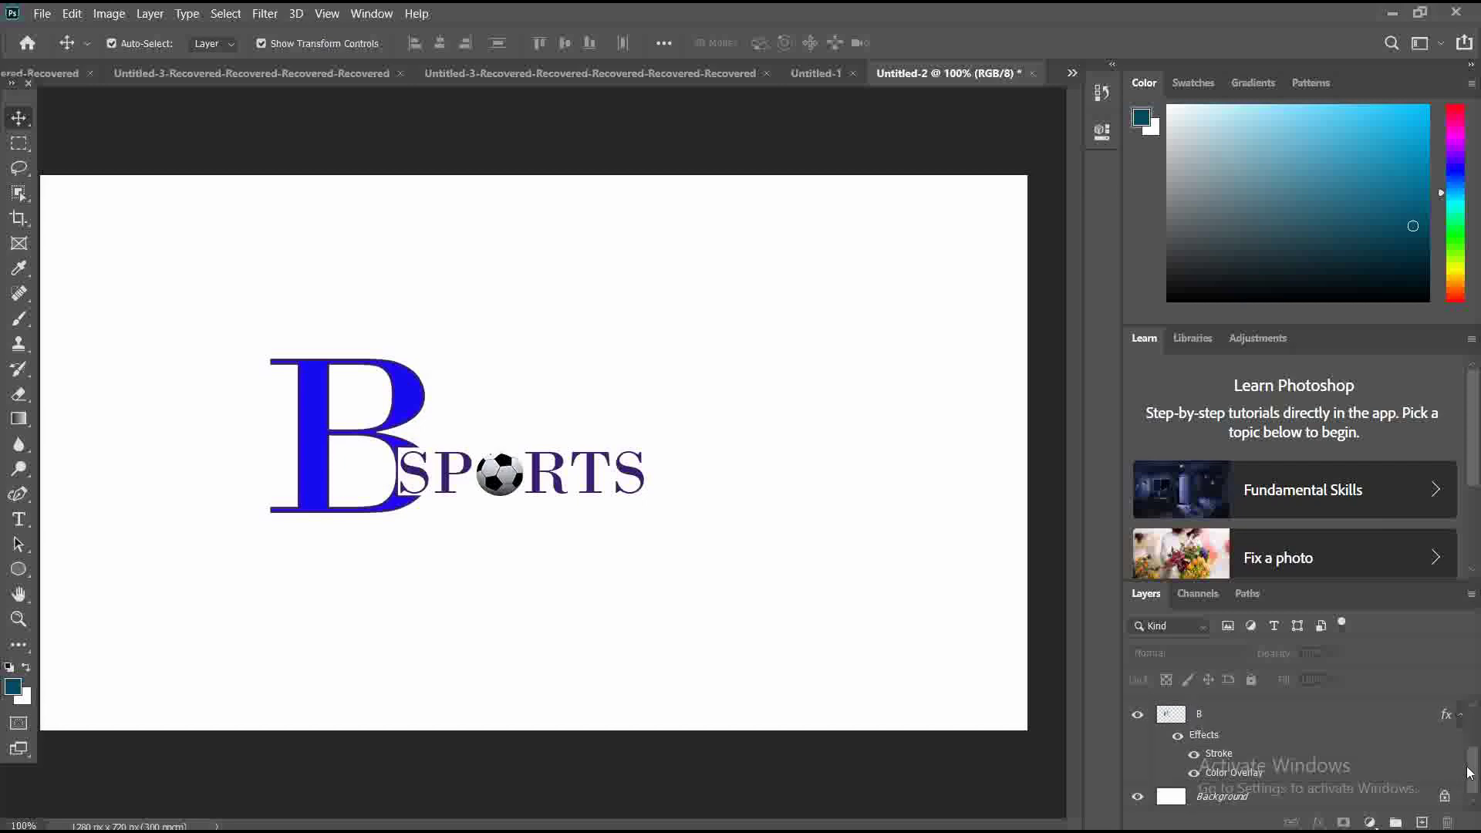
{"action": "left_click", "coordinate": [1444, 796]}
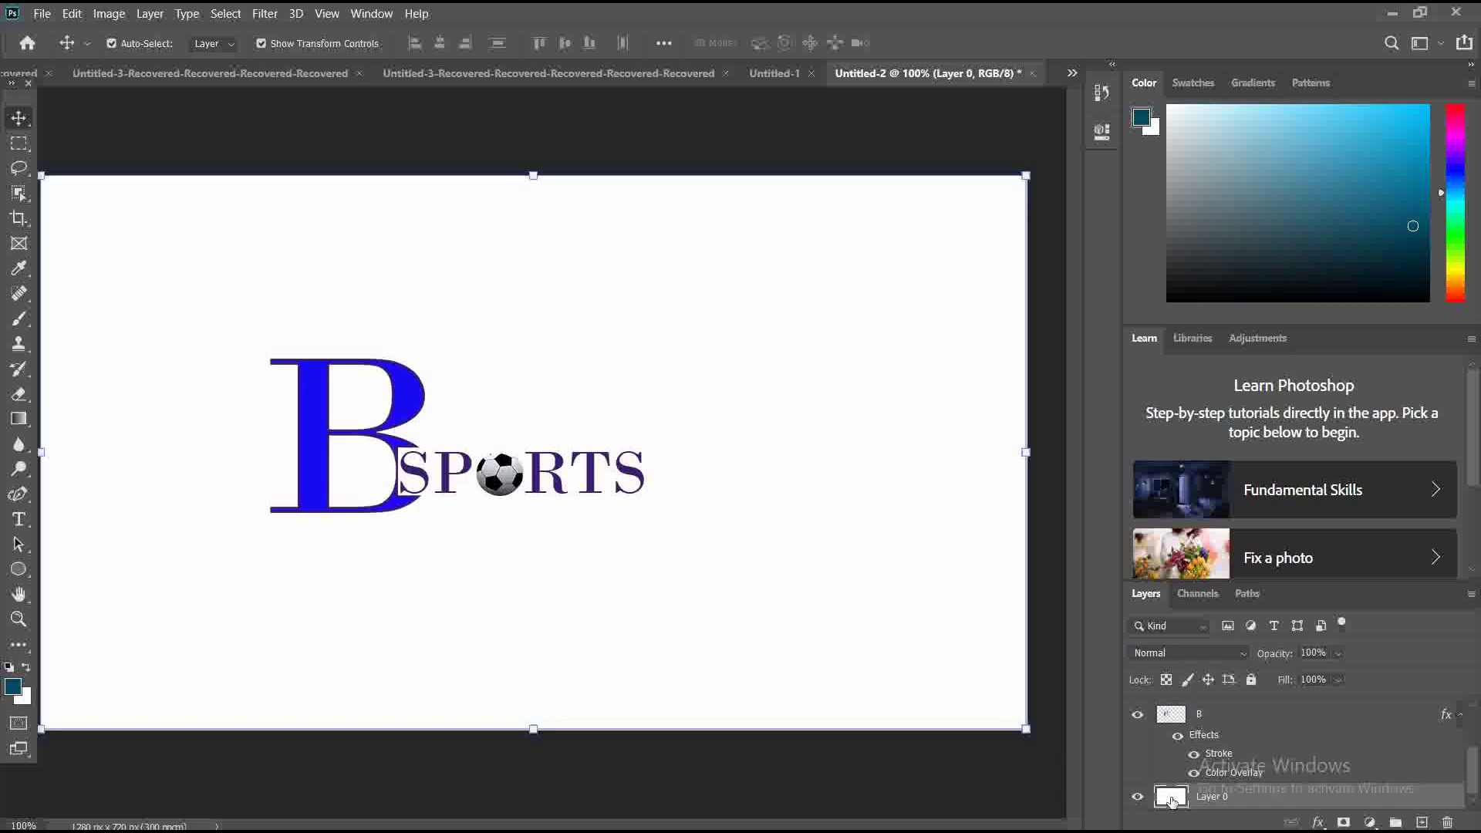
- Give the white background layer a Color Overlay in near-black #02020c, apply the style and deselect the layer
{"action": "double_click", "coordinate": [1171, 802]}
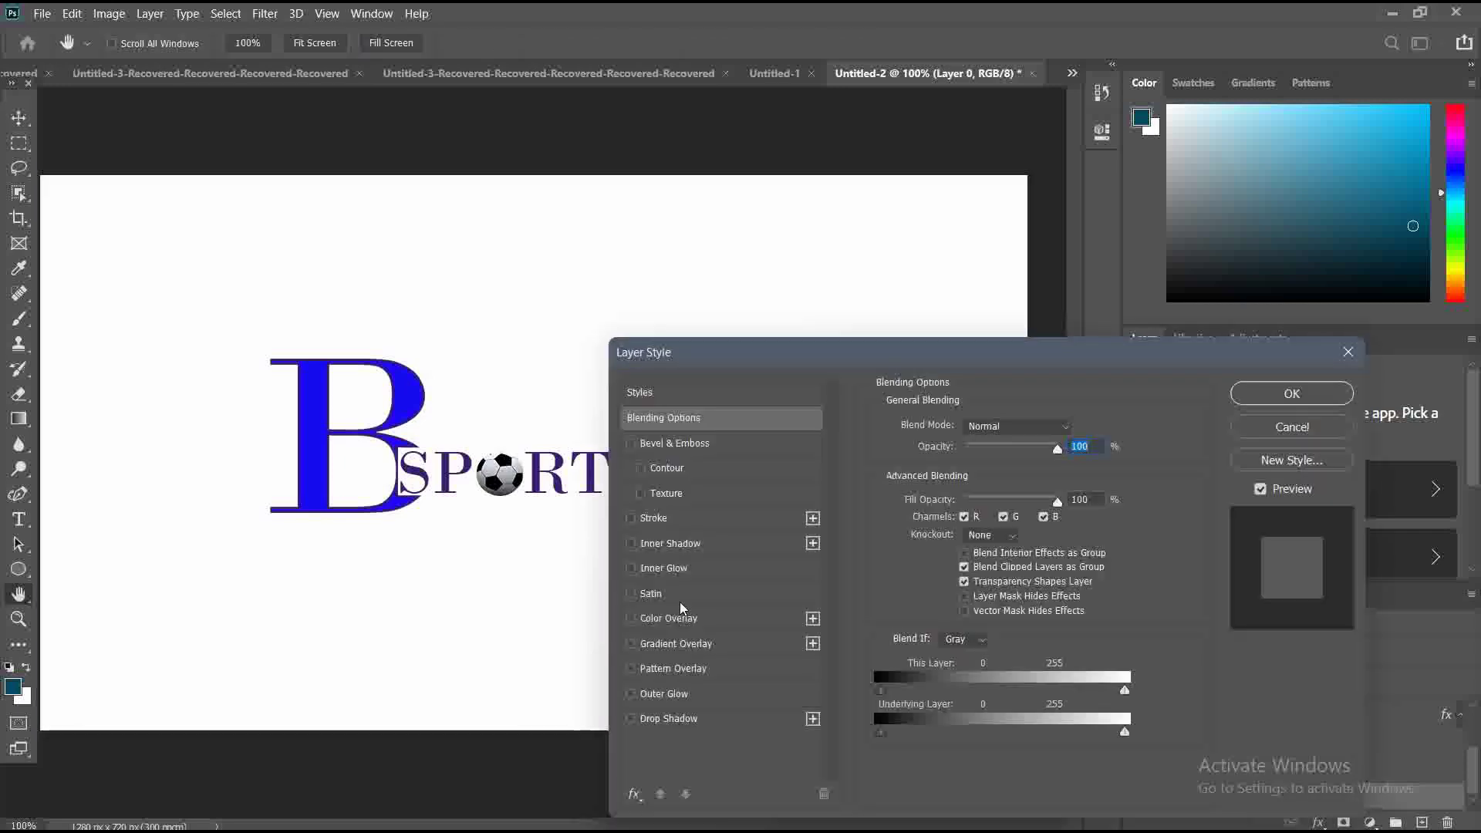
{"action": "left_click", "coordinate": [770, 617]}
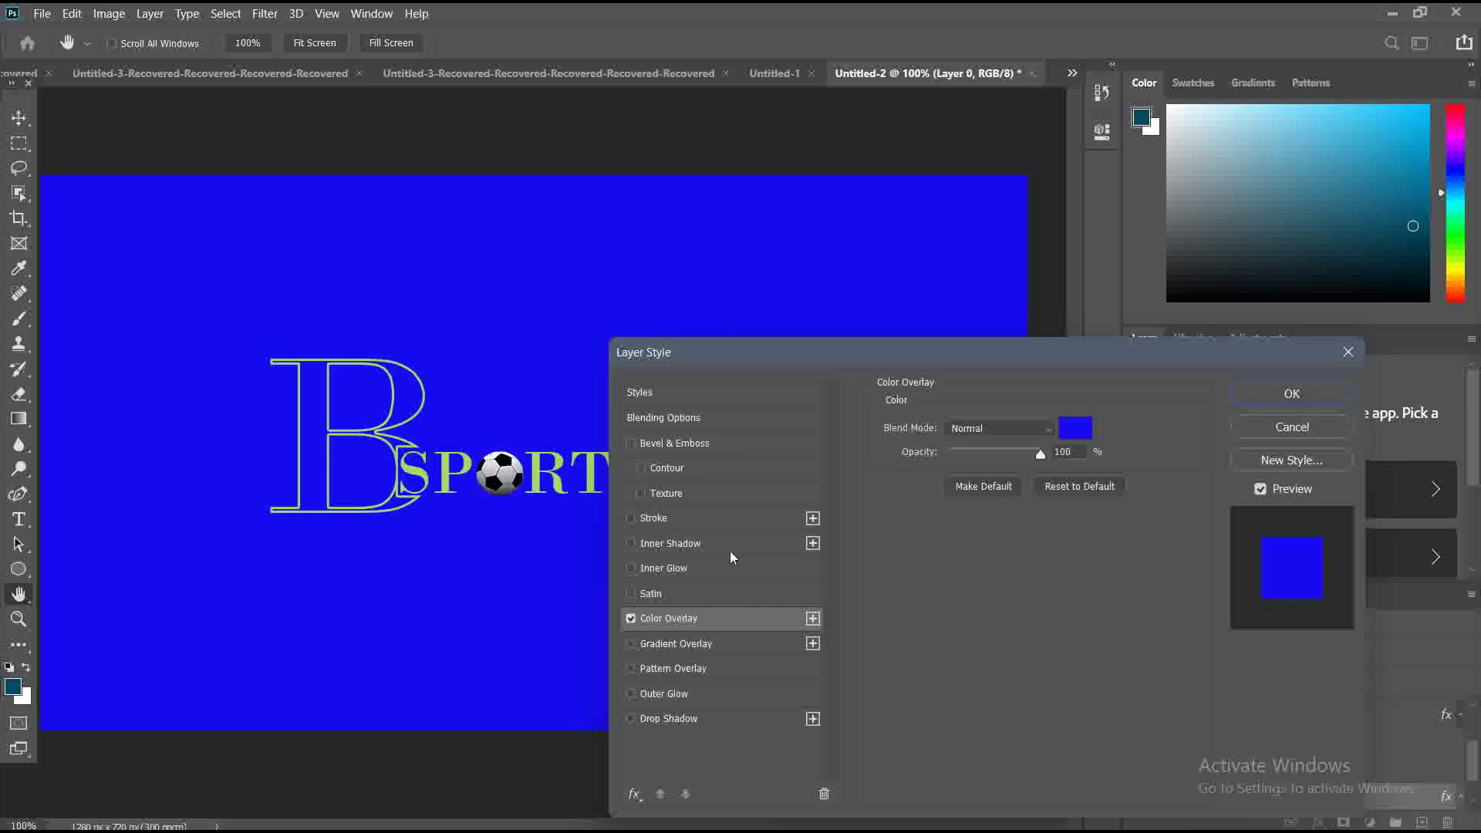
{"action": "left_click_drag", "start_coordinate": [952, 354], "coordinate": [1153, 257]}
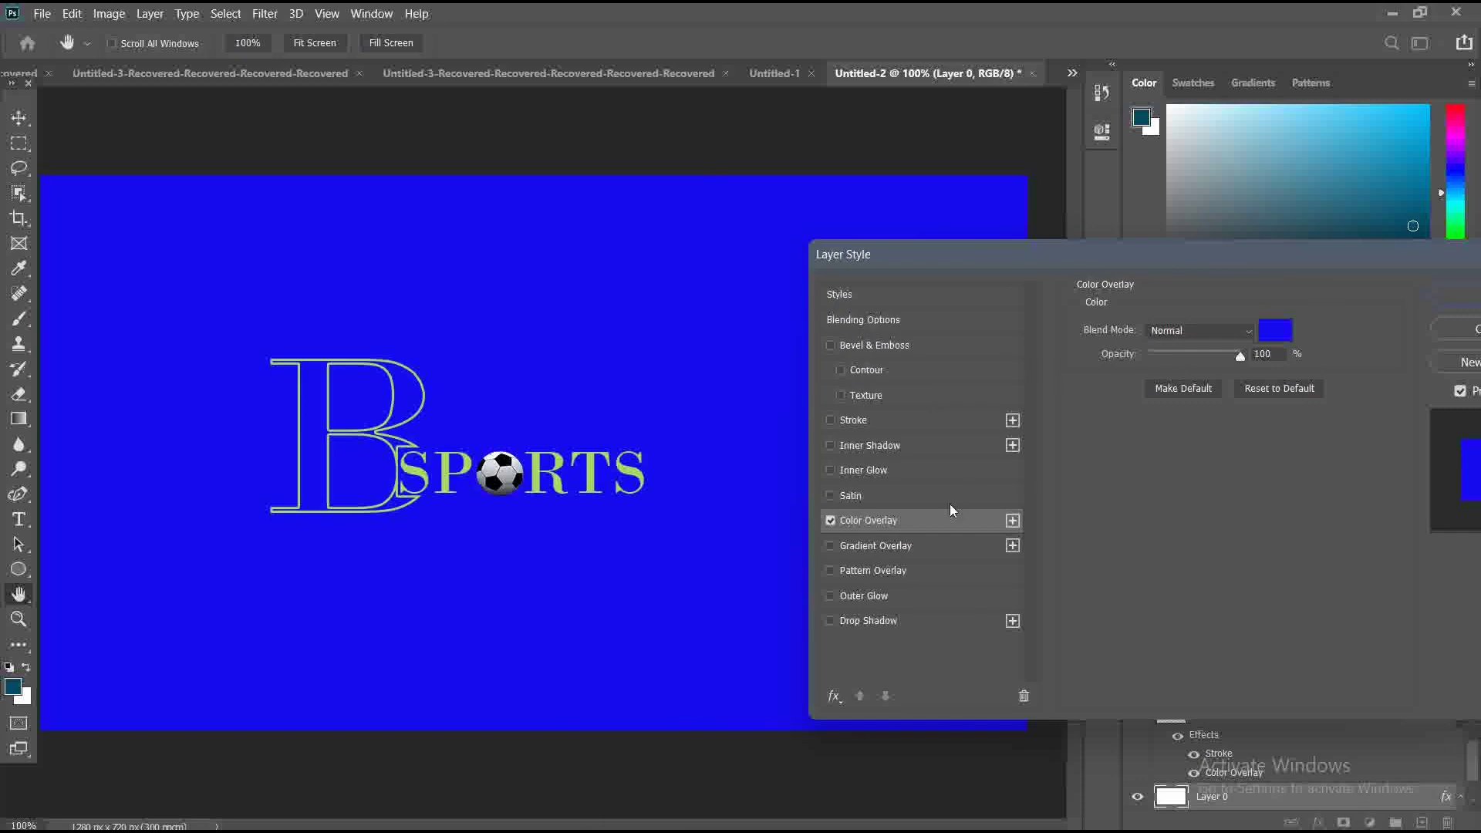
{"action": "left_click", "coordinate": [1273, 332]}
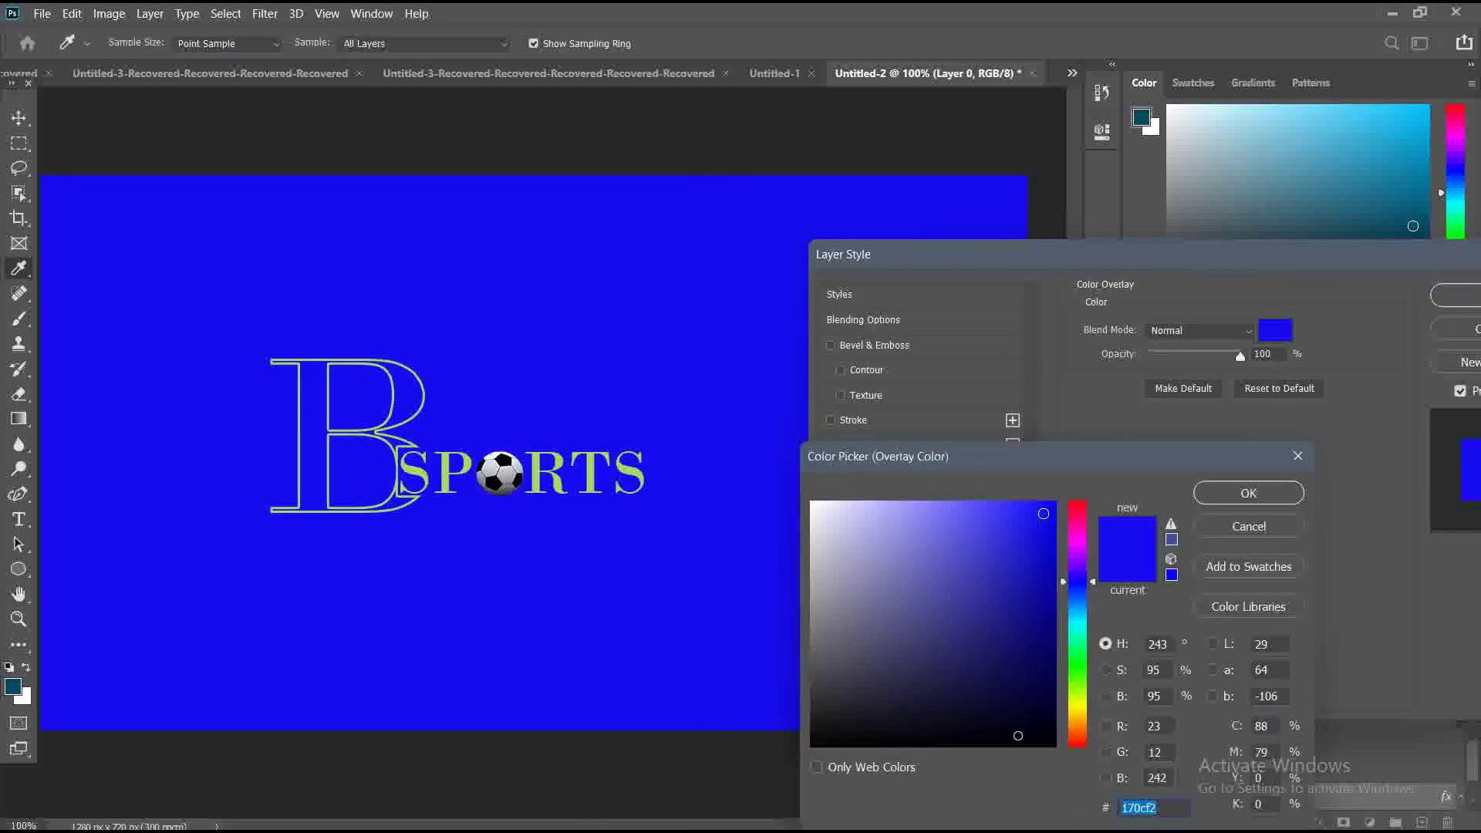
{"action": "left_click", "coordinate": [1018, 736]}
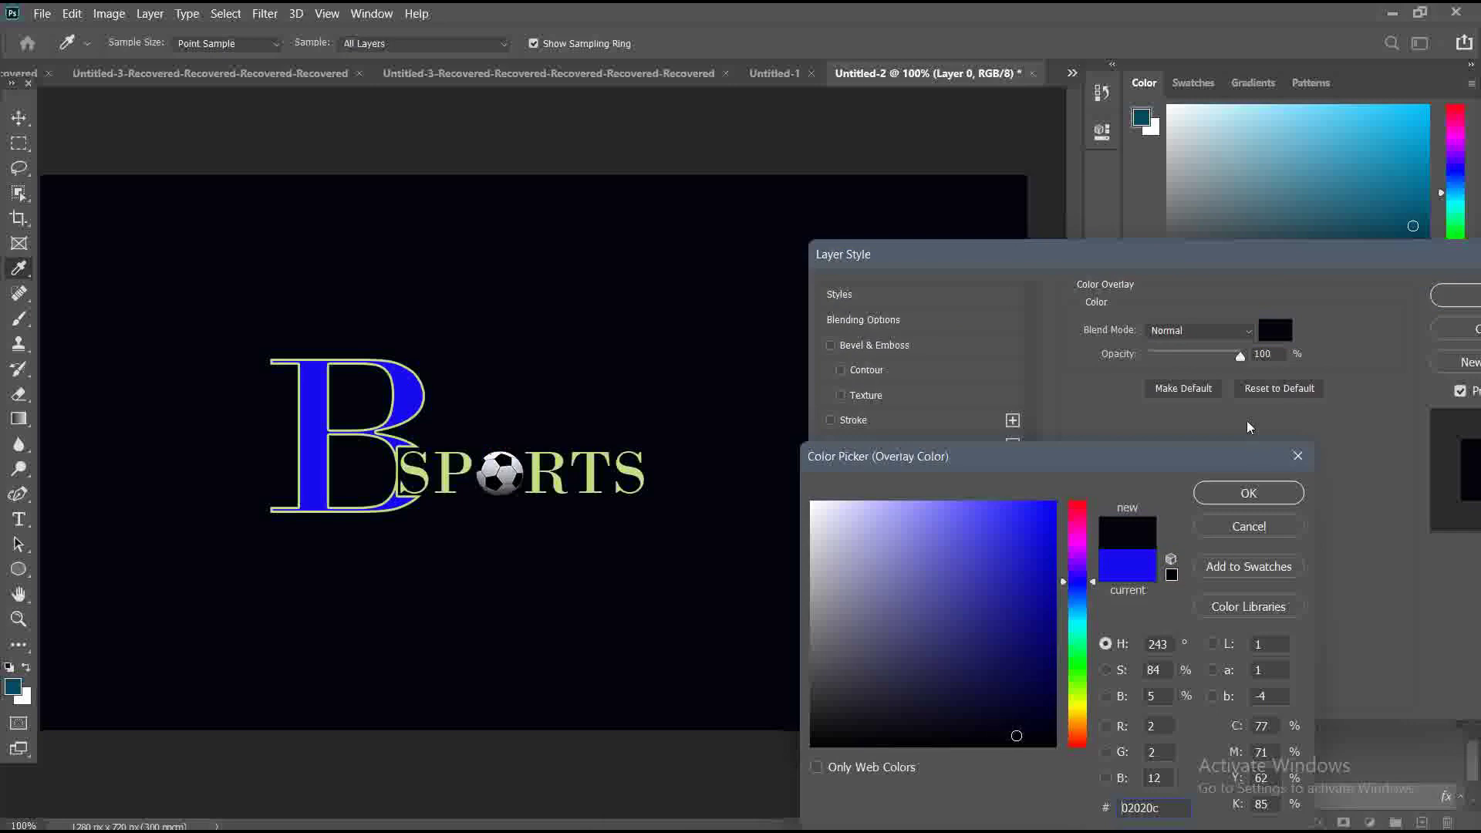
{"action": "left_click", "coordinate": [1250, 495]}
{"action": "left_click_drag", "start_coordinate": [1303, 272], "coordinate": [1041, 270]}
{"action": "left_click", "coordinate": [1232, 294]}
{"action": "left_click", "coordinate": [155, 142]}
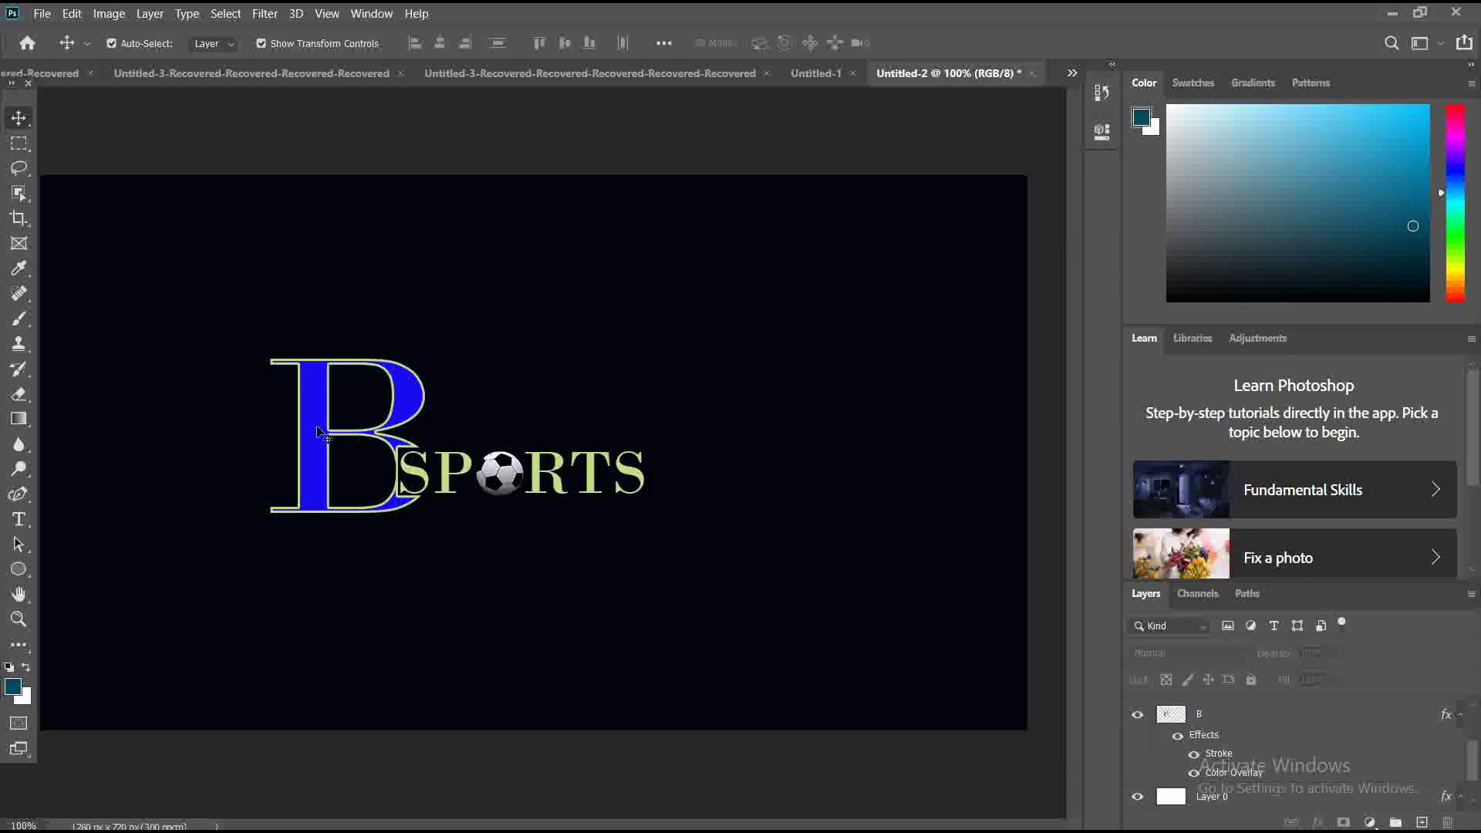
- Hide the background layer and export the logo to the desktop as a transparent 1280 x 720 PNG named Untitled-2GGGGGGGG
{"action": "left_click", "coordinate": [107, 304]}
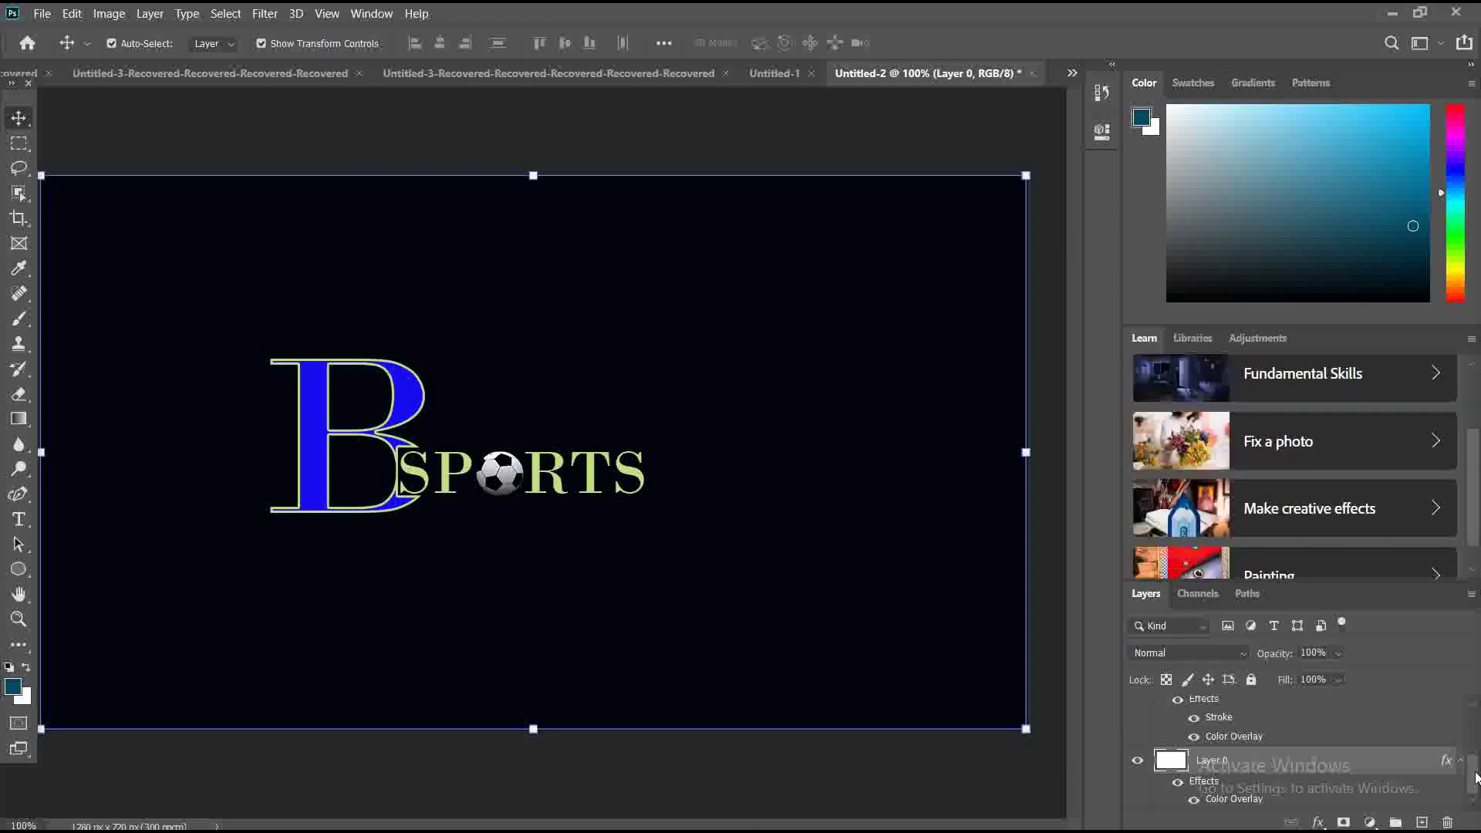
{"action": "left_click", "coordinate": [1138, 764]}
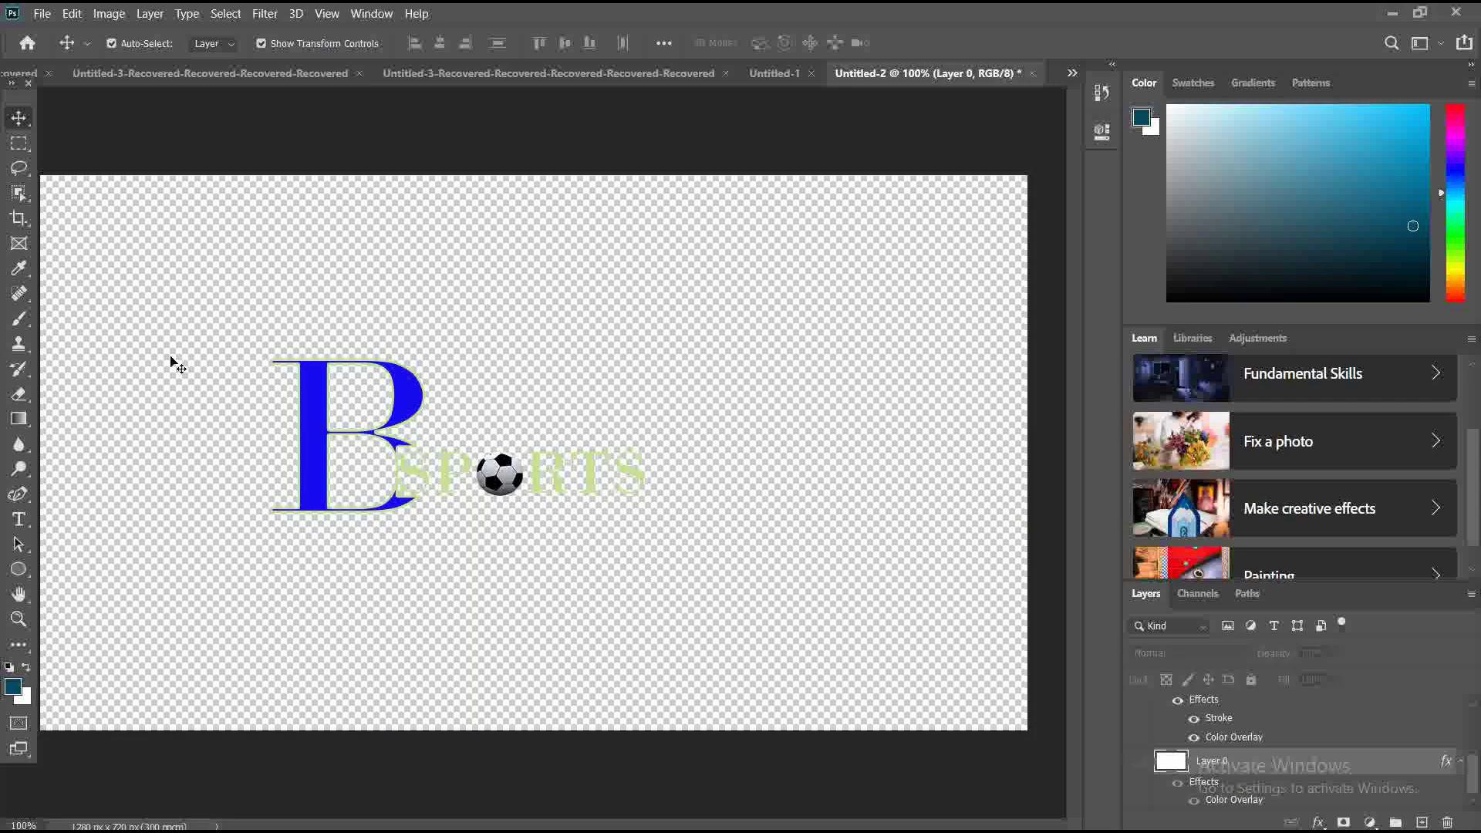
{"action": "left_click", "coordinate": [42, 13]}
{"action": "mouse_move", "coordinate": [154, 281]}
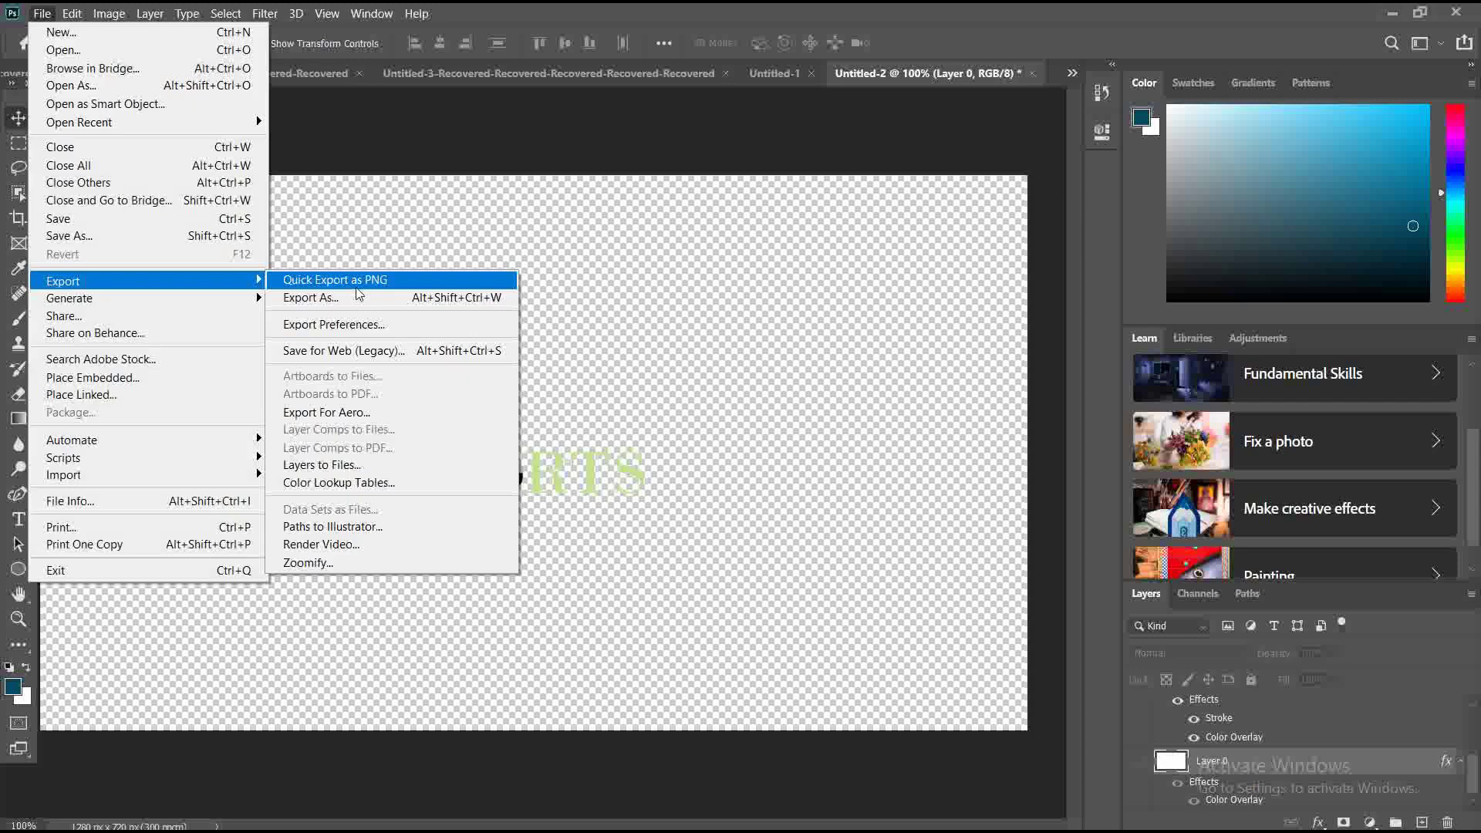
{"action": "left_click", "coordinate": [356, 298]}
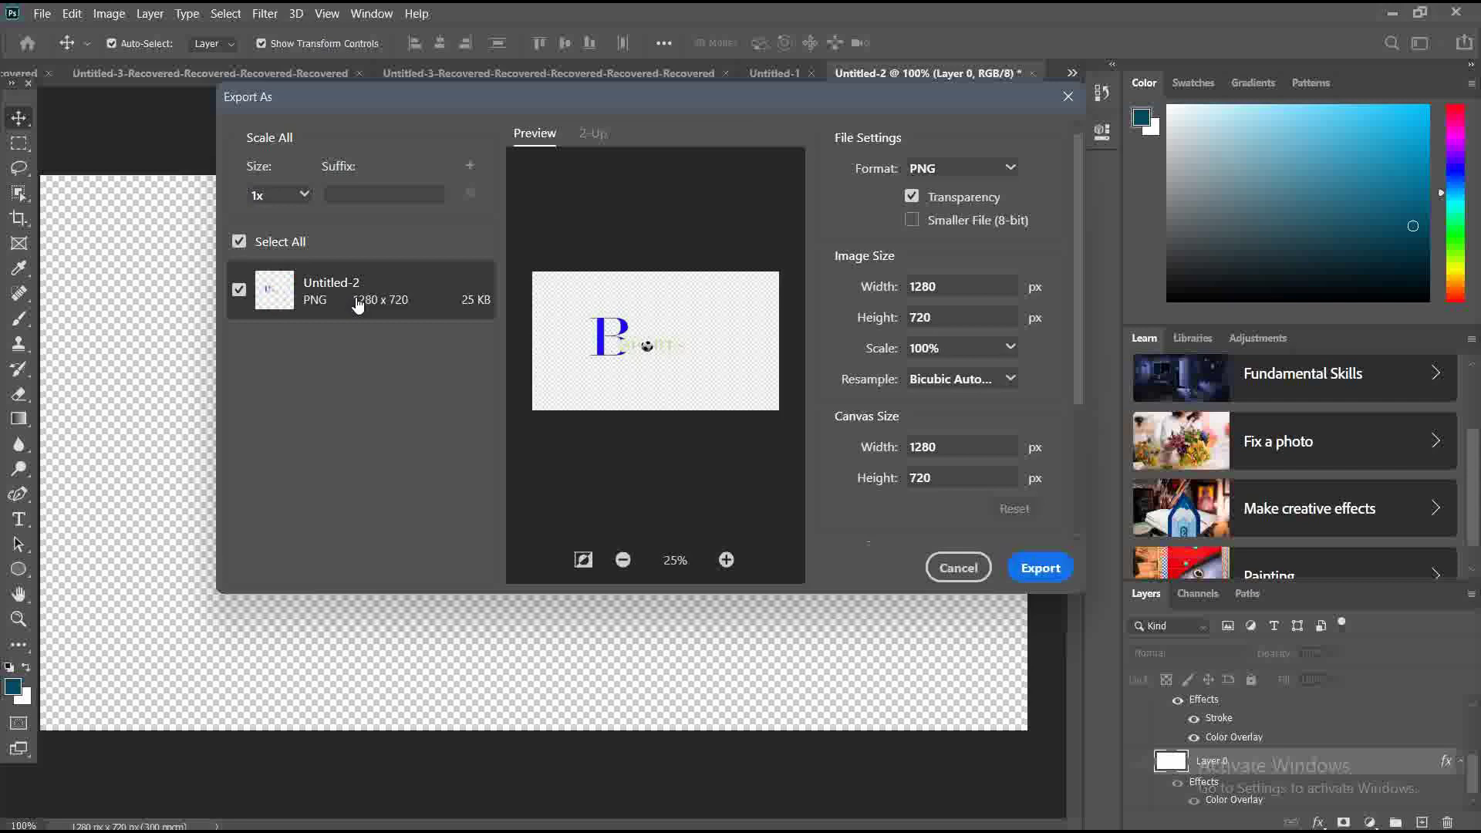
{"action": "left_click", "coordinate": [1045, 569]}
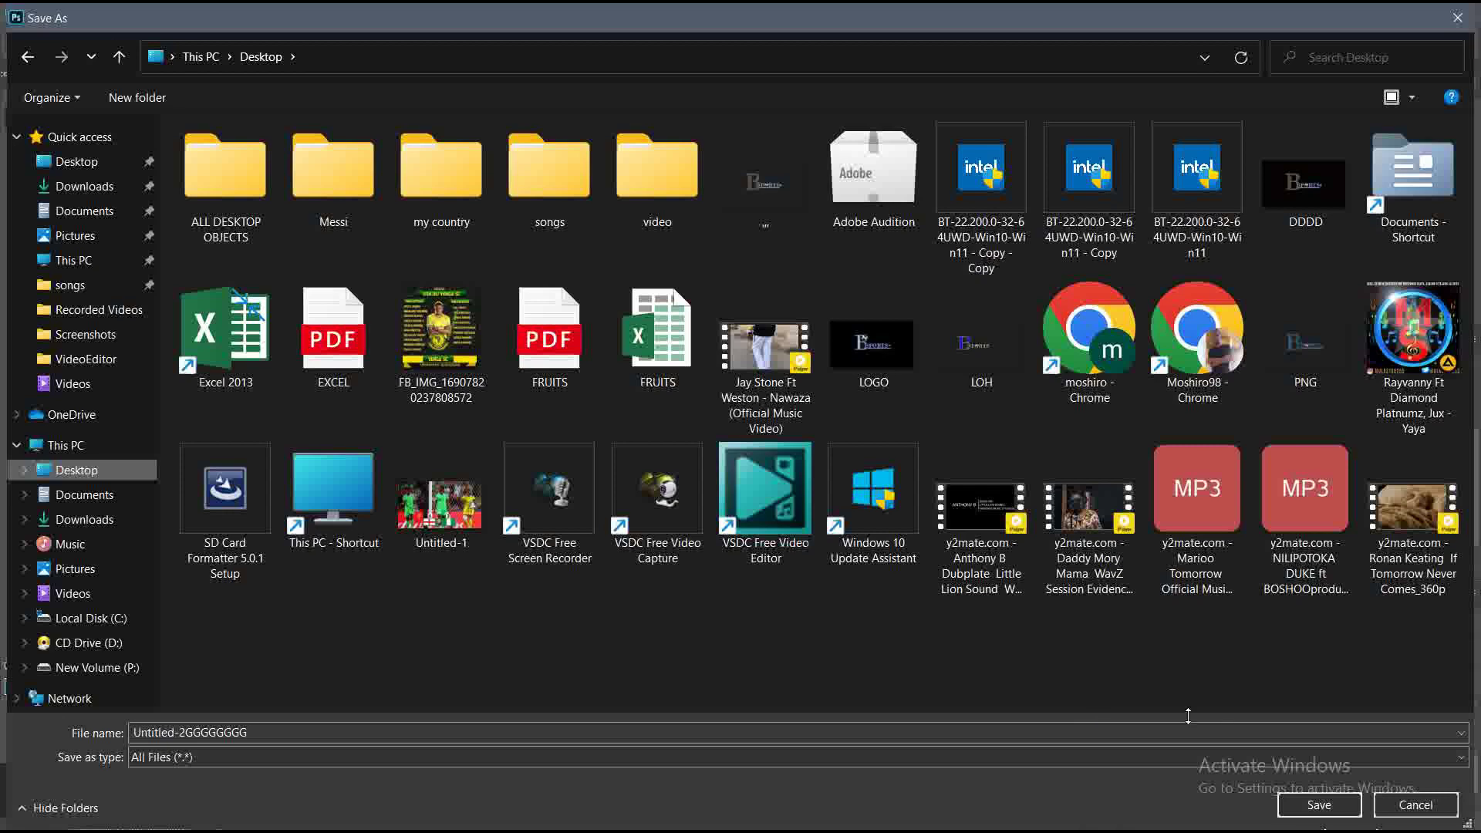
{"action": "left_click", "coordinate": [1309, 807]}
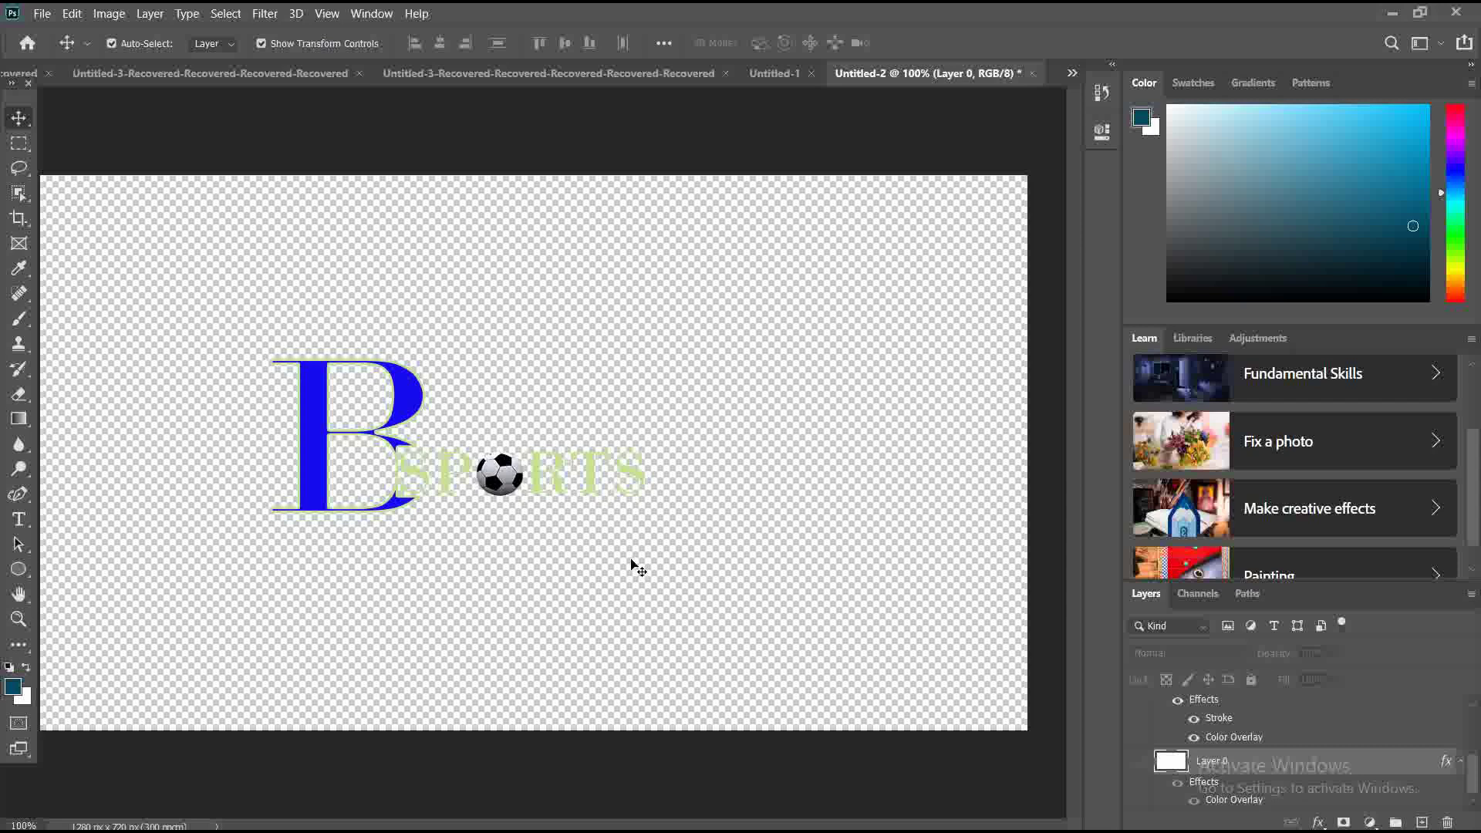
- Switch to the open project in VSDC Video Editor and dismiss its memory warning
{"action": "left_click", "coordinate": [1391, 17]}
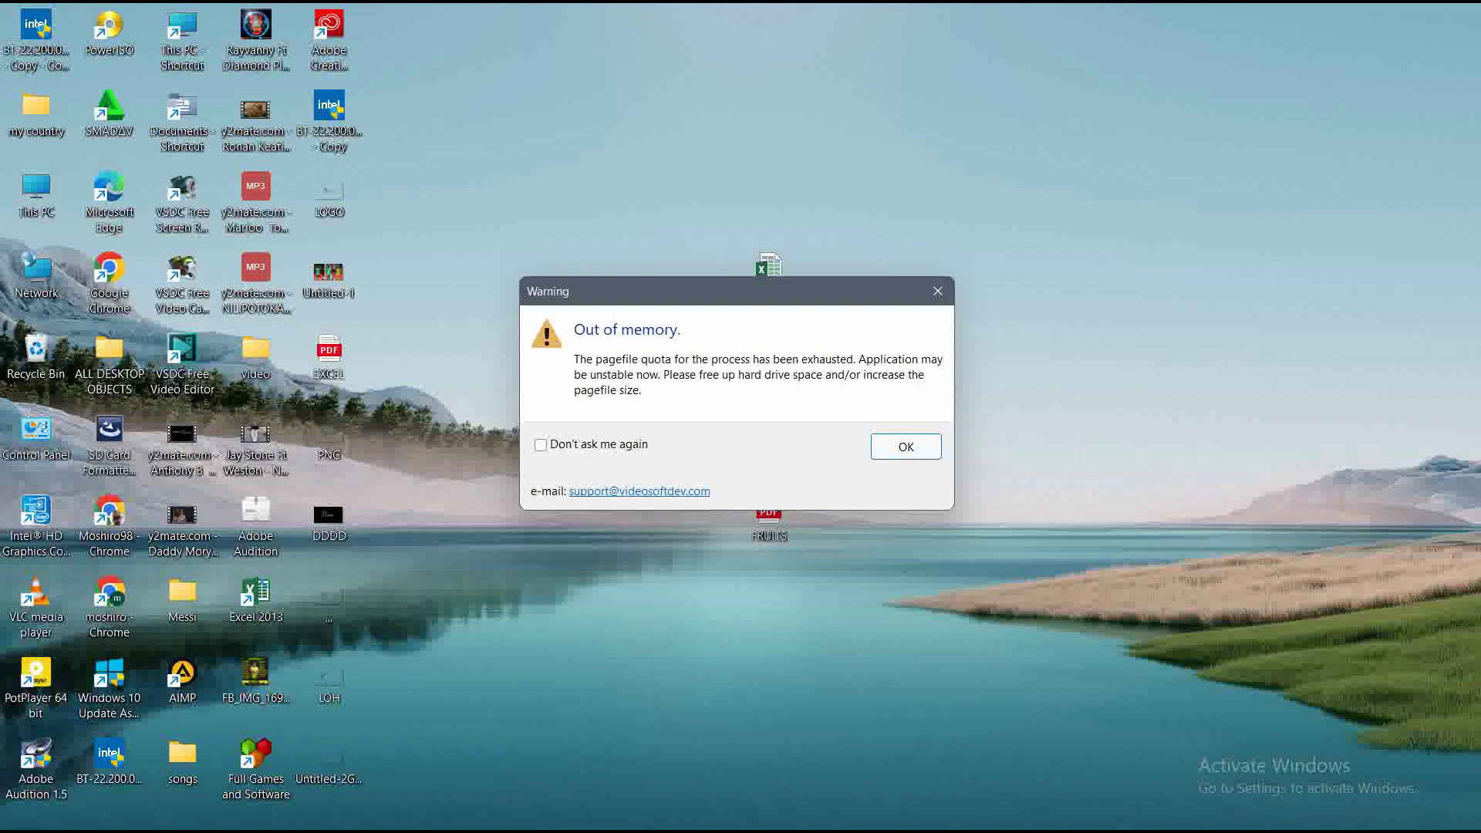
{"action": "mouse_move", "coordinate": [370, 824]}
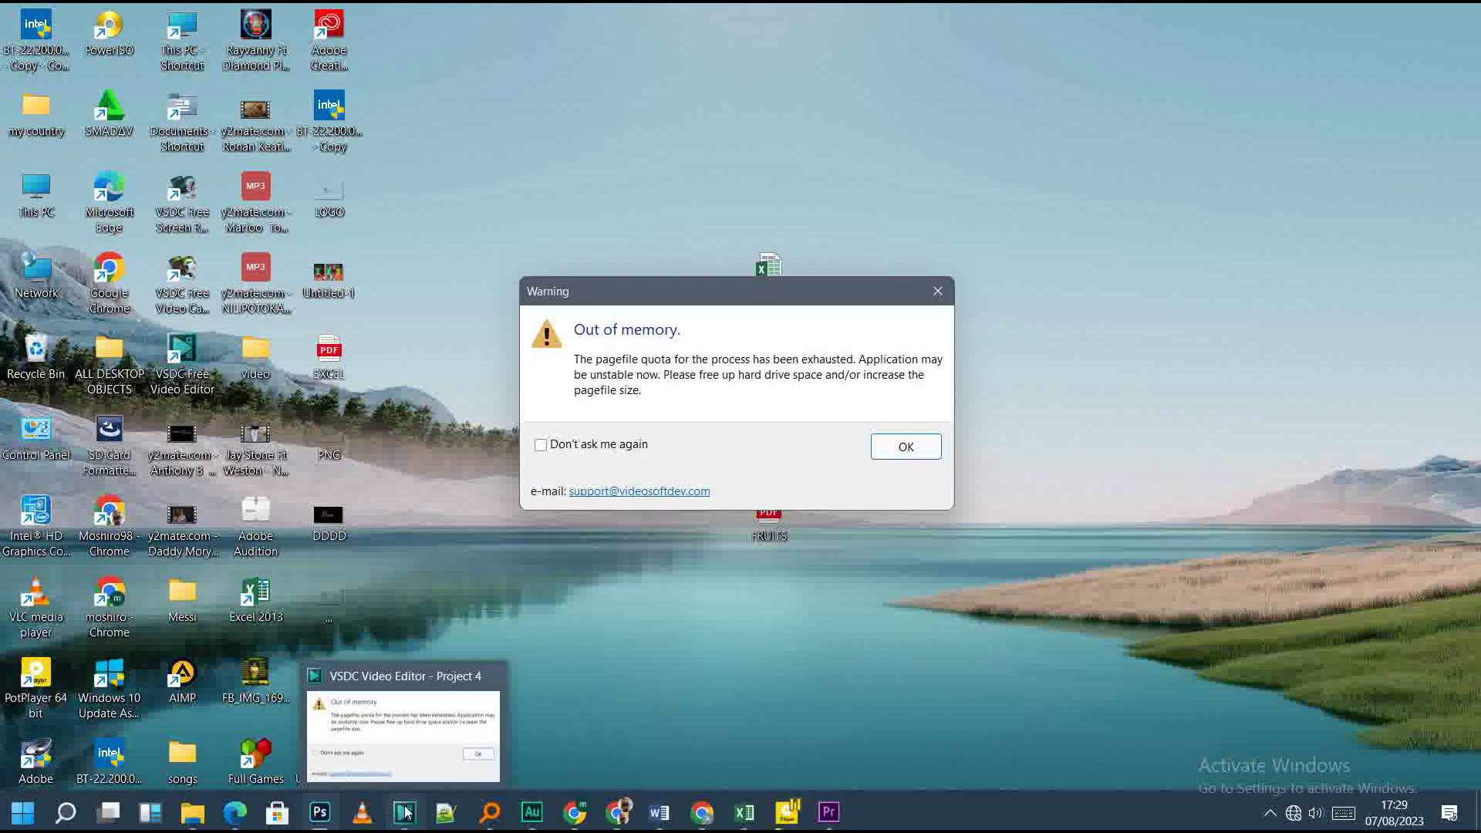
{"action": "left_click", "coordinate": [423, 756]}
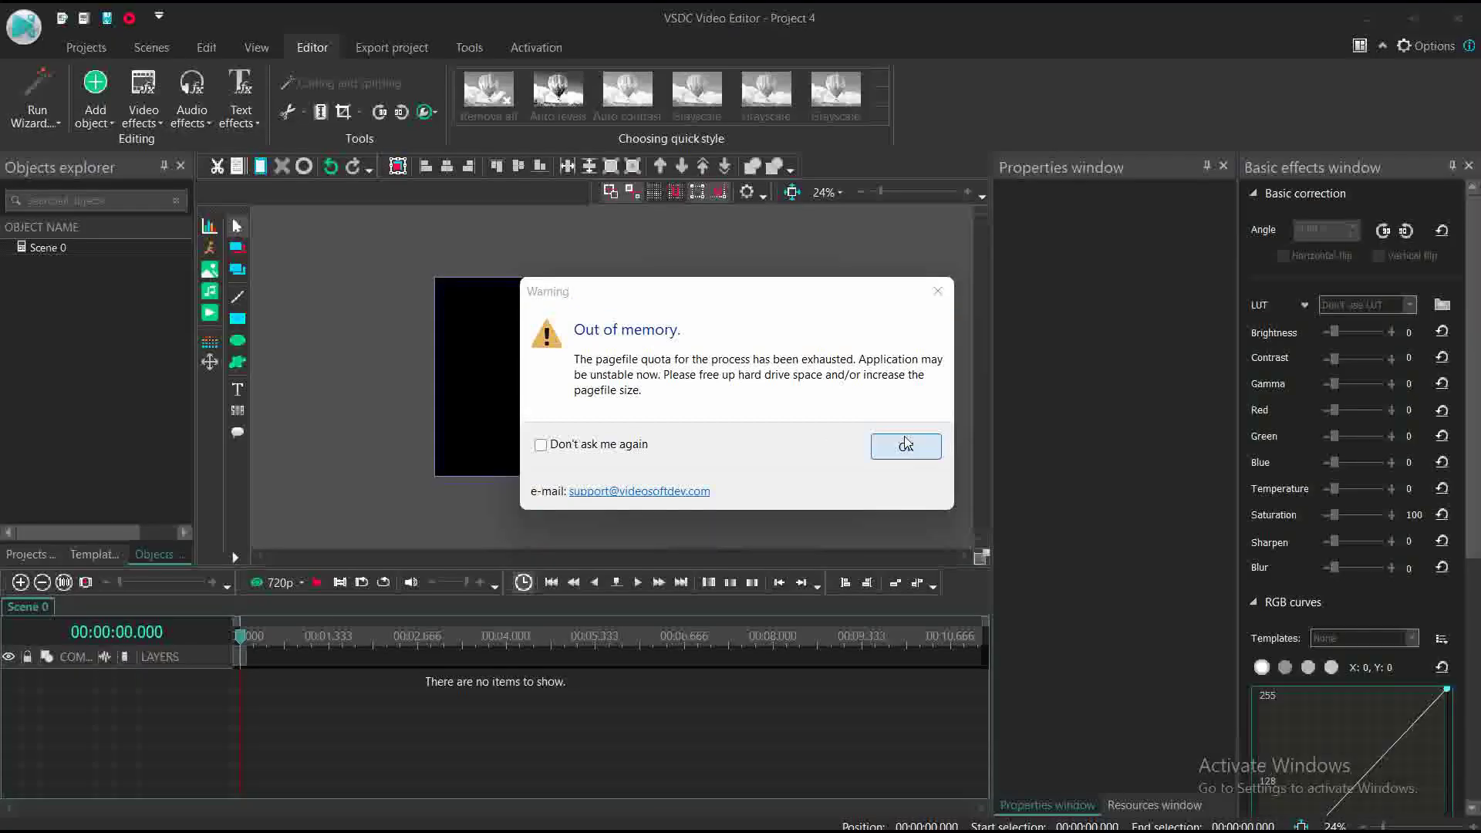
{"action": "left_click", "coordinate": [907, 447]}
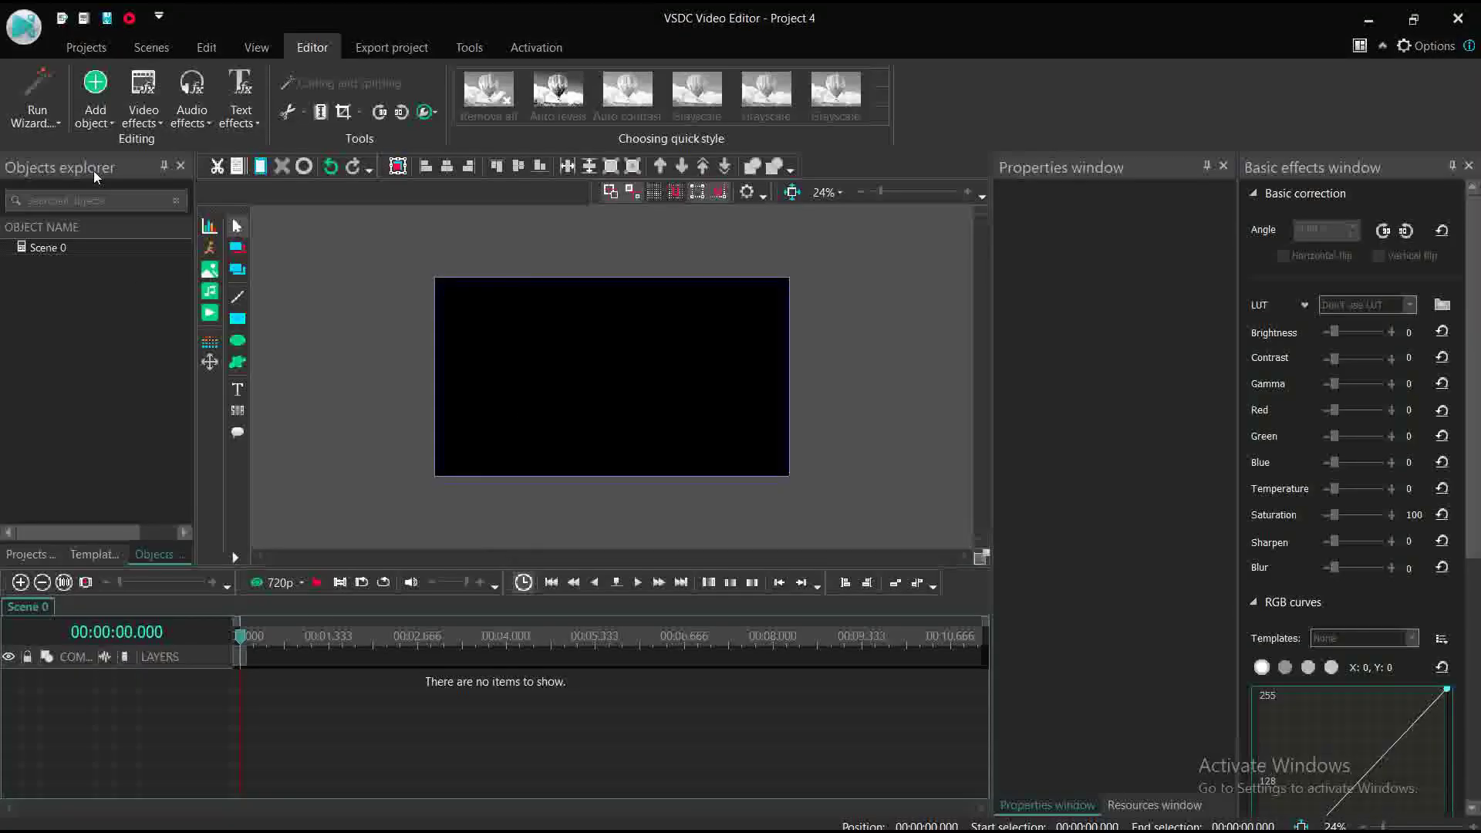
- Add the desktop image Untitled-2GGGGGGGG to the scene on a new layer from the cursor position, nudge it slightly upward and deselect it
{"action": "left_click", "coordinate": [96, 97]}
{"action": "left_click", "coordinate": [127, 415]}
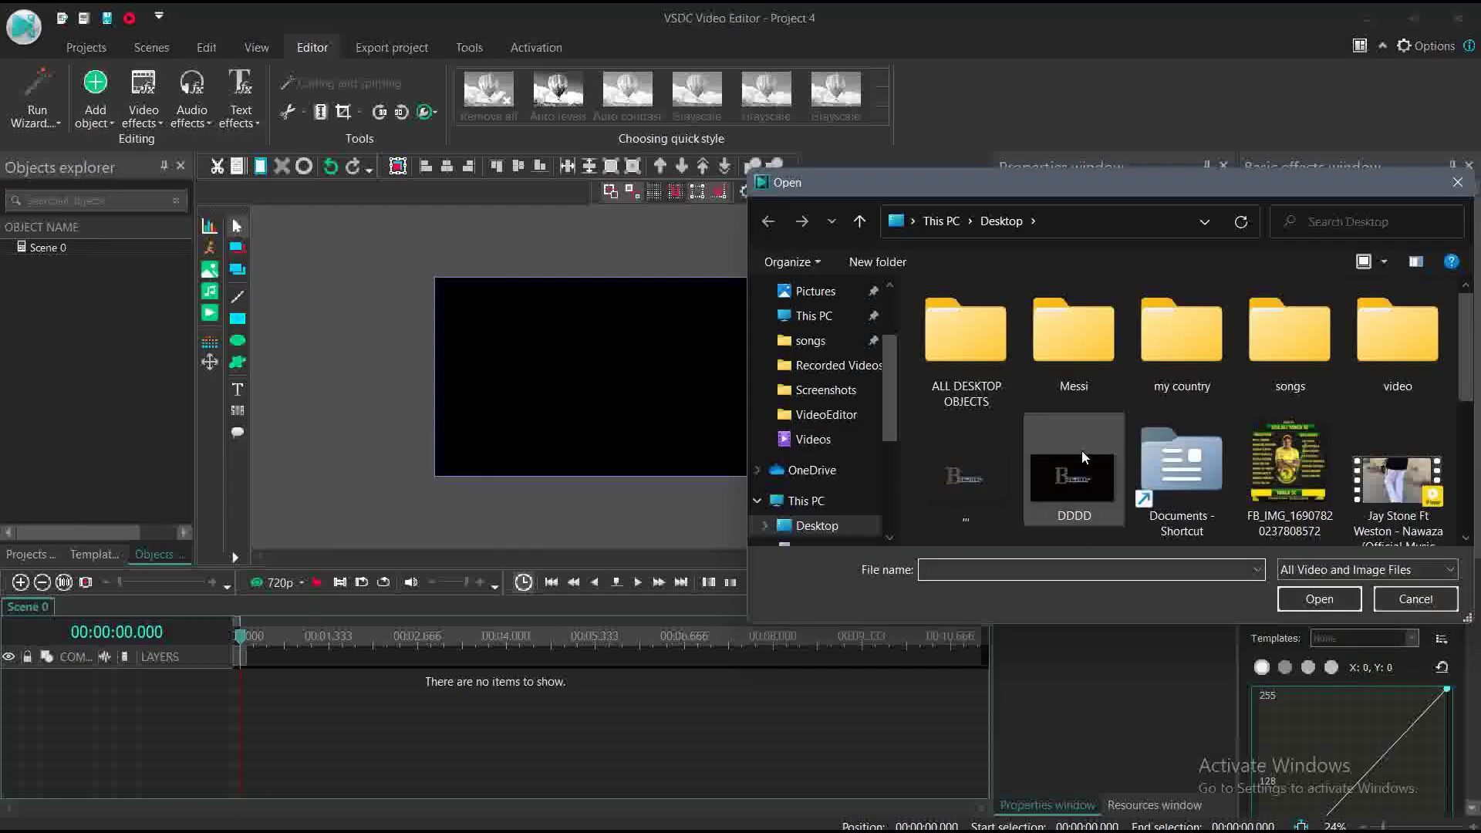
{"action": "scroll", "coordinate": [1083, 457], "scroll_direction": "down", "scroll_amount": 3}
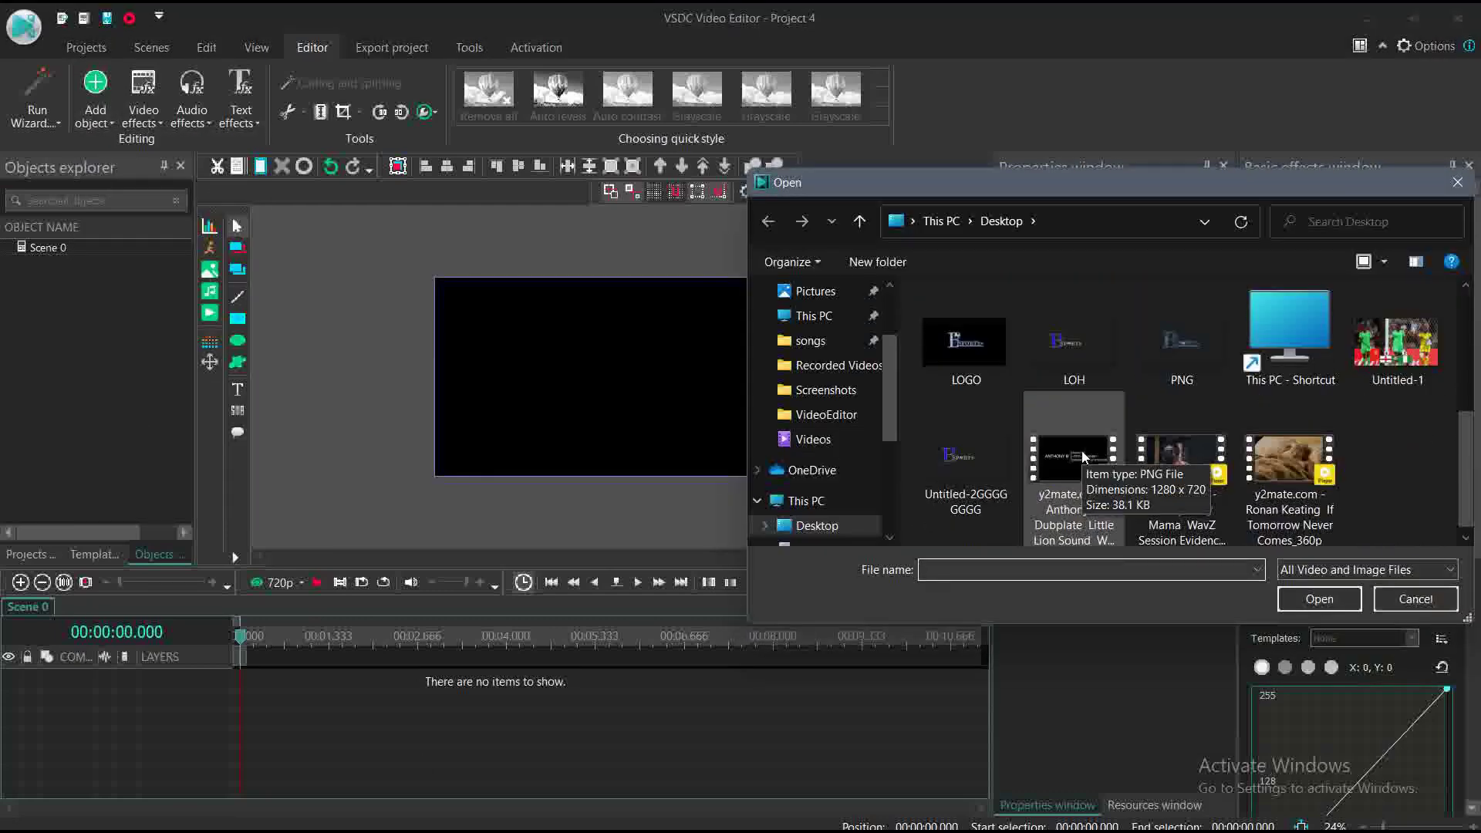
{"action": "left_click_drag", "start_coordinate": [977, 459], "coordinate": [602, 353]}
{"action": "left_click", "coordinate": [1321, 601]}
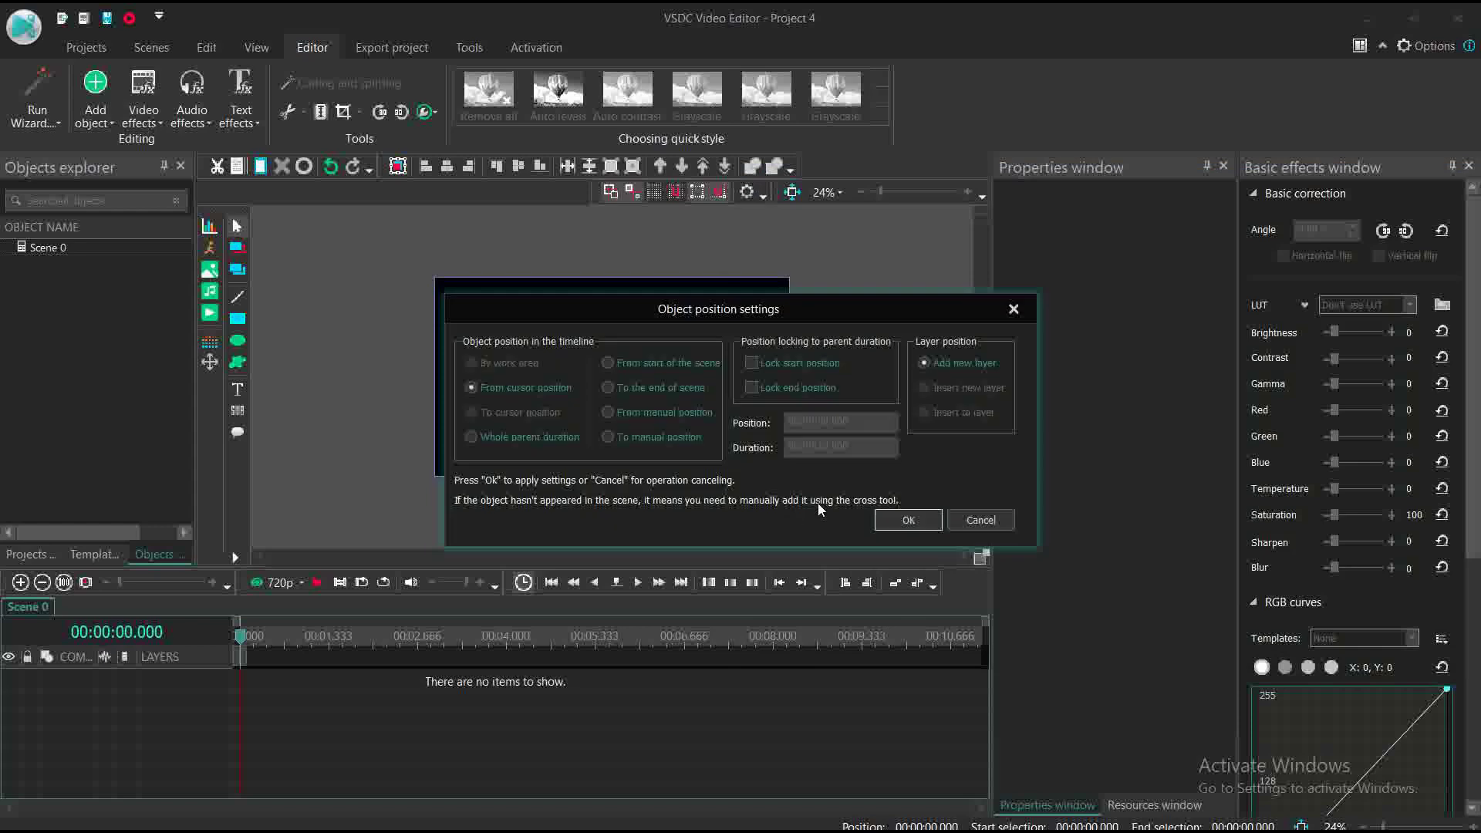
{"action": "left_click", "coordinate": [895, 524]}
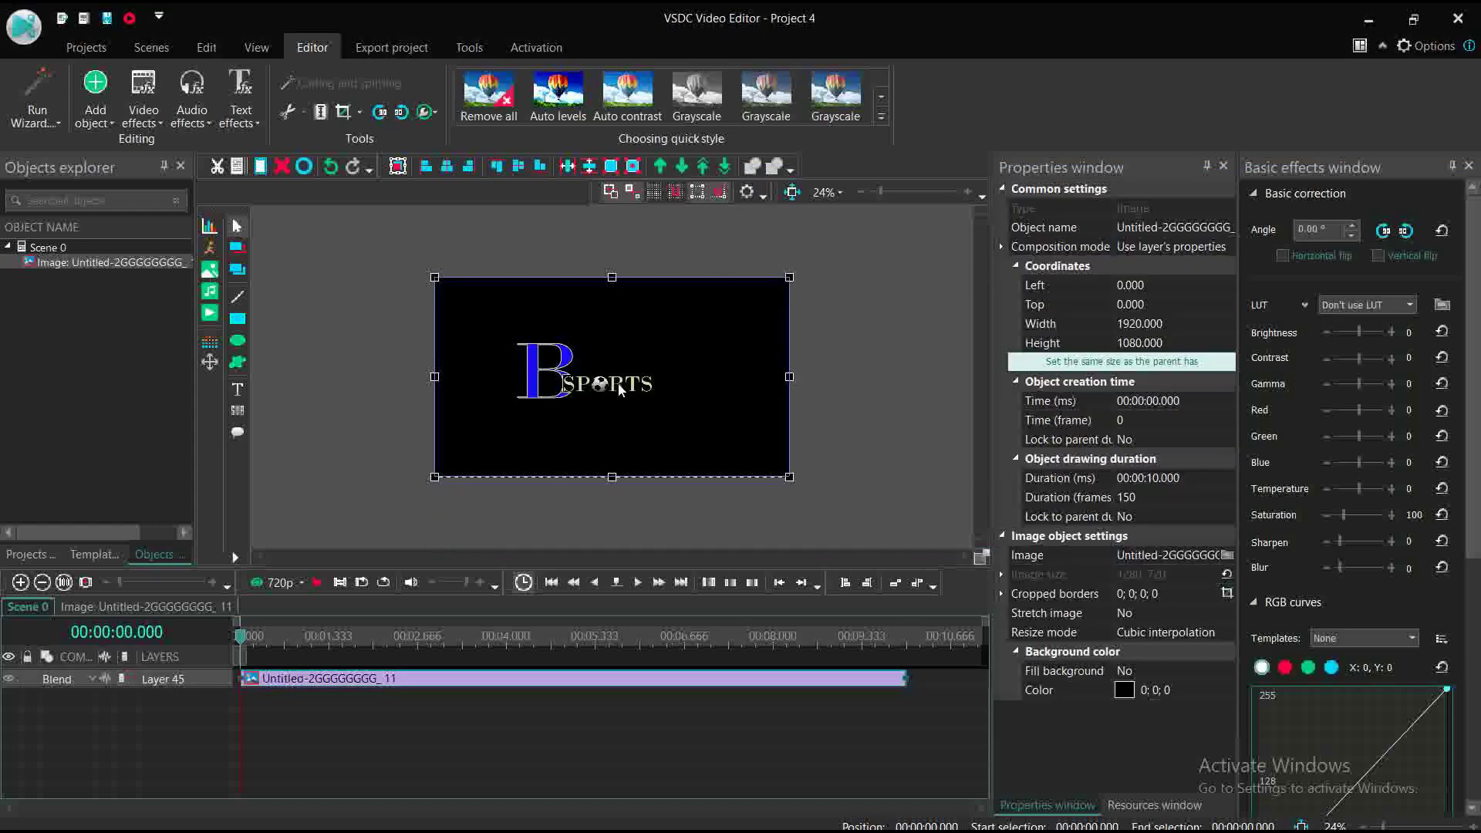
{"action": "left_click_drag", "start_coordinate": [620, 380], "coordinate": [621, 376]}
{"action": "left_click", "coordinate": [330, 283]}
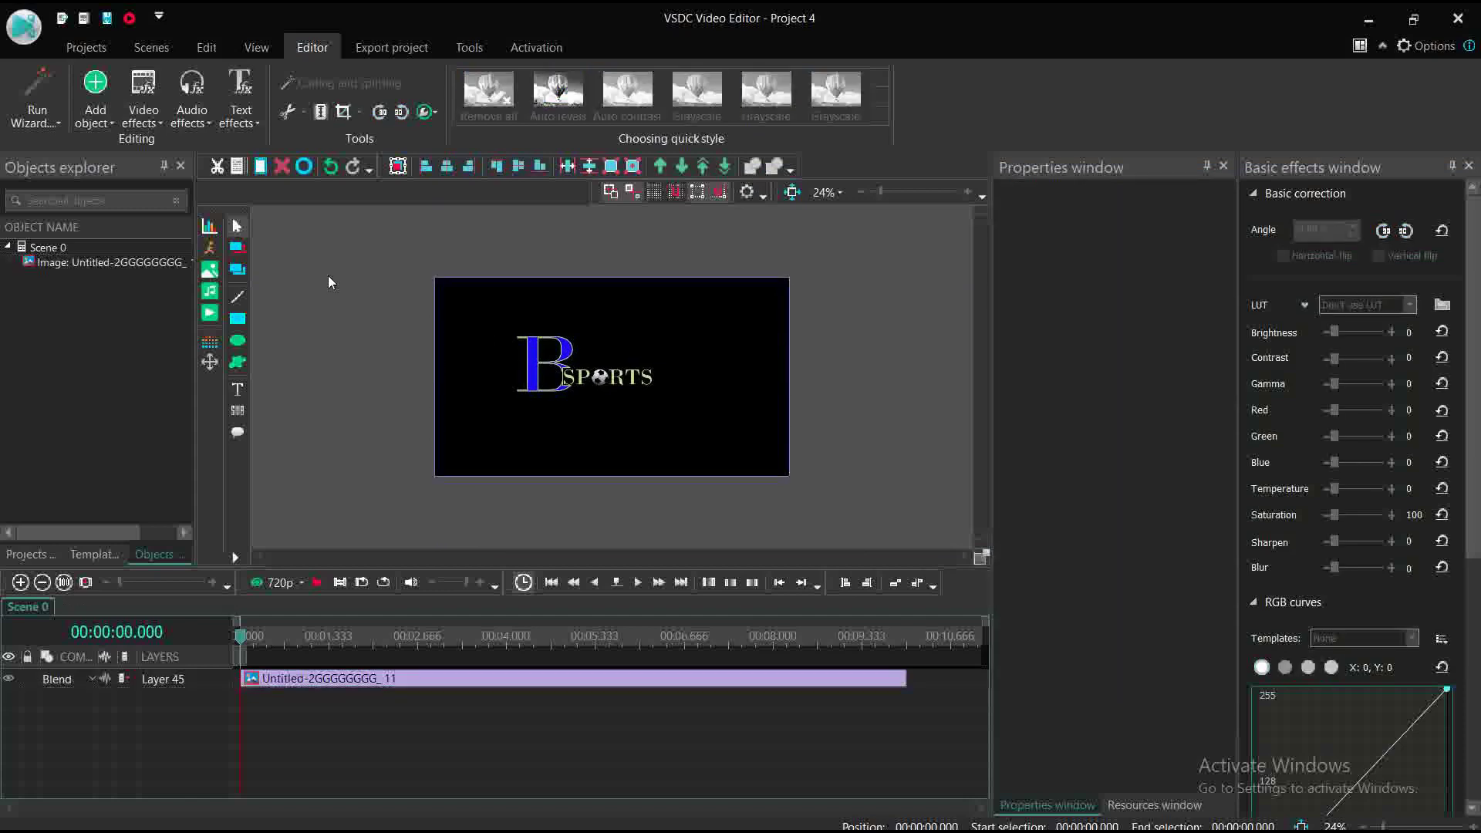